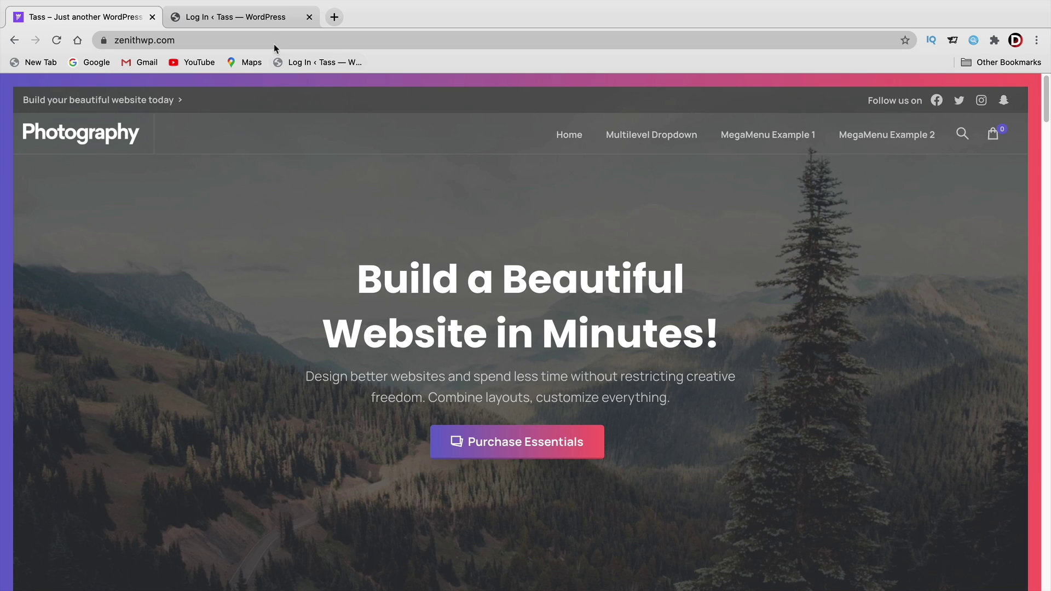
From the site's login page, sign in with Continue with Facebook, then log out
{"action": "left_click", "coordinate": [268, 18]}
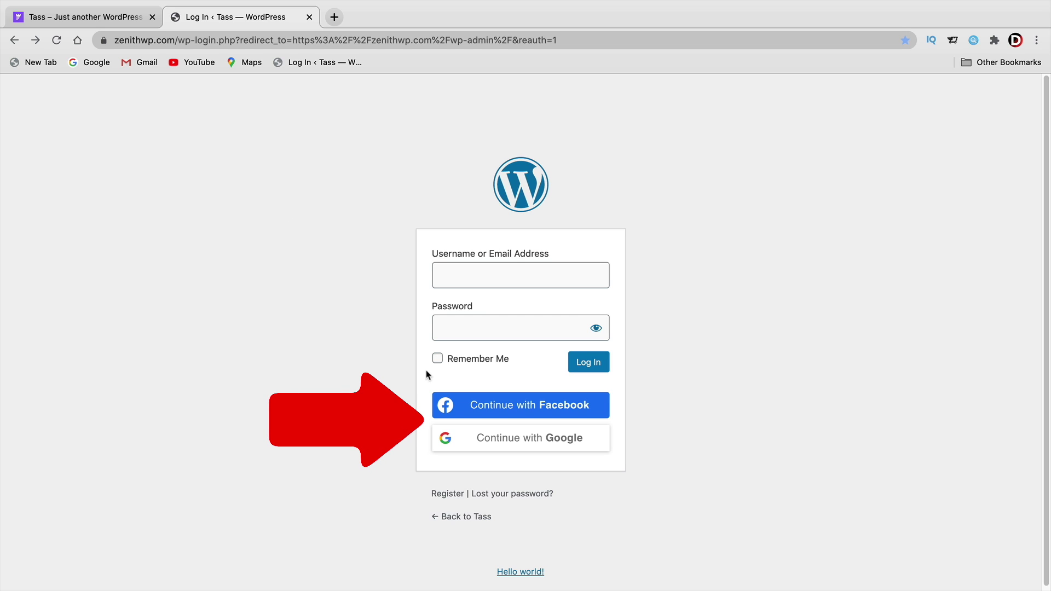
{"action": "scroll", "coordinate": [636, 359], "scroll_direction": "down", "scroll_amount": 1}
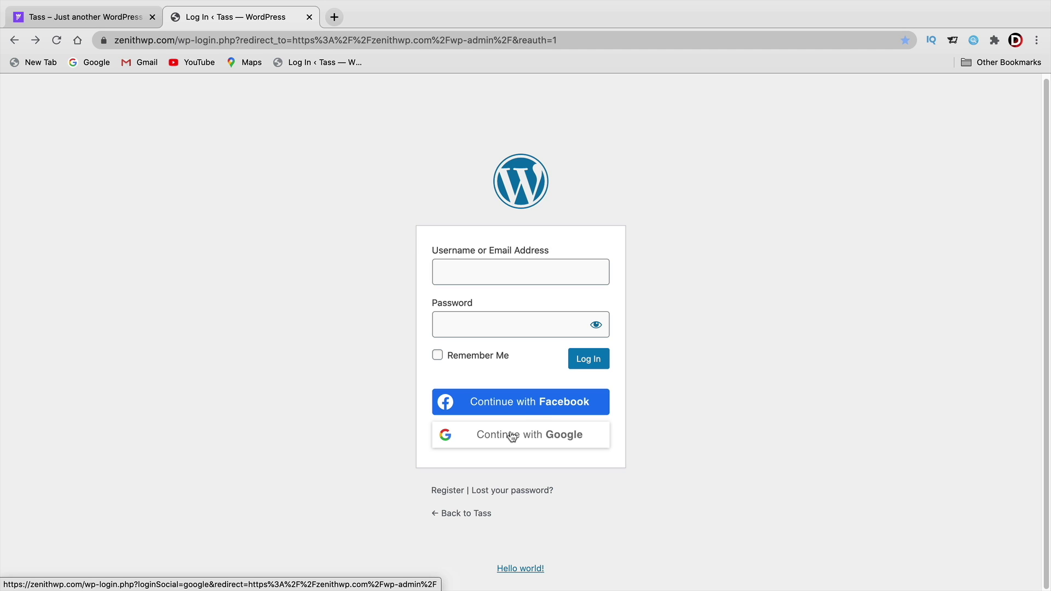
{"action": "left_click", "coordinate": [516, 407]}
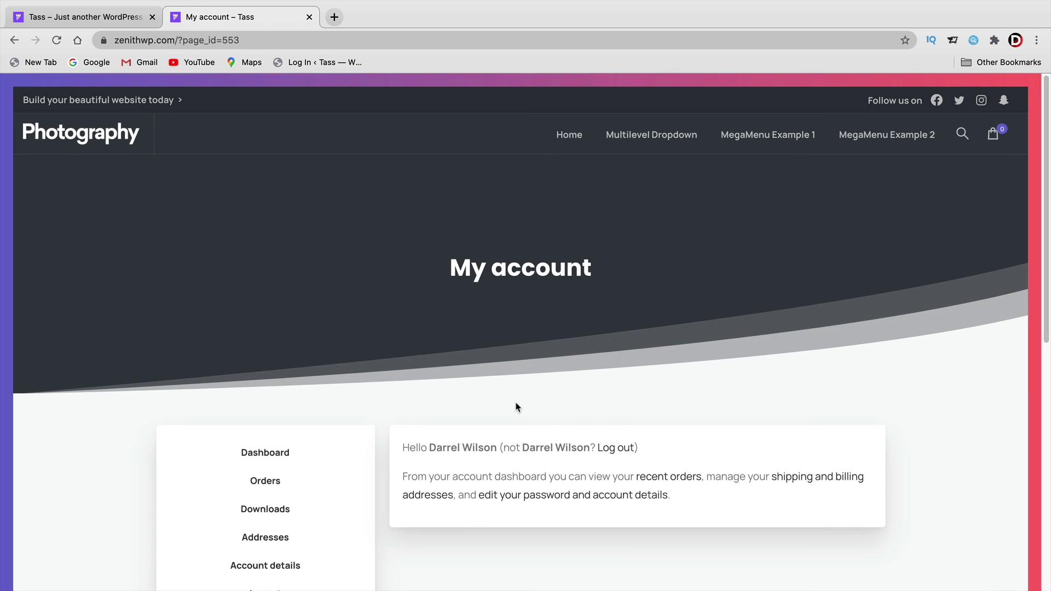
{"action": "scroll", "coordinate": [516, 407], "scroll_direction": "down", "scroll_amount": 3}
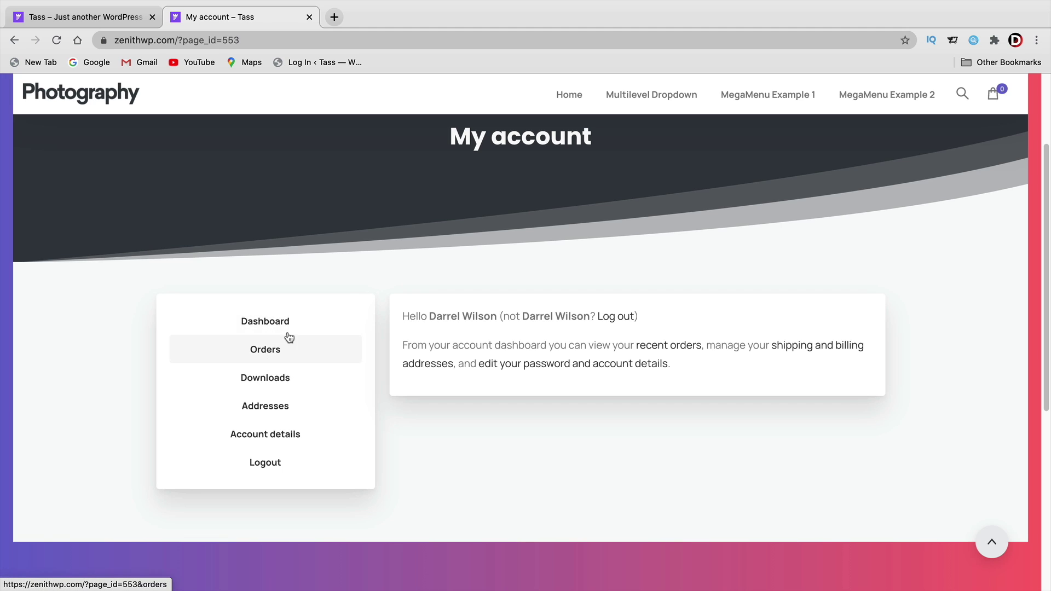
{"action": "left_click", "coordinate": [265, 462]}
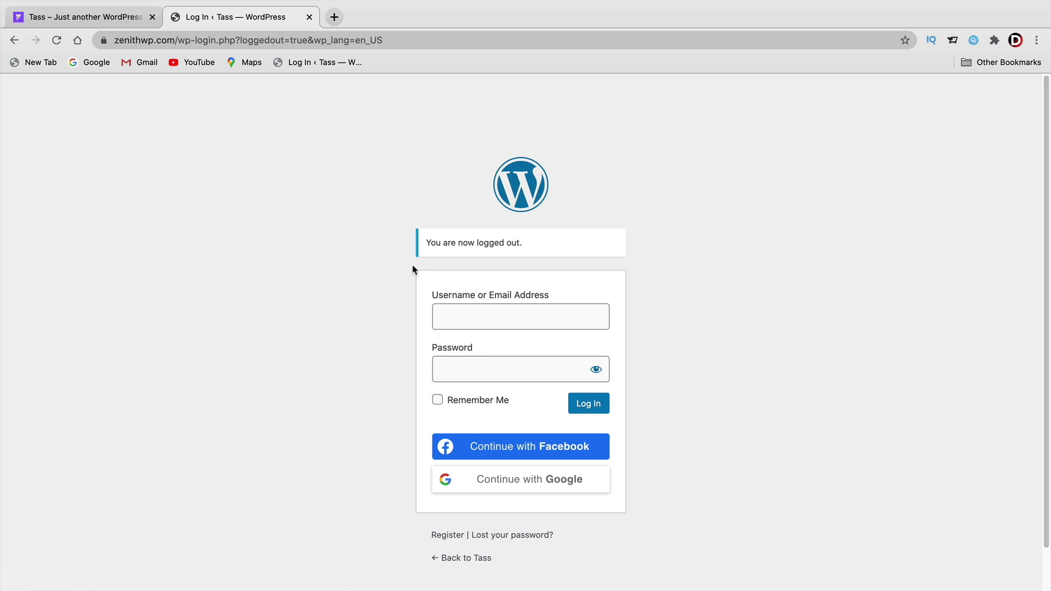
Sign in via Continue with Google using the chosen Google account, then close the extra tab
{"action": "left_click", "coordinate": [505, 487]}
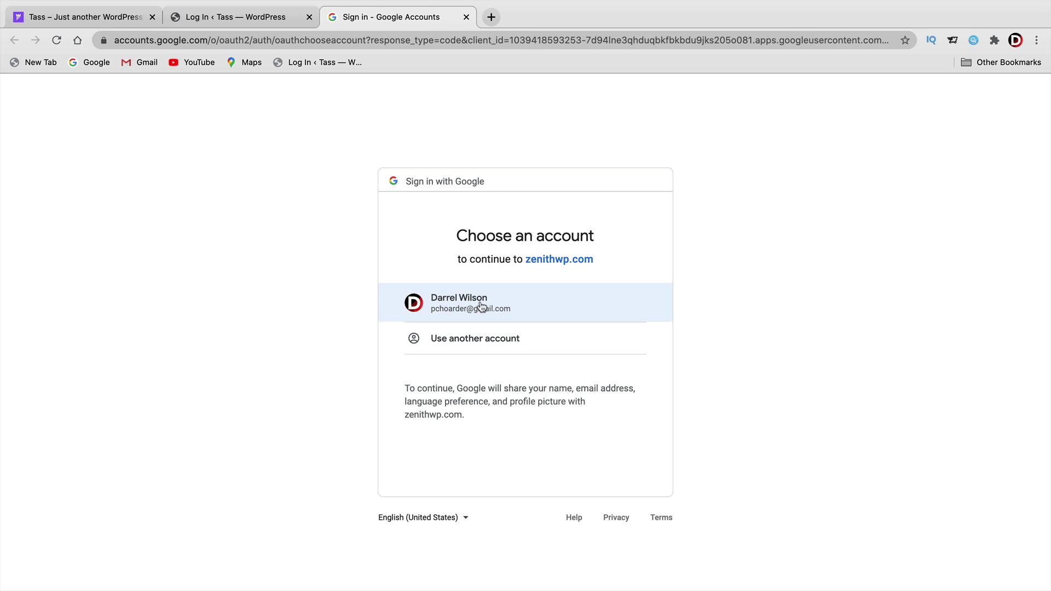
{"action": "left_click", "coordinate": [457, 309]}
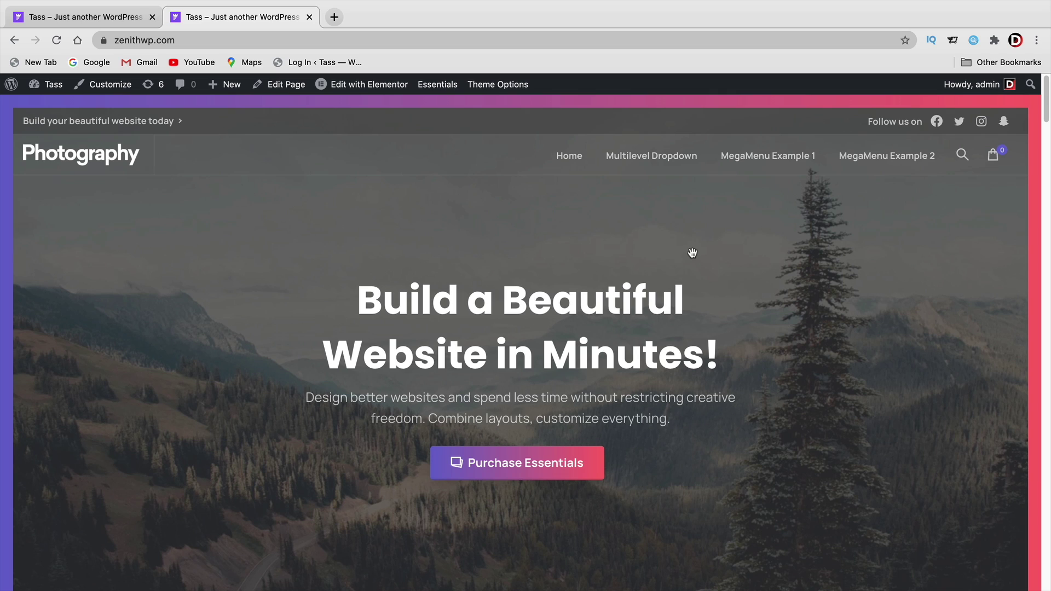
{"action": "key", "text": "super+w"}
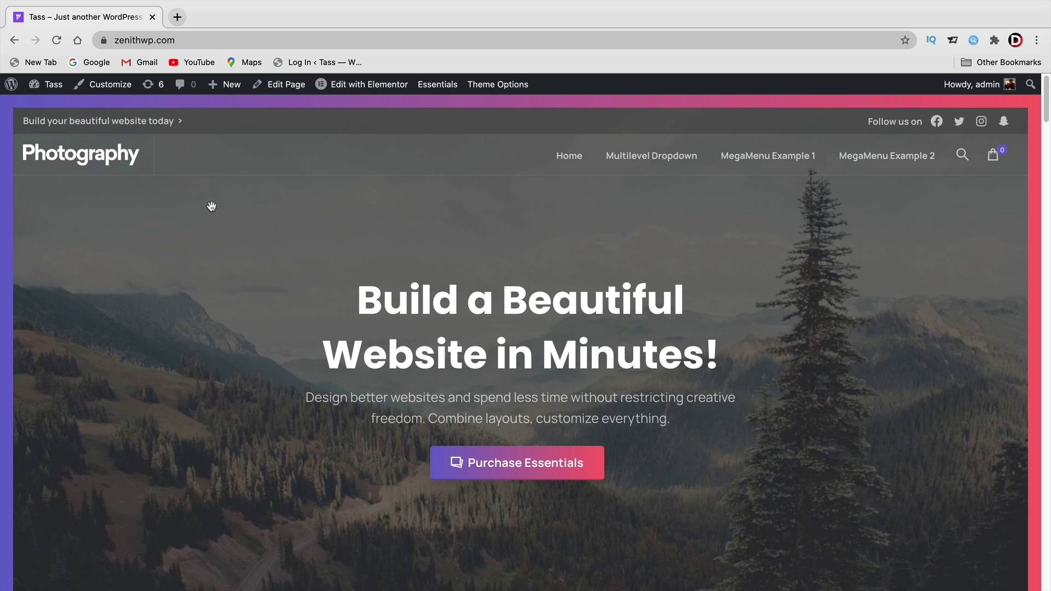
Go to the admin Dashboard and open Plugins > Add New
{"action": "mouse_move", "coordinate": [52, 84]}
{"action": "left_click", "coordinate": [57, 109]}
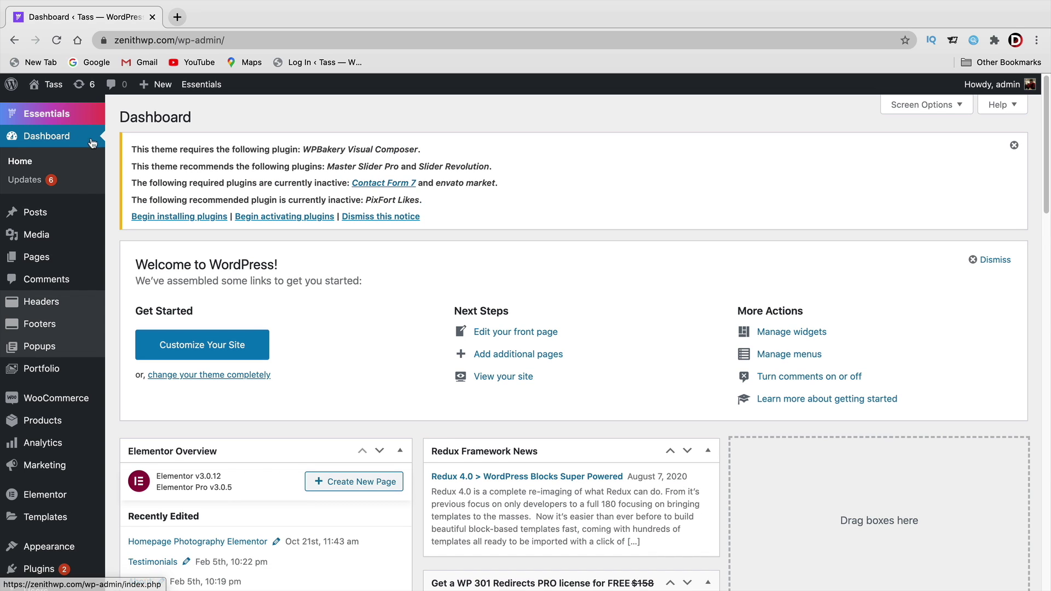
{"action": "scroll", "coordinate": [62, 252], "scroll_direction": "down", "scroll_amount": 2}
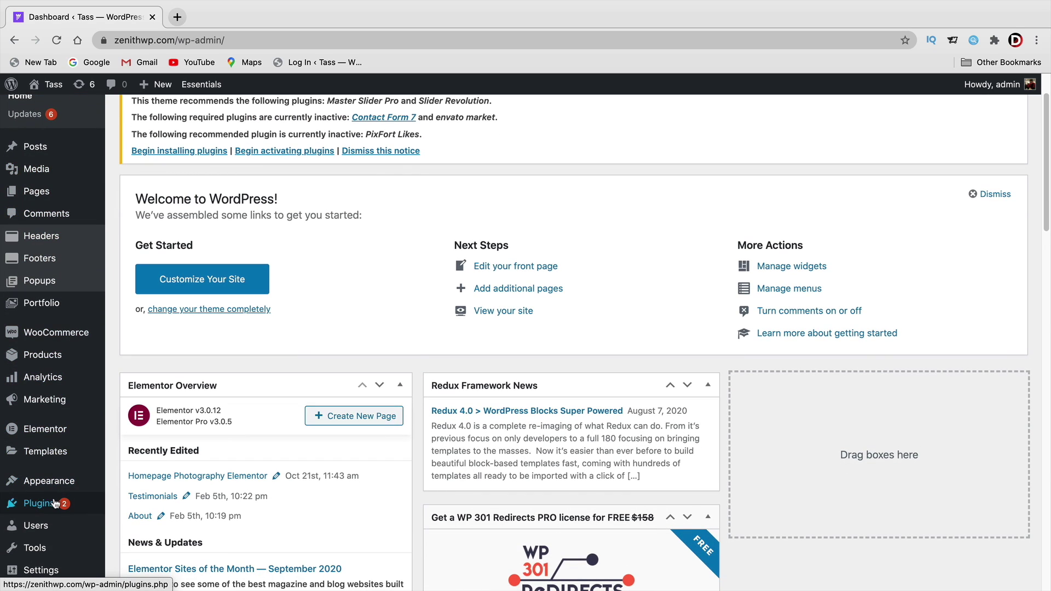
{"action": "mouse_move", "coordinate": [33, 506]}
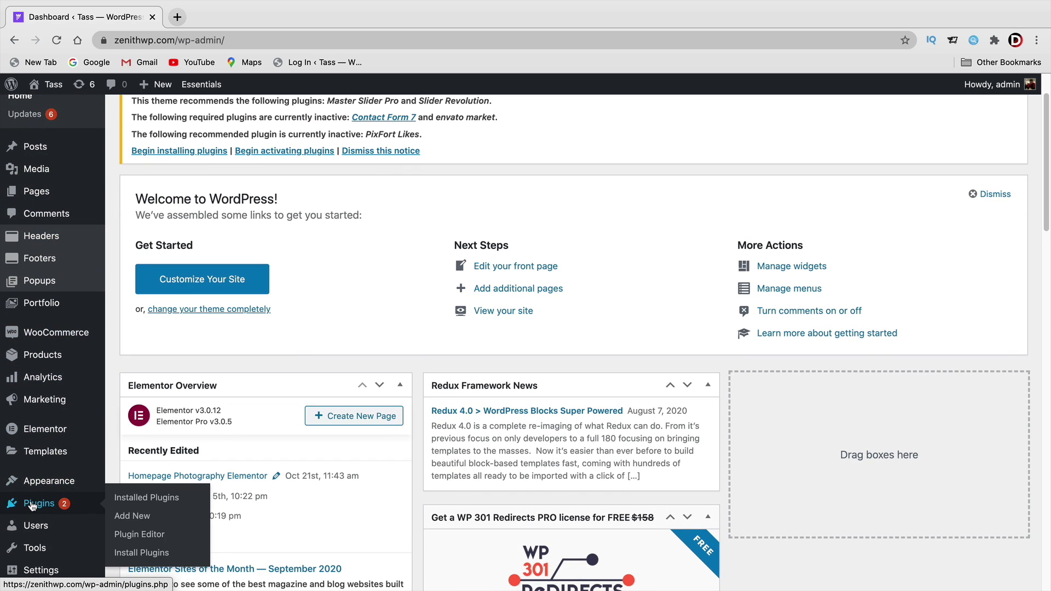
{"action": "left_click", "coordinate": [133, 518]}
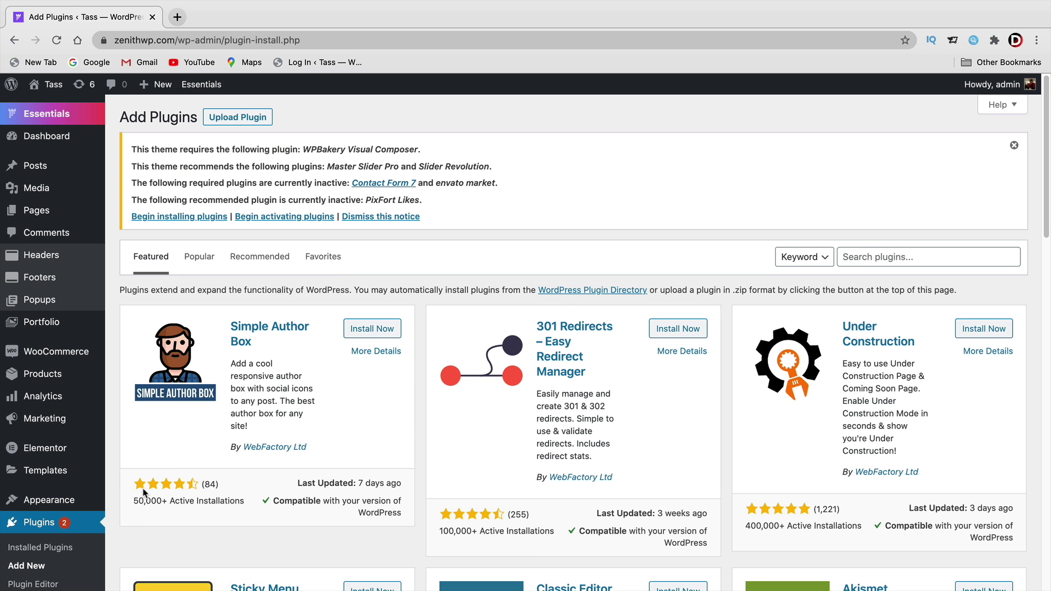
Search plugins for 'nextend', then install and activate Nextend Social Login
{"action": "left_click", "coordinate": [857, 256]}
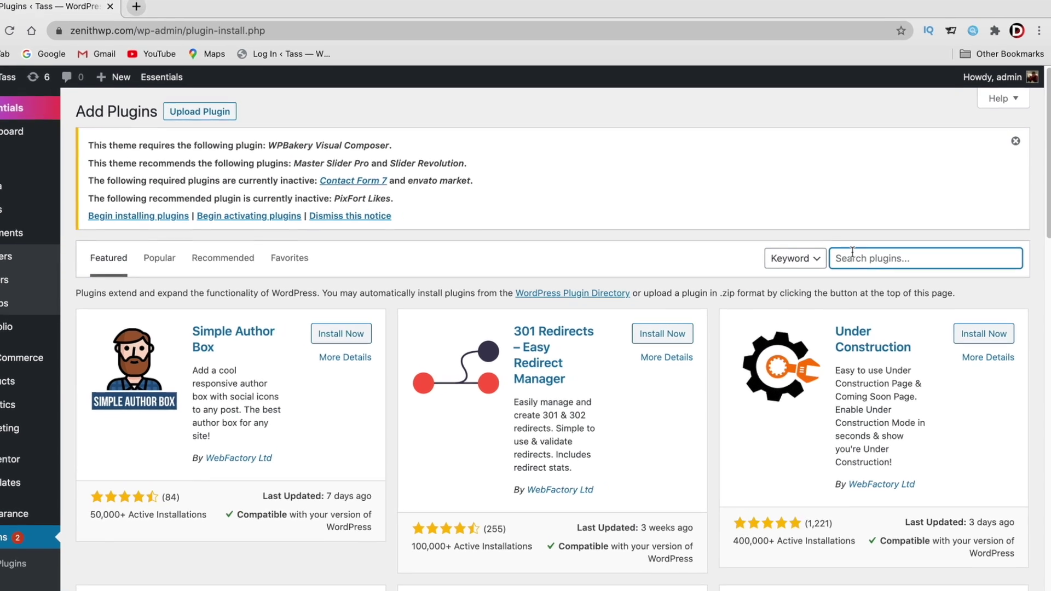
{"action": "type", "text": "nextend"}
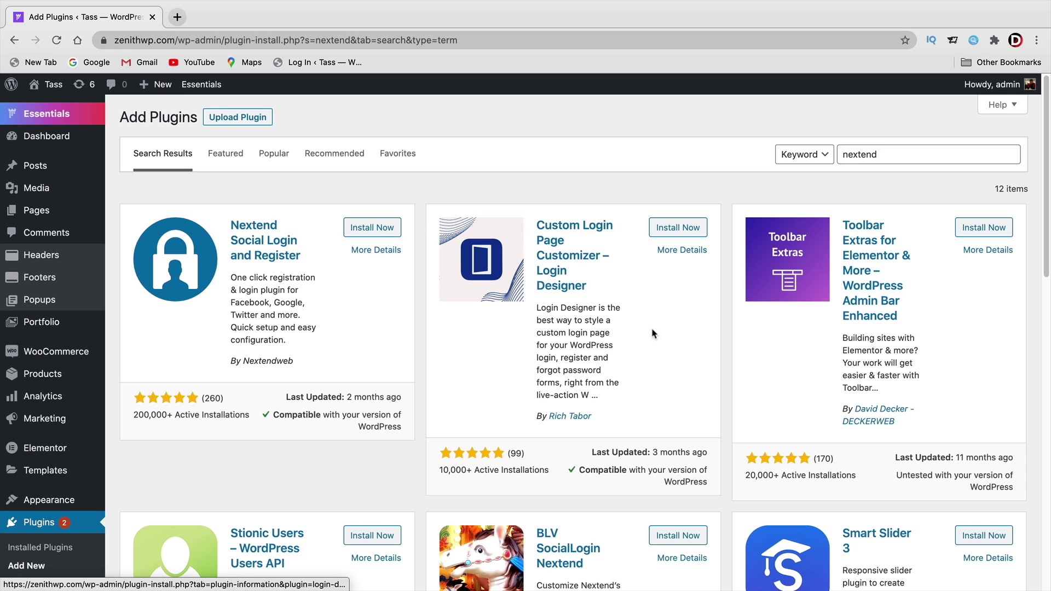
{"action": "left_click", "coordinate": [372, 228]}
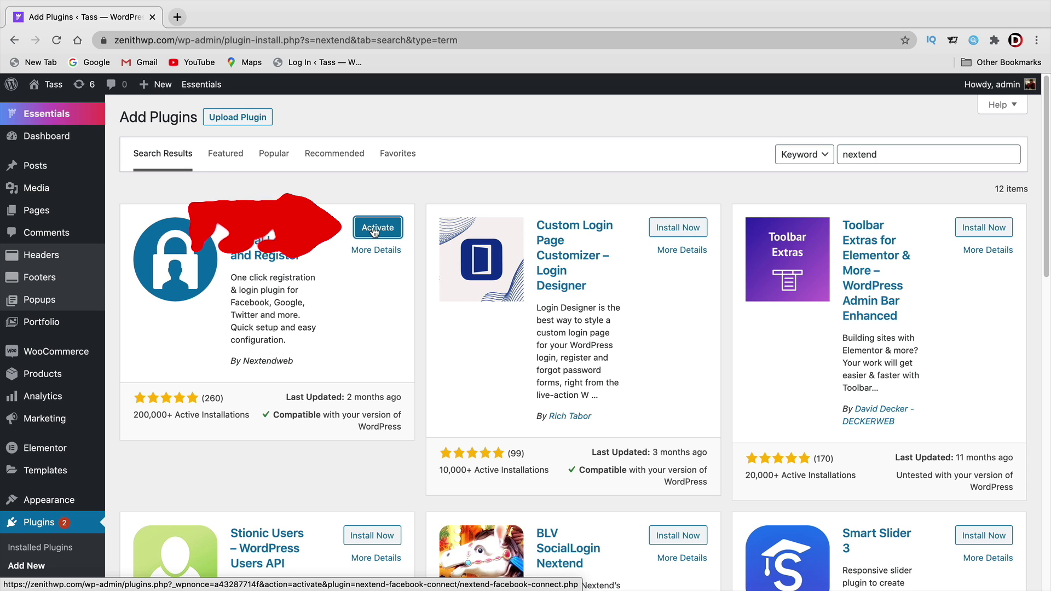
{"action": "left_click", "coordinate": [375, 233]}
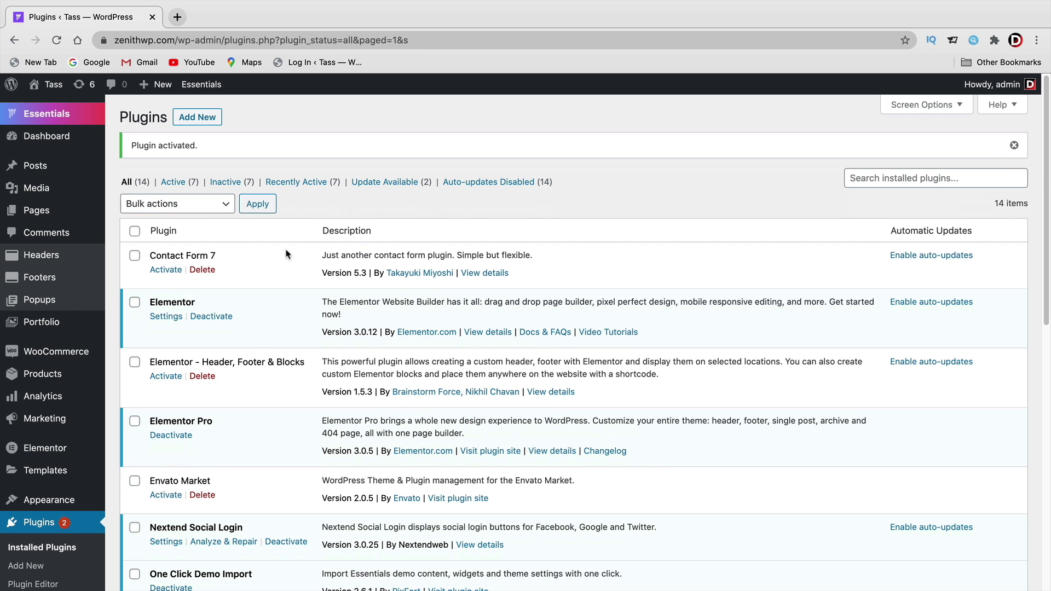
In Settings > Nextend Social Login, disable Facebook and open its provider settings page
{"action": "mouse_move", "coordinate": [69, 260]}
{"action": "scroll", "coordinate": [72, 255], "scroll_direction": "down", "scroll_amount": 5}
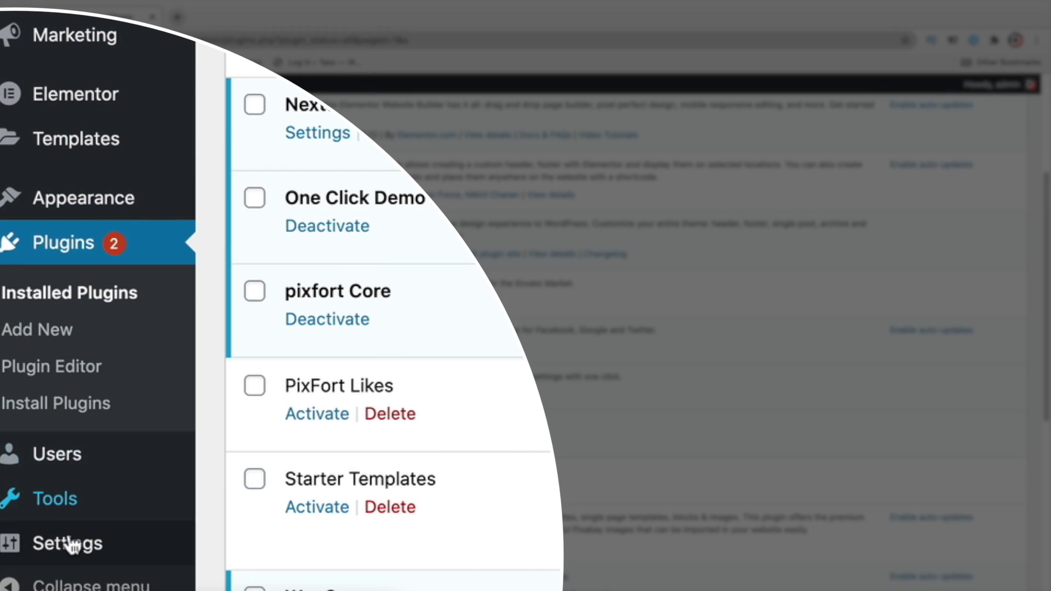
{"action": "mouse_move", "coordinate": [72, 545]}
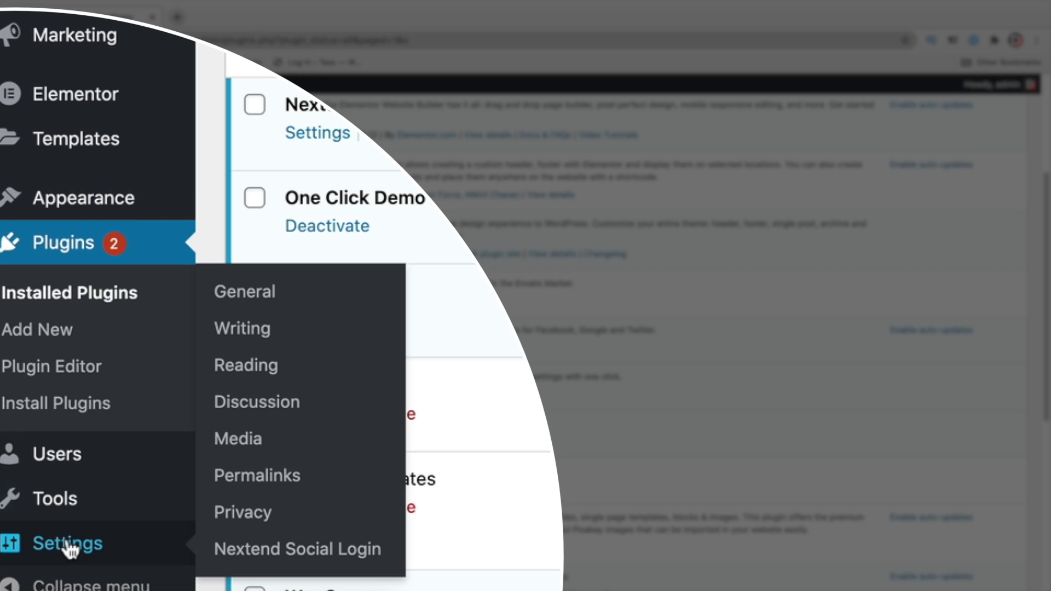
{"action": "left_click", "coordinate": [257, 552]}
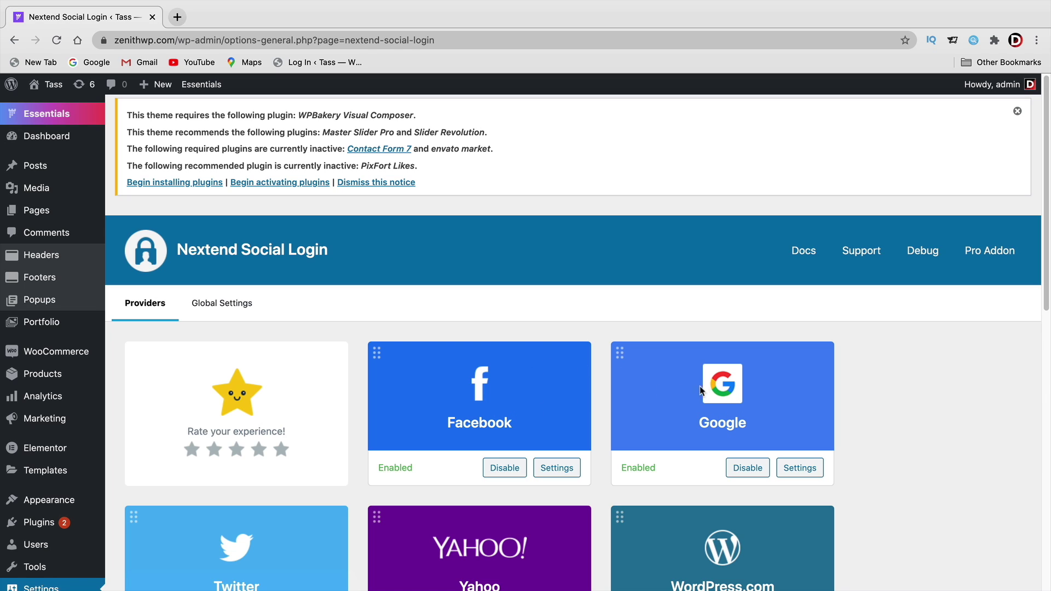
{"action": "left_click", "coordinate": [506, 468]}
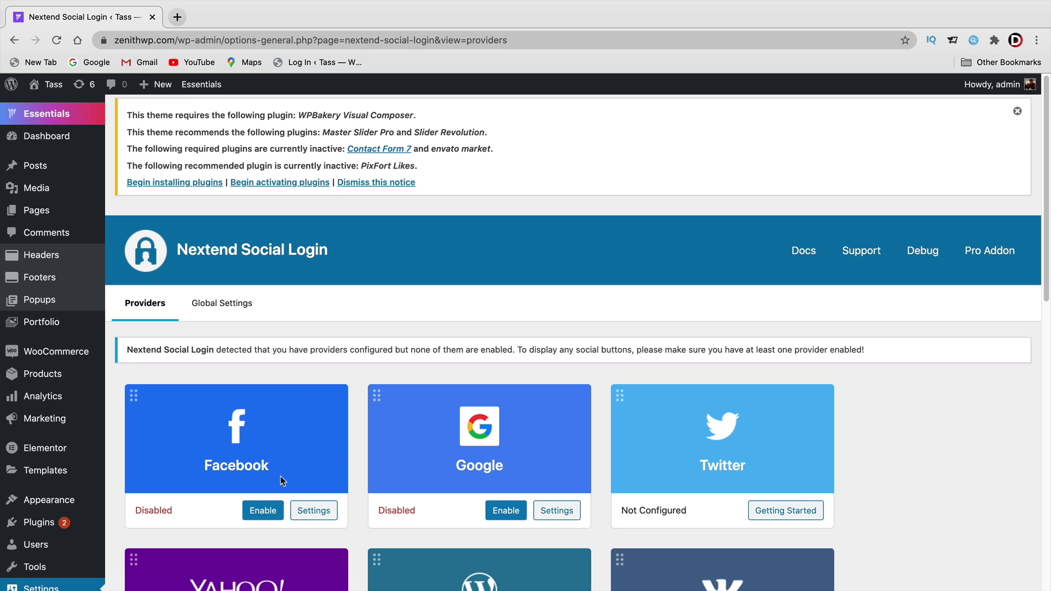
{"action": "left_click", "coordinate": [313, 510]}
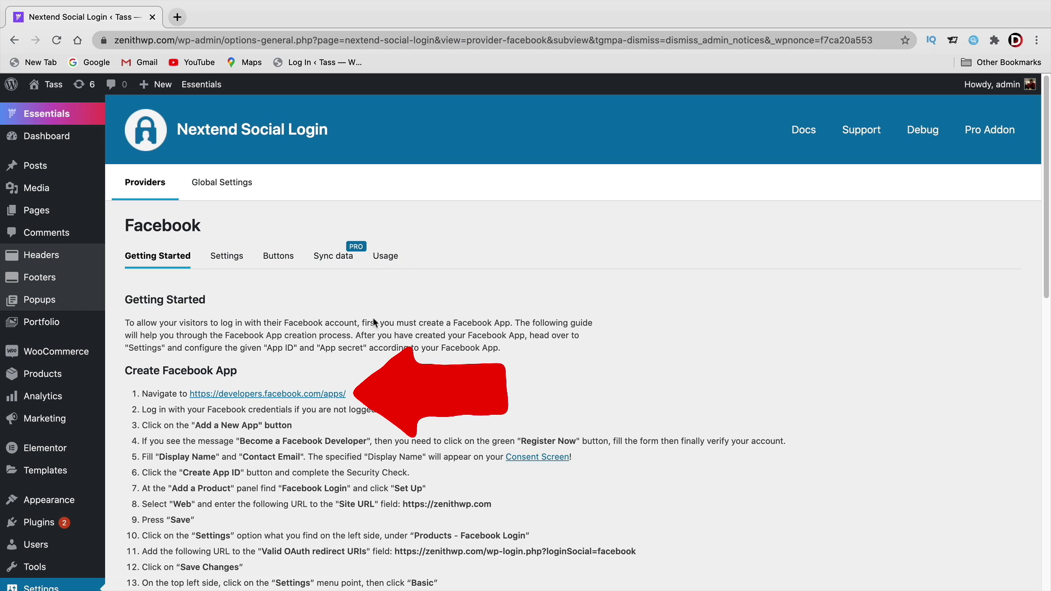
Open developers.facebook.com/apps from step 1 of the Create Facebook App guide
{"action": "left_click", "coordinate": [249, 394]}
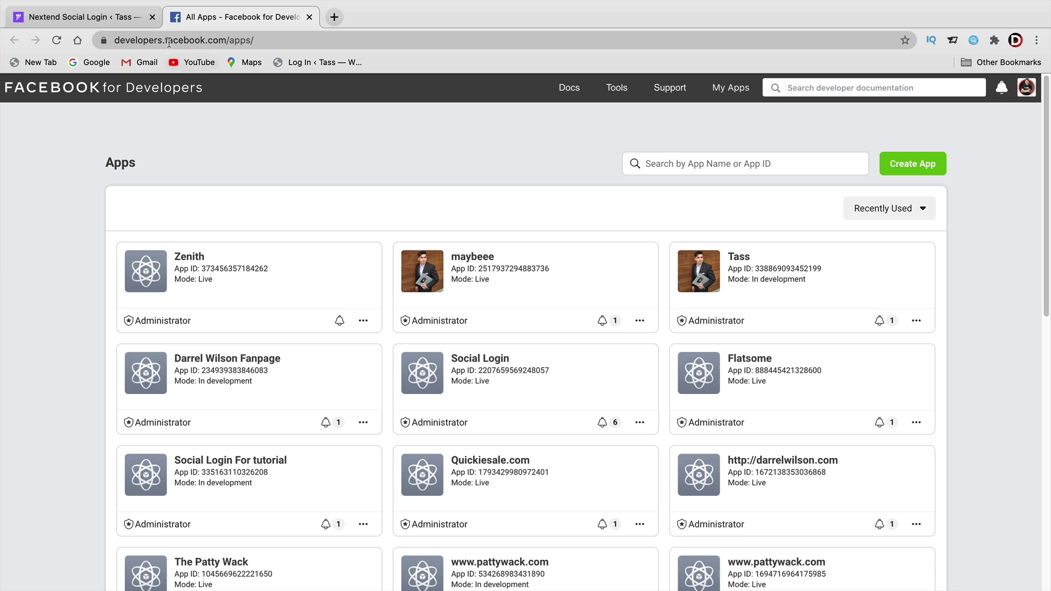
Start a new app with the Create App button on the Facebook Apps page
{"action": "left_click", "coordinate": [150, 39]}
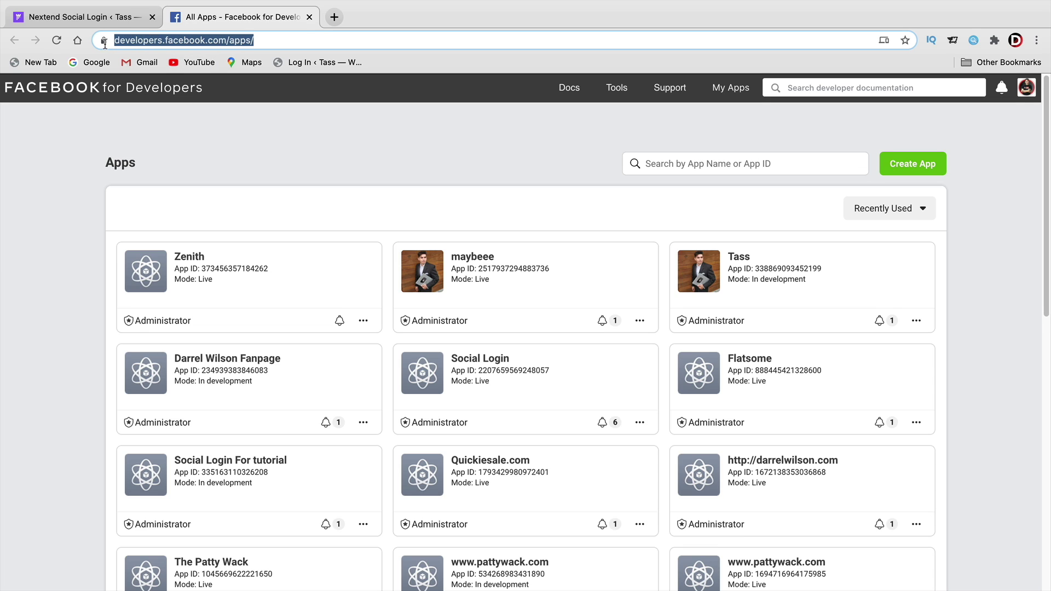
{"action": "left_click", "coordinate": [173, 170]}
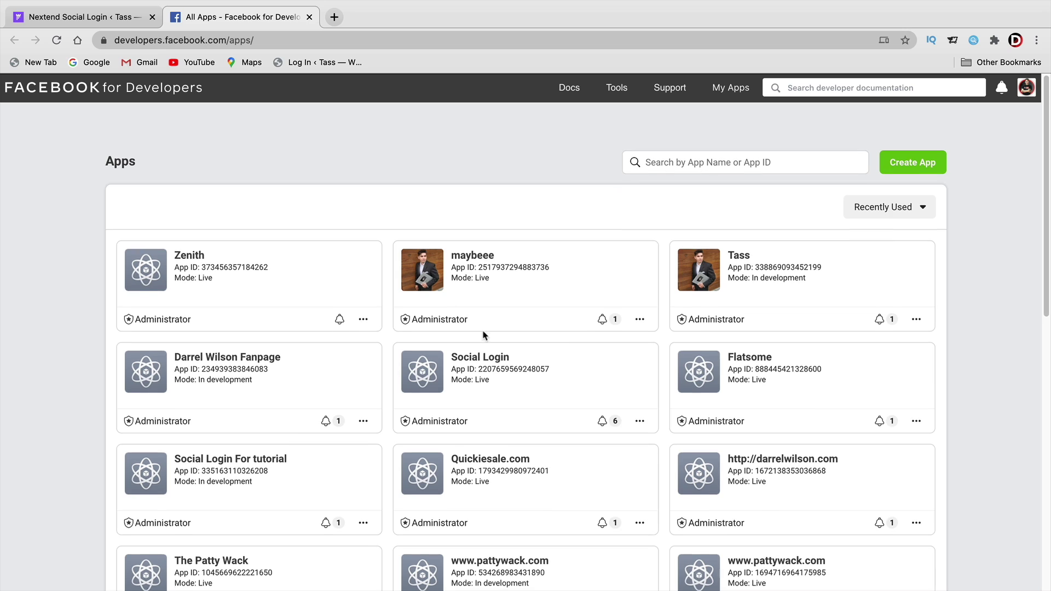
{"action": "scroll", "coordinate": [474, 296], "scroll_direction": "down", "scroll_amount": 5}
{"action": "scroll", "coordinate": [460, 356], "scroll_direction": "up", "scroll_amount": 5}
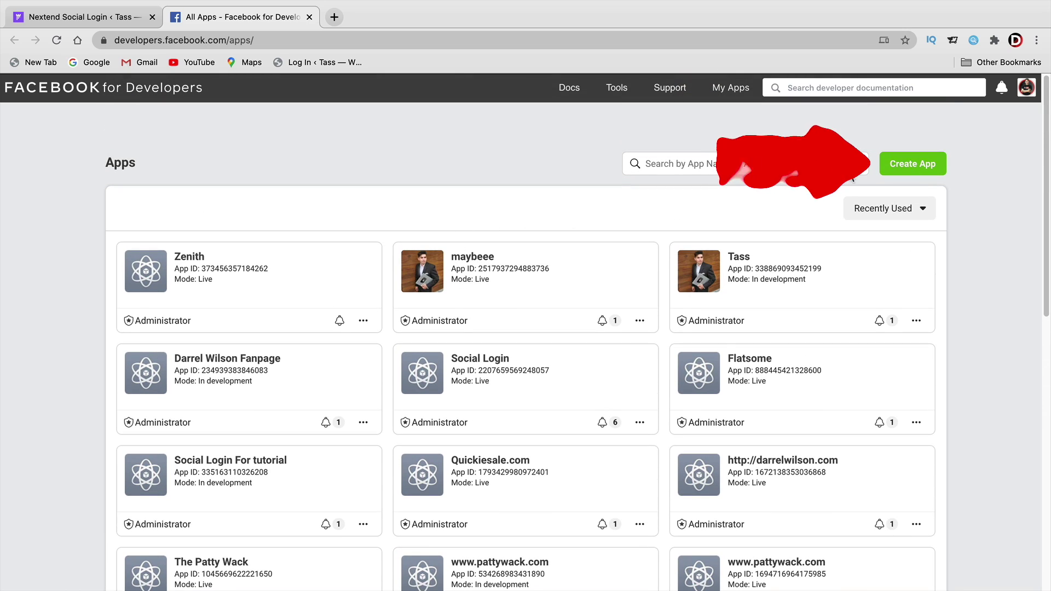
{"action": "left_click", "coordinate": [900, 166]}
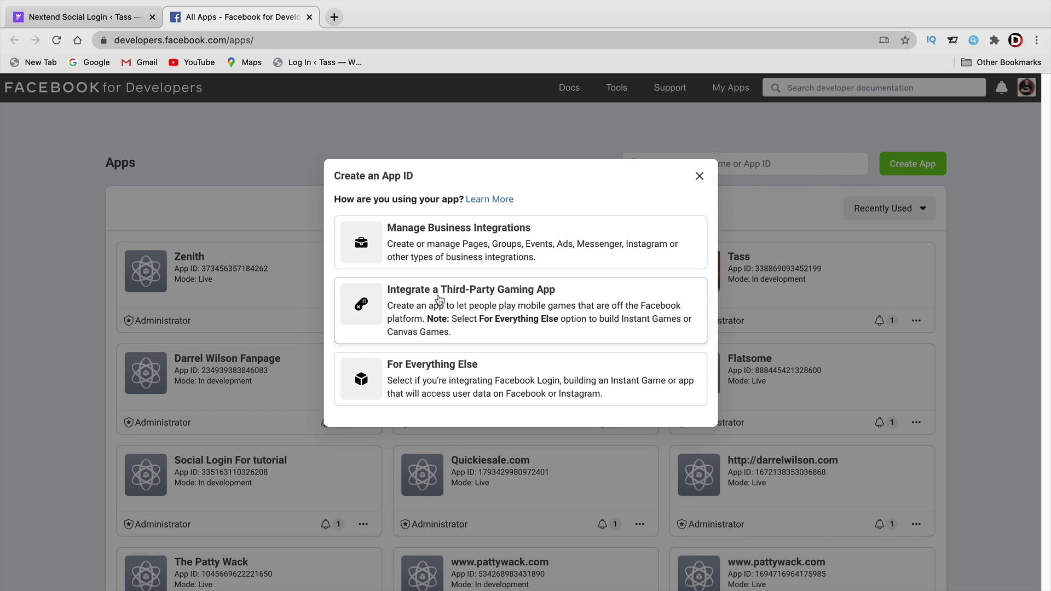
Create the 'WP Zenith' Facebook Login app and pass the I'm not a robot check
{"action": "left_click", "coordinate": [438, 377]}
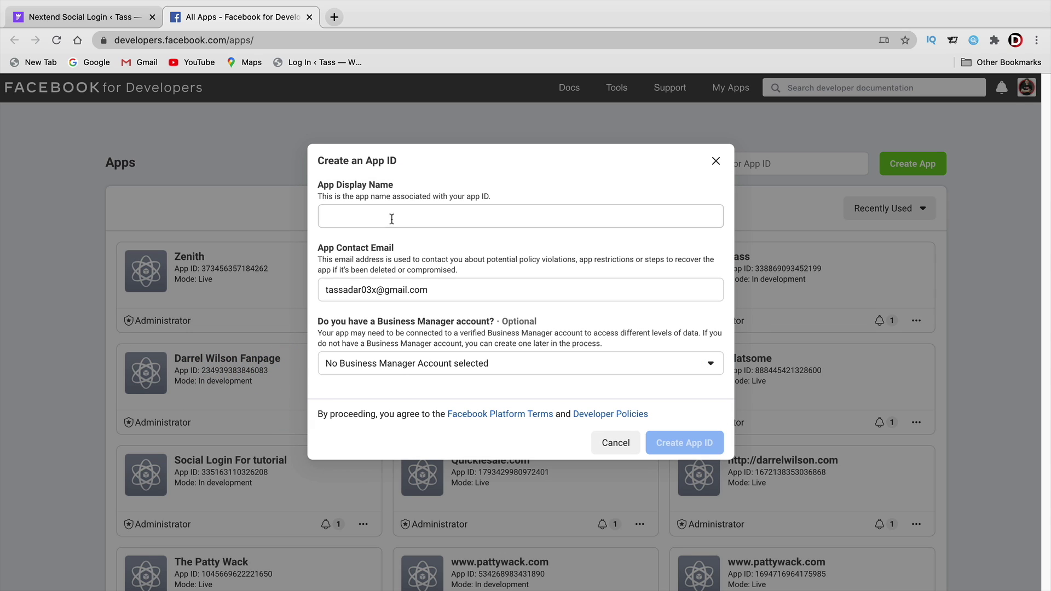
{"action": "left_click", "coordinate": [375, 213]}
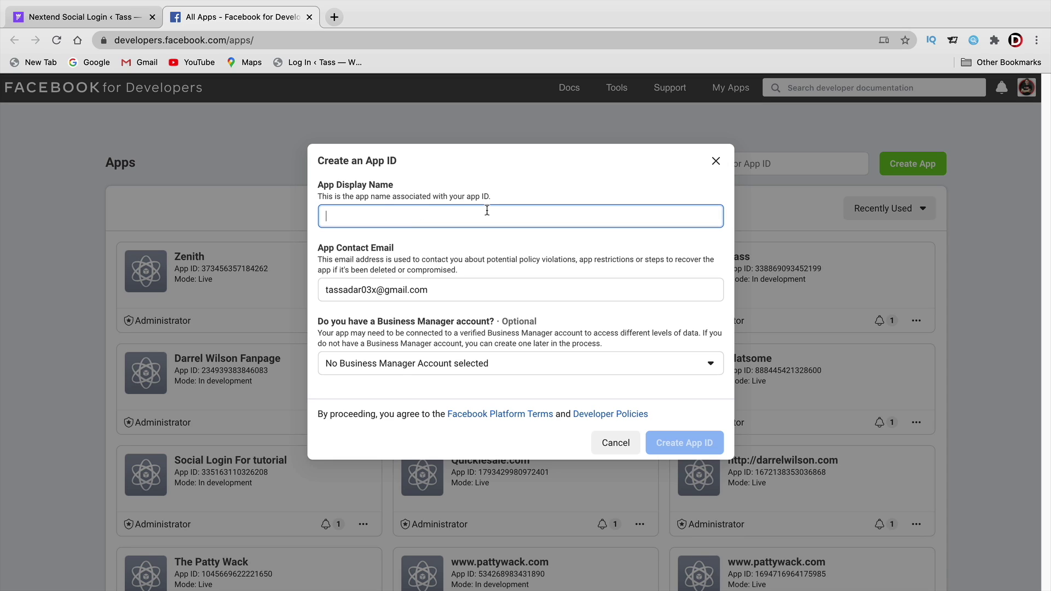
{"action": "type", "text": "WP Zenith"}
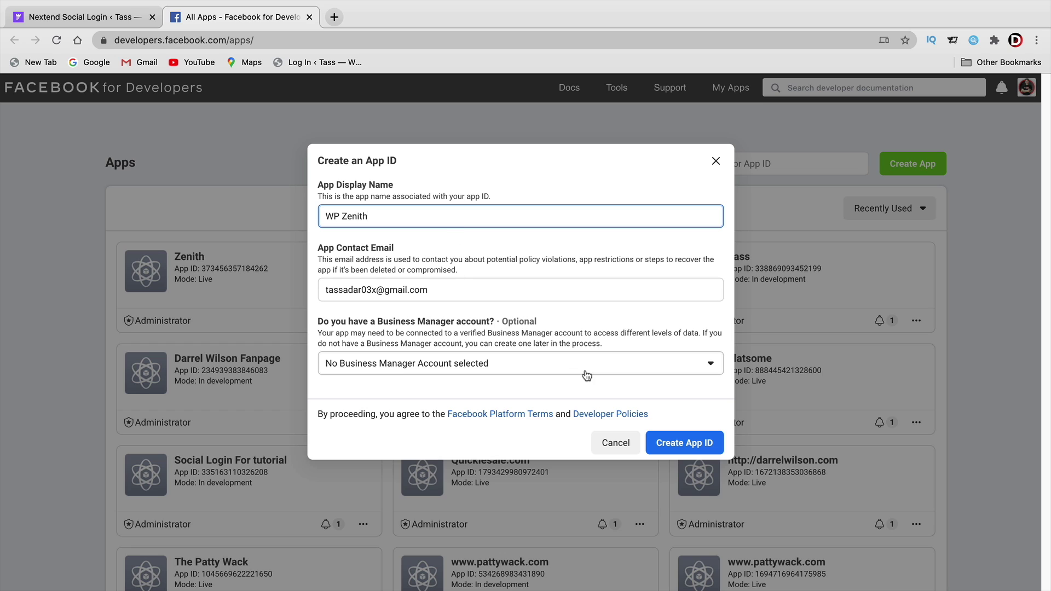
{"action": "left_click", "coordinate": [679, 445]}
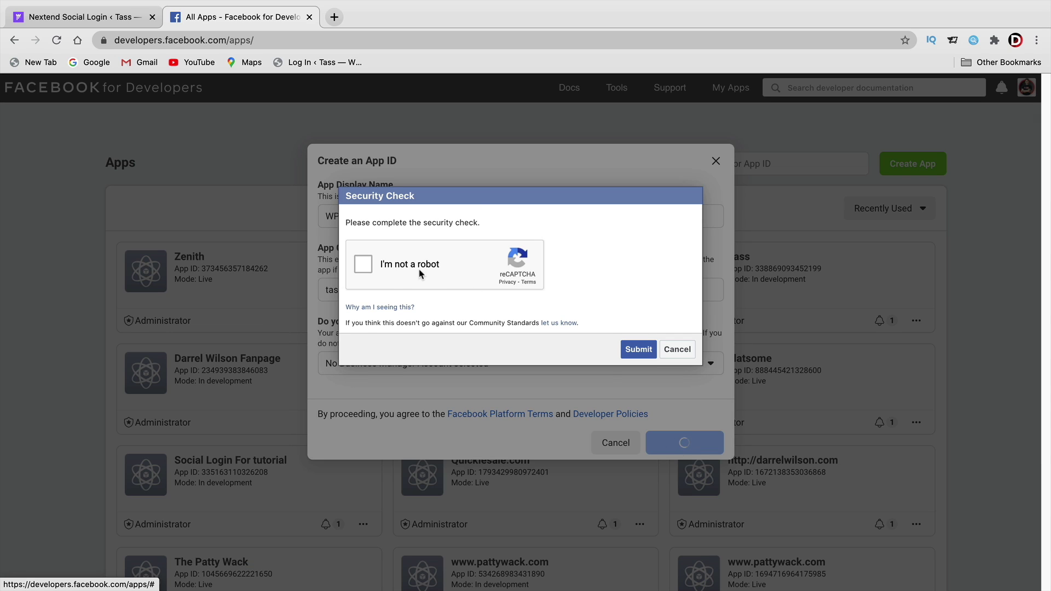
{"action": "left_click", "coordinate": [363, 266]}
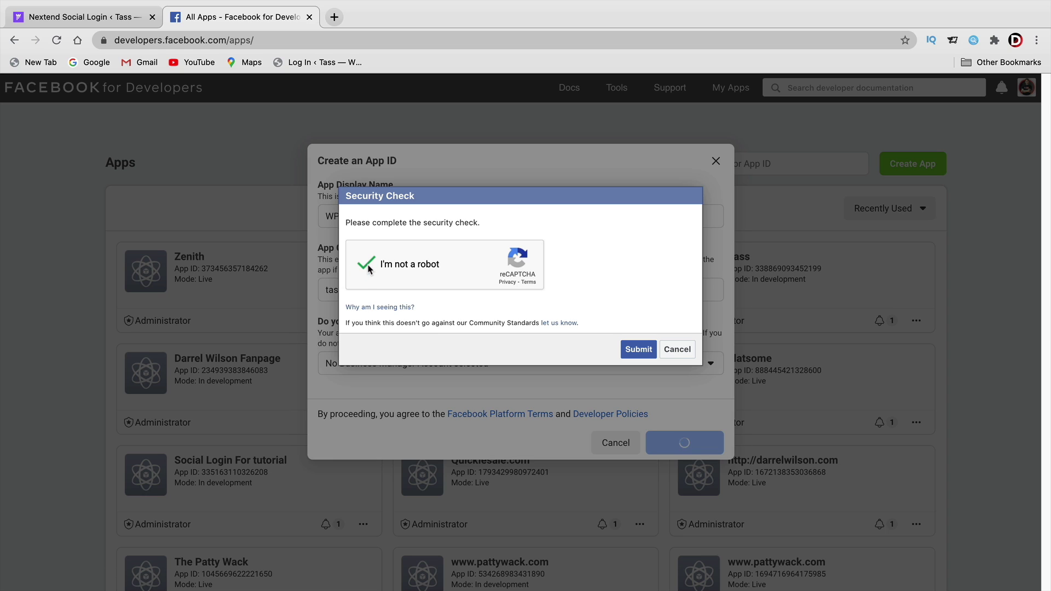
{"action": "left_click", "coordinate": [633, 351]}
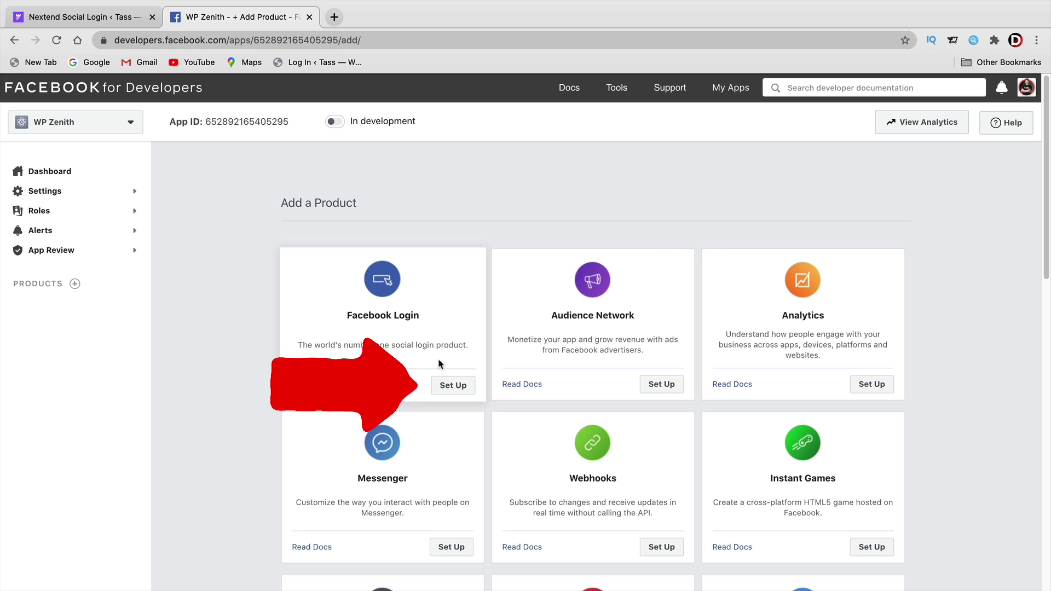
Set up Facebook Login for Web and copy the site URL from the Nextend guide
{"action": "left_click", "coordinate": [454, 386]}
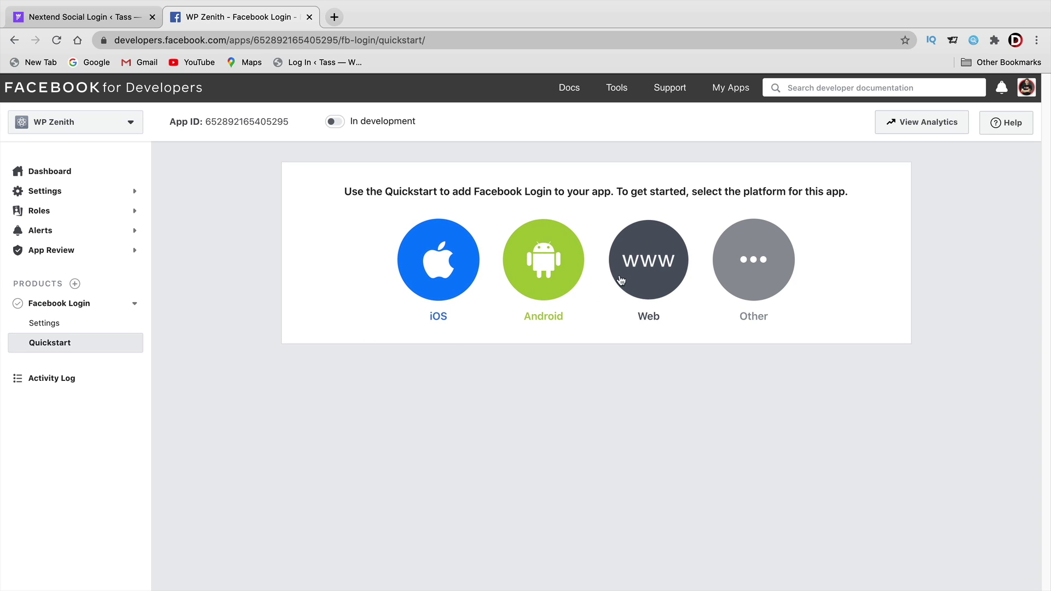
{"action": "left_click", "coordinate": [649, 268]}
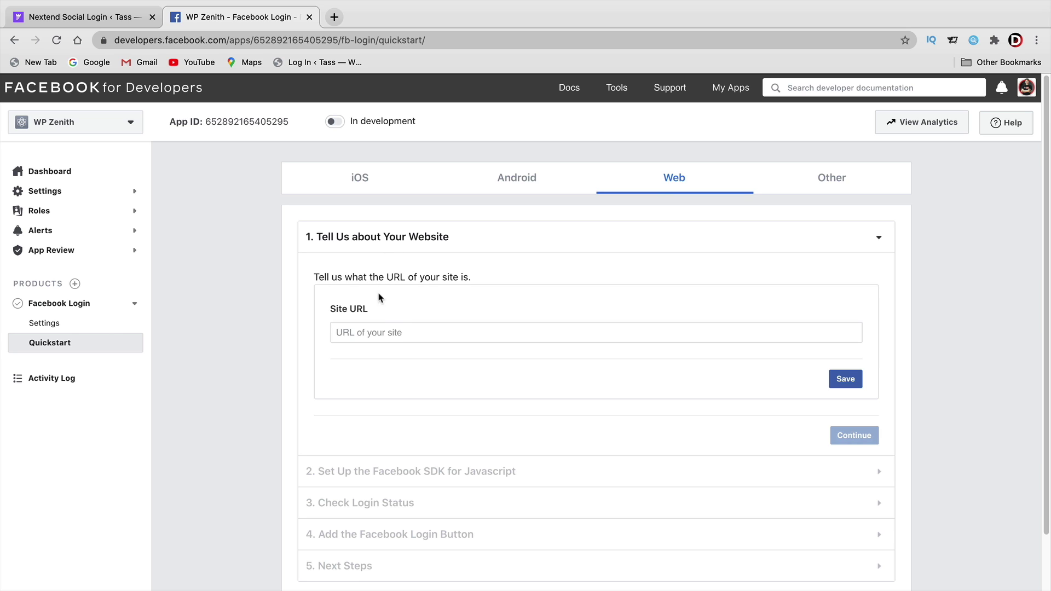
{"action": "left_click", "coordinate": [113, 23]}
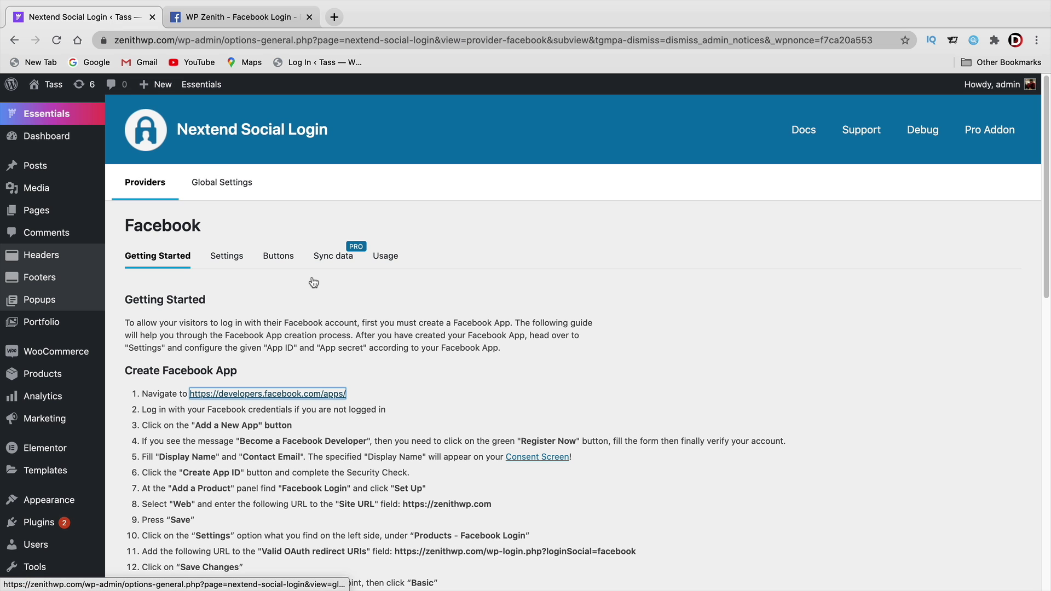
{"action": "scroll", "coordinate": [312, 284], "scroll_direction": "down", "scroll_amount": 2}
{"action": "left_click_drag", "start_coordinate": [403, 438], "coordinate": [477, 438]}
{"action": "right_click", "coordinate": [477, 438]}
{"action": "left_click", "coordinate": [501, 465]}
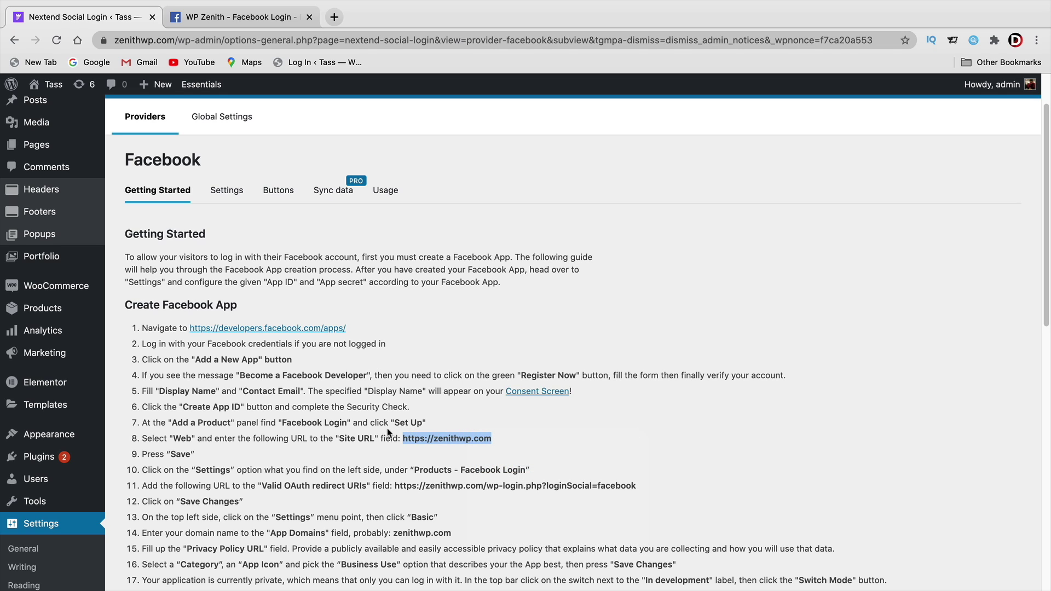
{"action": "left_click", "coordinate": [255, 25]}
{"action": "left_click", "coordinate": [372, 331]}
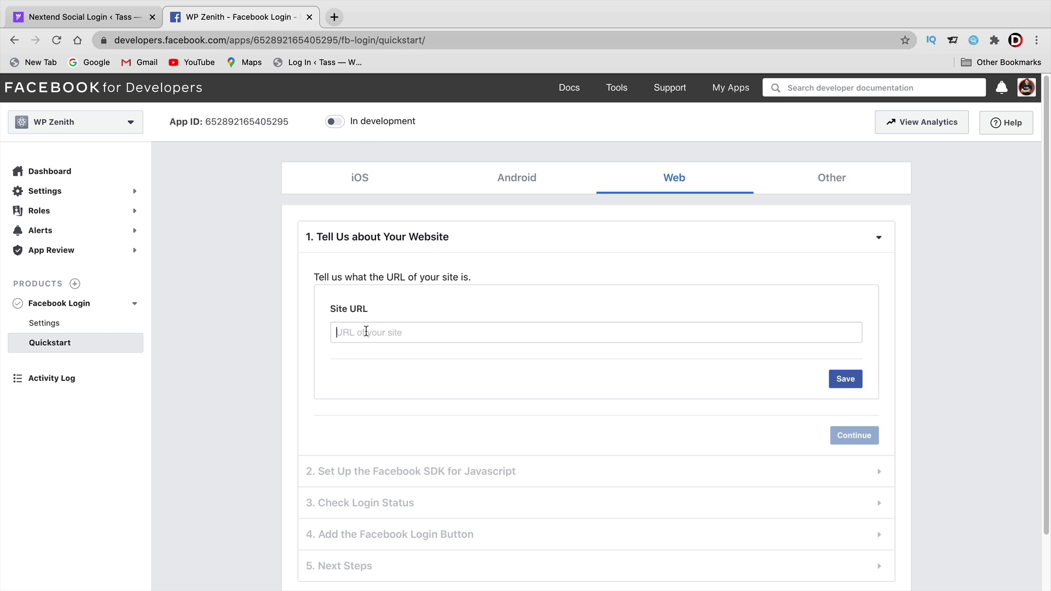
{"action": "right_click", "coordinate": [367, 330]}
{"action": "left_click", "coordinate": [404, 415]}
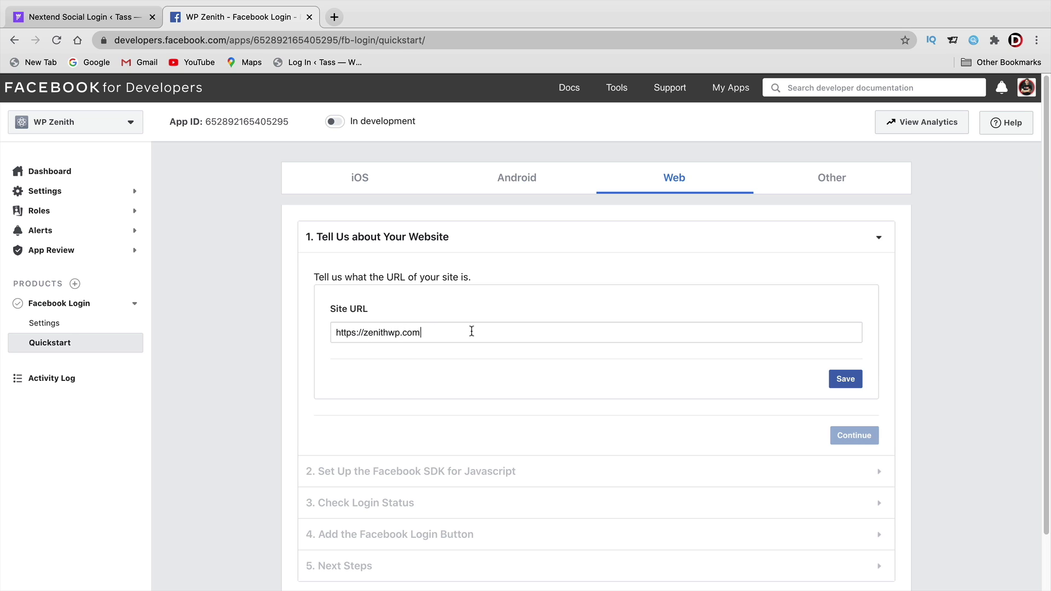
{"action": "left_click", "coordinate": [843, 379]}
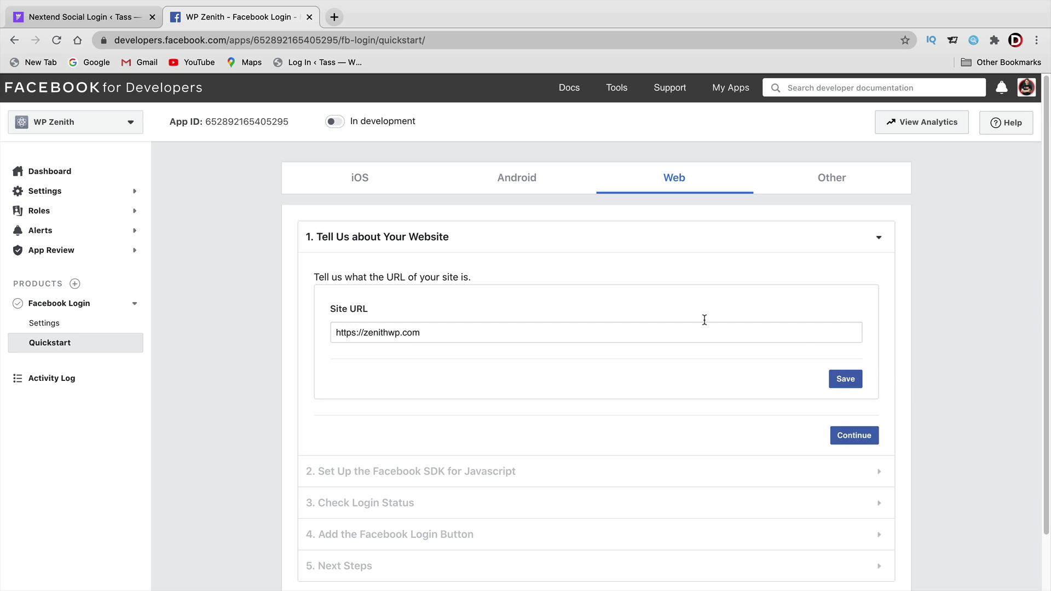
{"action": "left_click", "coordinate": [846, 381]}
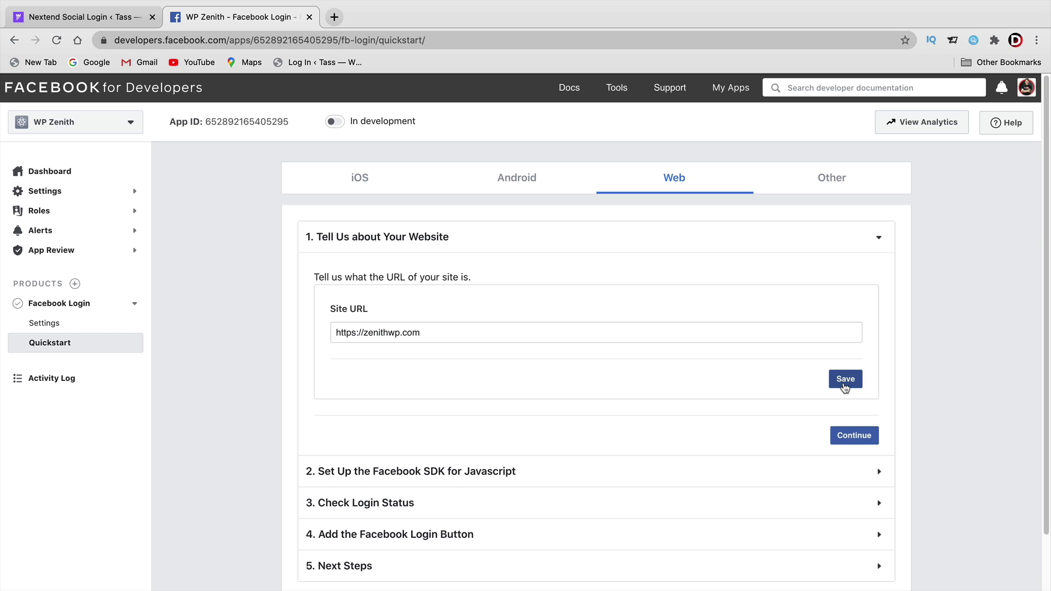
{"action": "scroll", "coordinate": [744, 416], "scroll_direction": "down", "scroll_amount": 2}
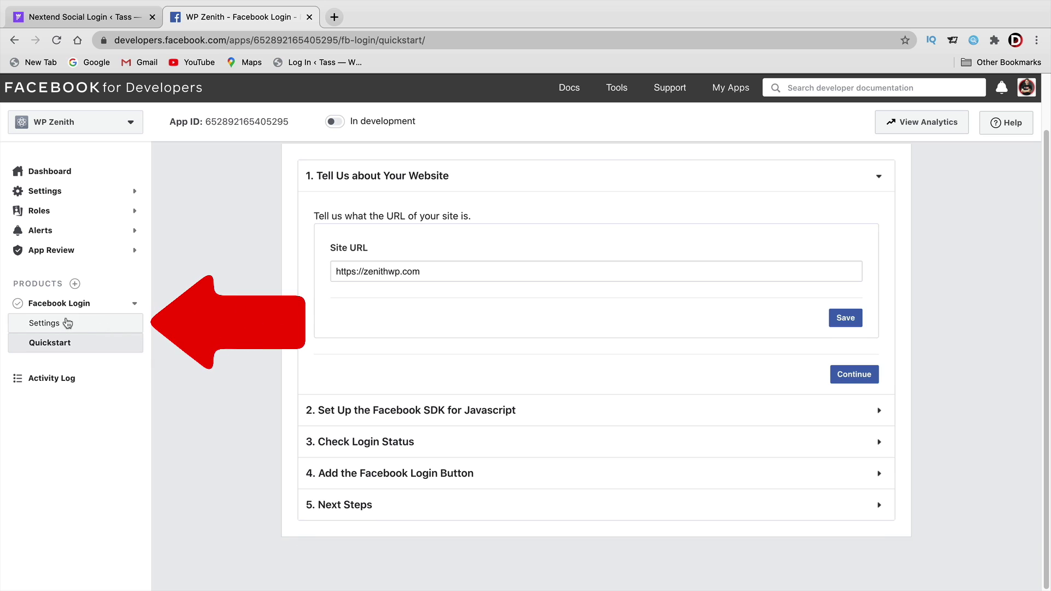
Open Facebook Login settings and copy the step 11 redirect URL from the Nextend guide
{"action": "left_click", "coordinate": [53, 327]}
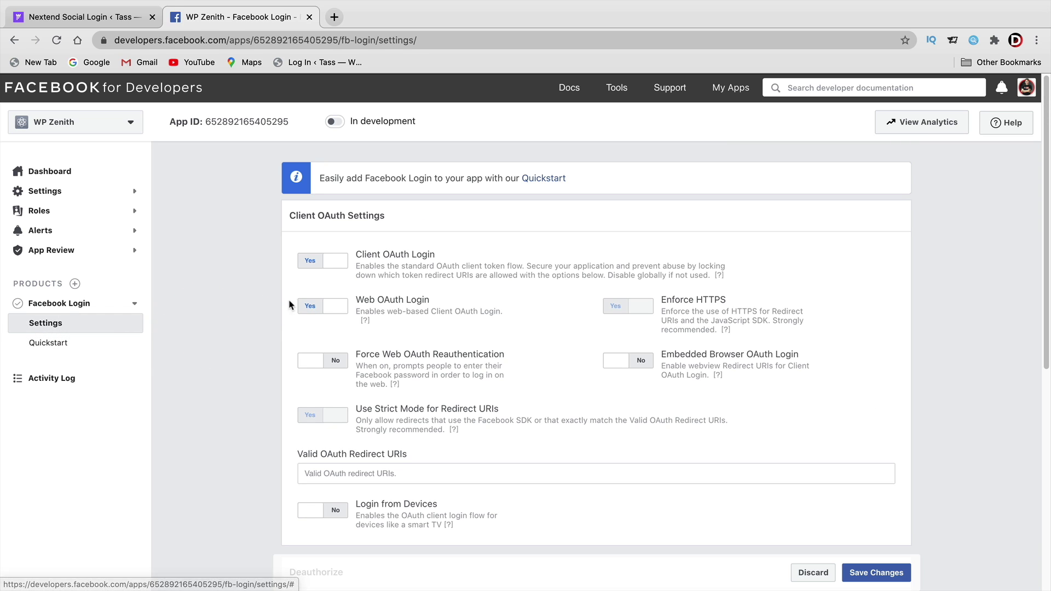
{"action": "left_click_drag", "start_coordinate": [362, 255], "coordinate": [448, 257]}
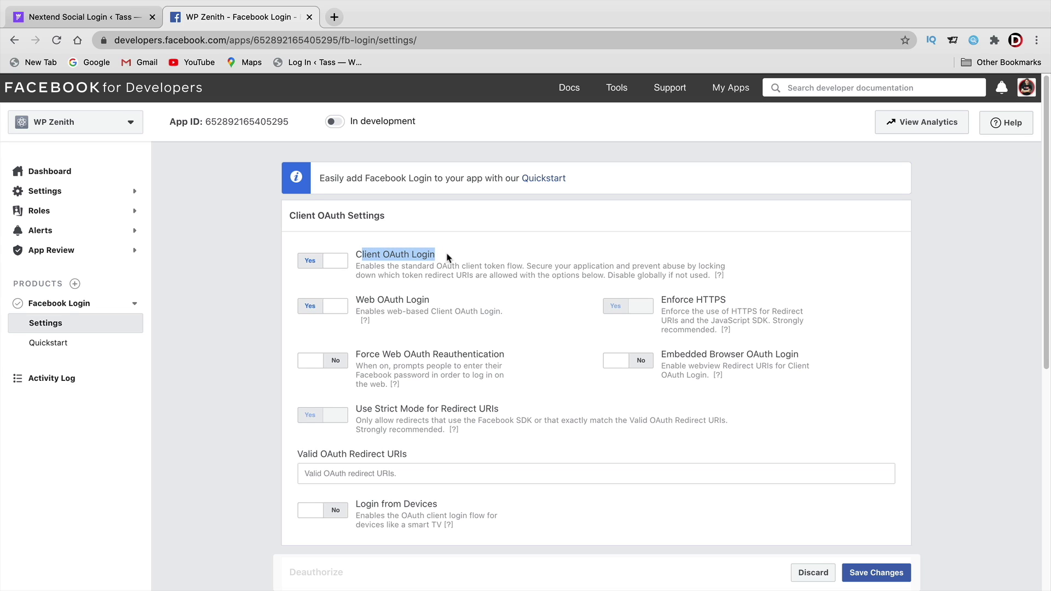
{"action": "left_click", "coordinate": [320, 472]}
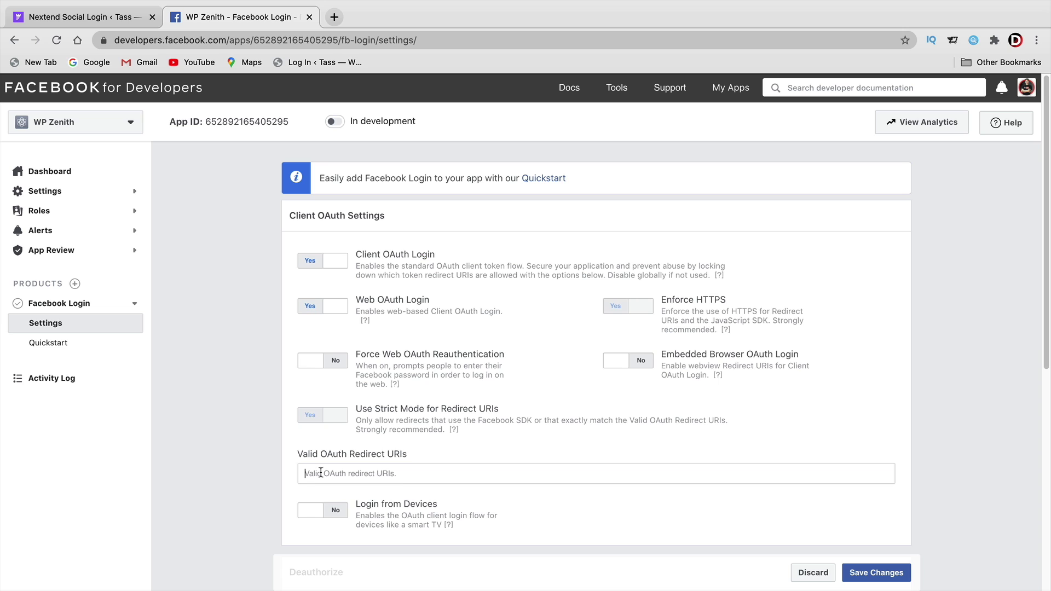
{"action": "left_click", "coordinate": [82, 17]}
{"action": "scroll", "coordinate": [334, 344], "scroll_direction": "down", "scroll_amount": 3}
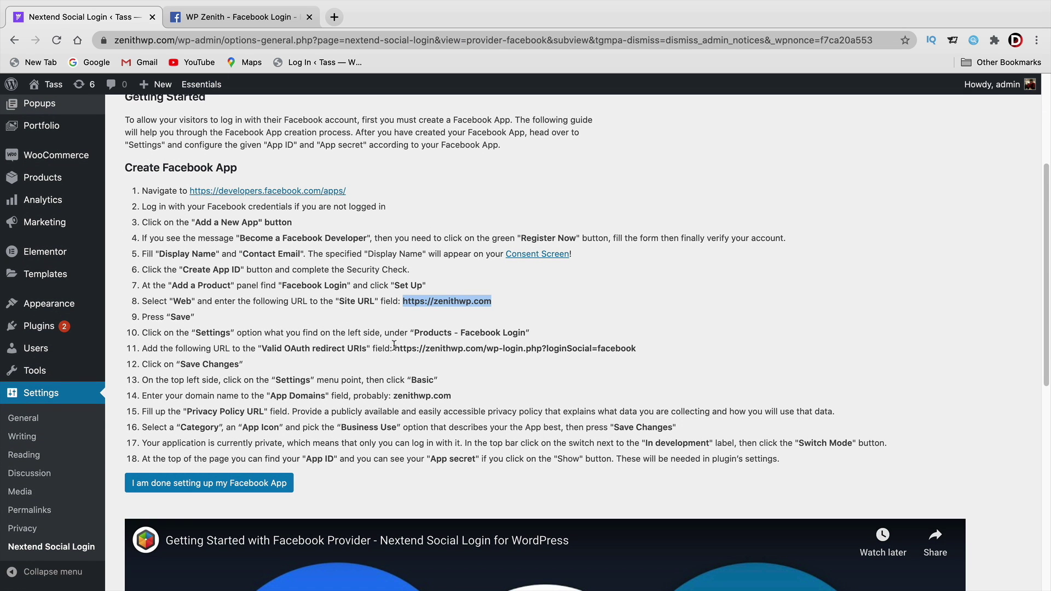
{"action": "left_click_drag", "start_coordinate": [395, 346], "coordinate": [642, 352]}
{"action": "right_click", "coordinate": [642, 352]}
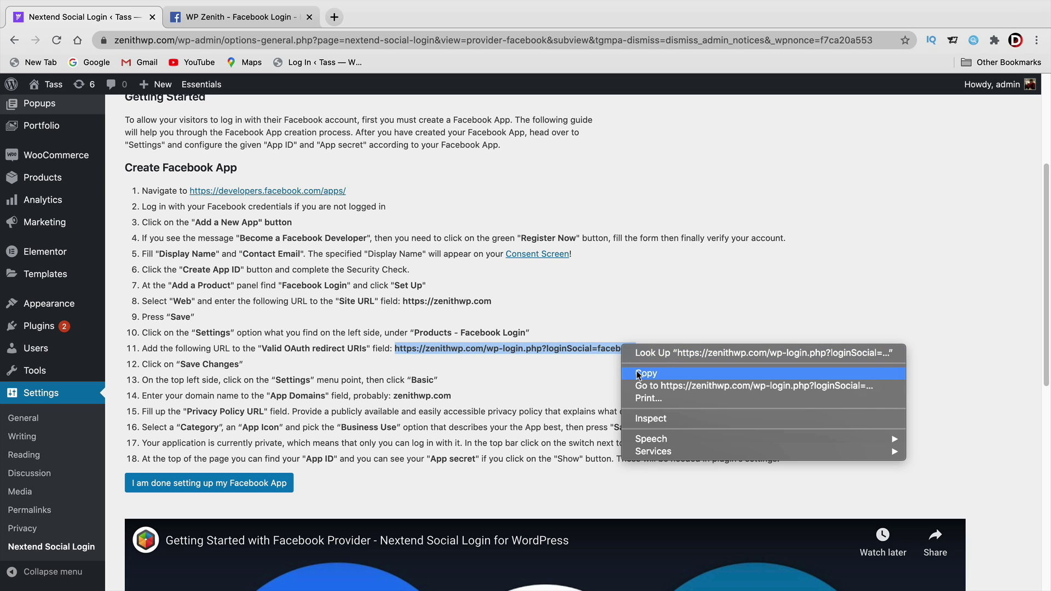
{"action": "left_click", "coordinate": [637, 370]}
{"action": "left_click", "coordinate": [262, 18]}
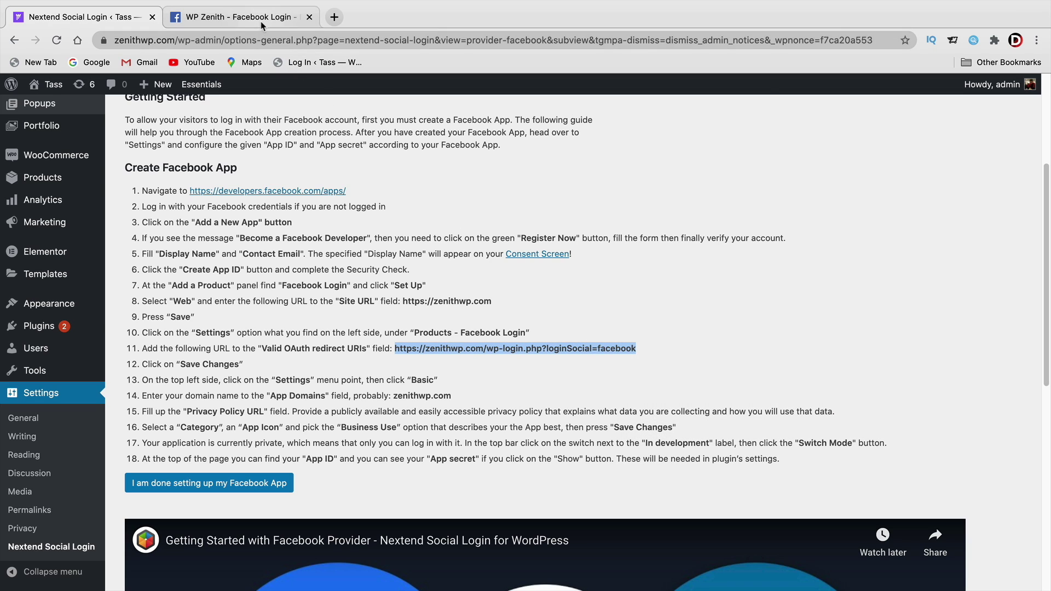
{"action": "right_click", "coordinate": [340, 475]}
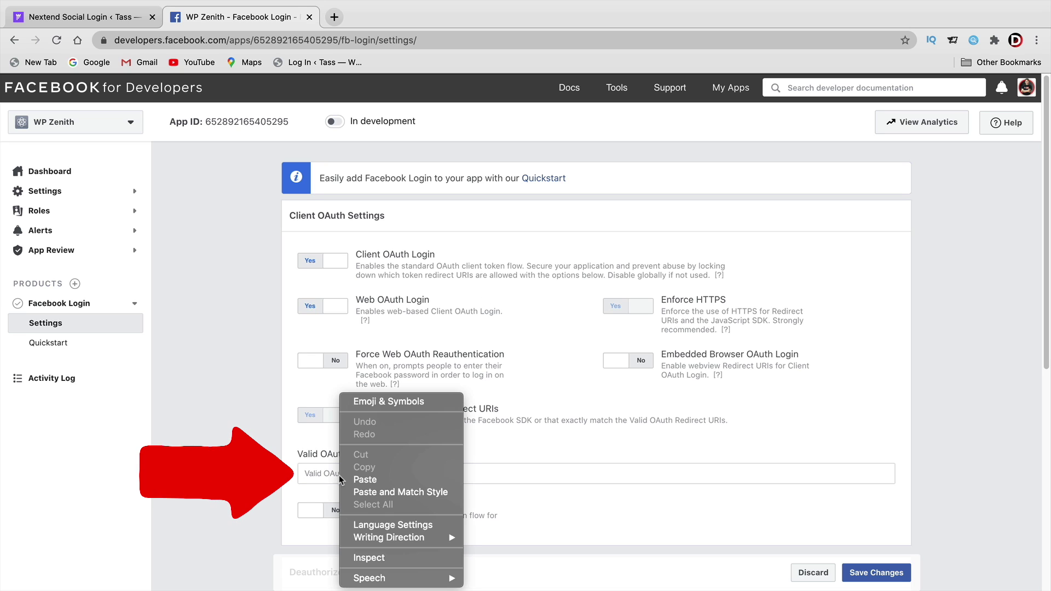
{"action": "left_click", "coordinate": [389, 477]}
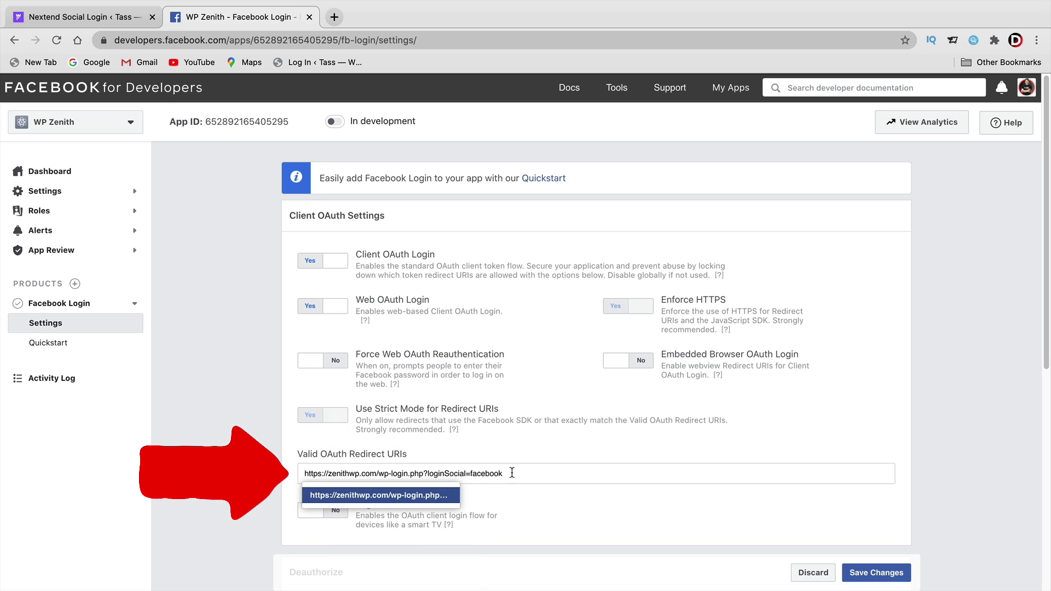
{"action": "key", "text": "Return"}
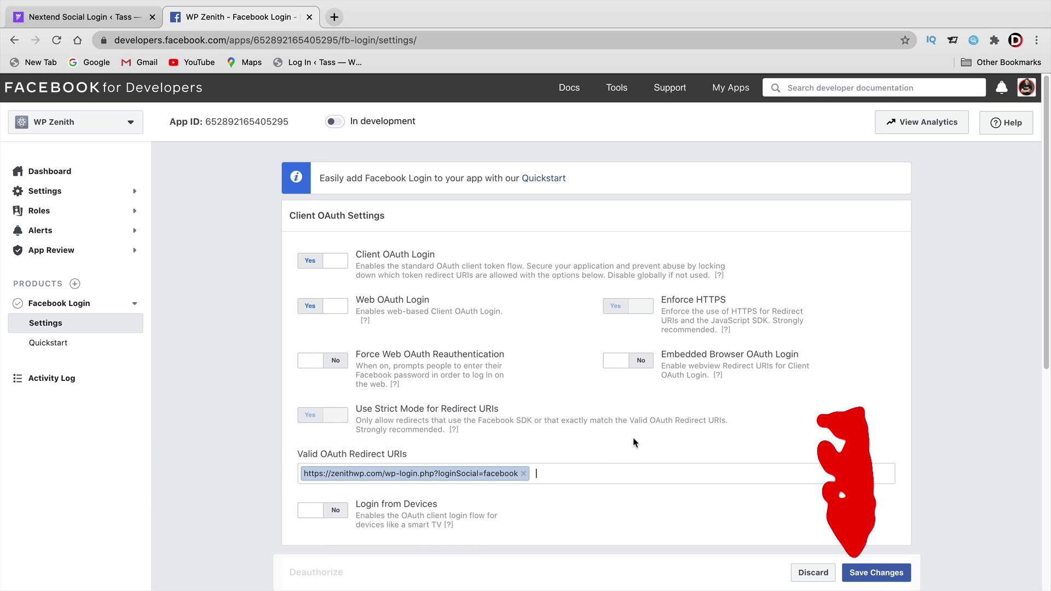
{"action": "scroll", "coordinate": [657, 448], "scroll_direction": "down", "scroll_amount": 3}
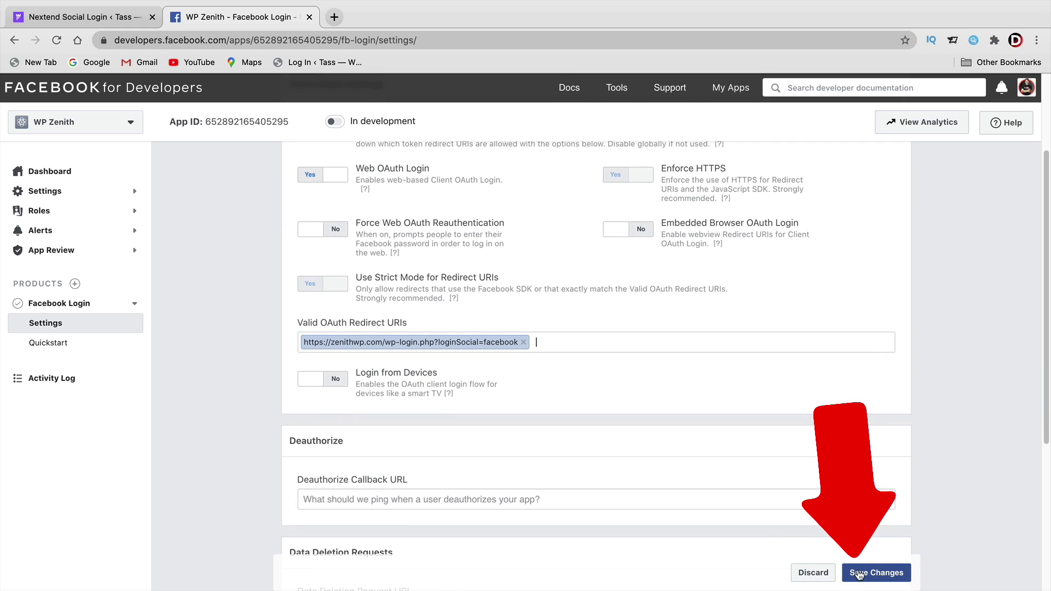
{"action": "left_click", "coordinate": [864, 573]}
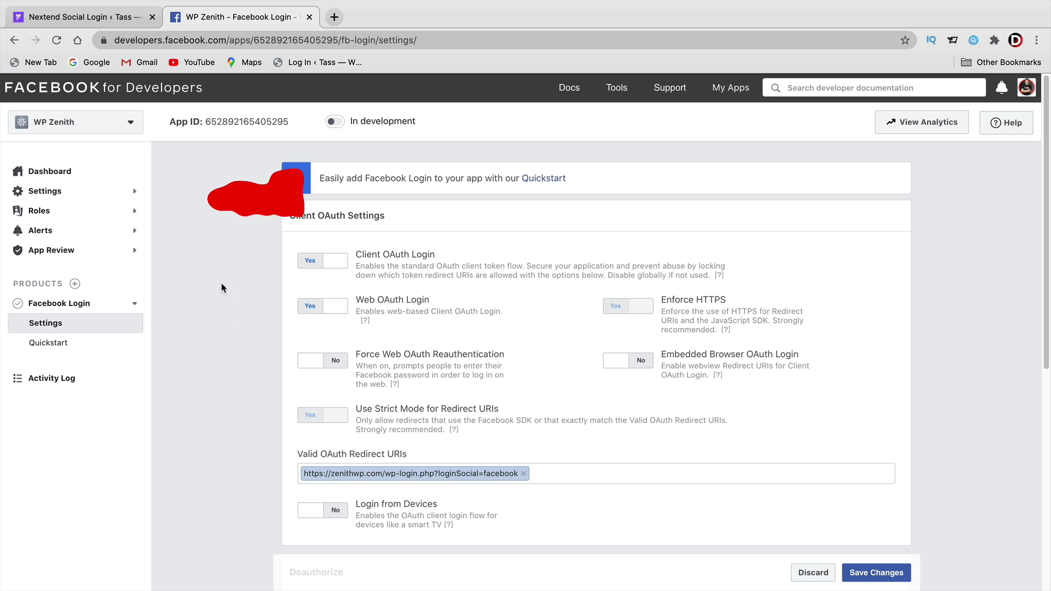
Open WP Zenith's Settings > Basic page and check the empty Privacy Policy and Terms URL fields
{"action": "left_click", "coordinate": [74, 196]}
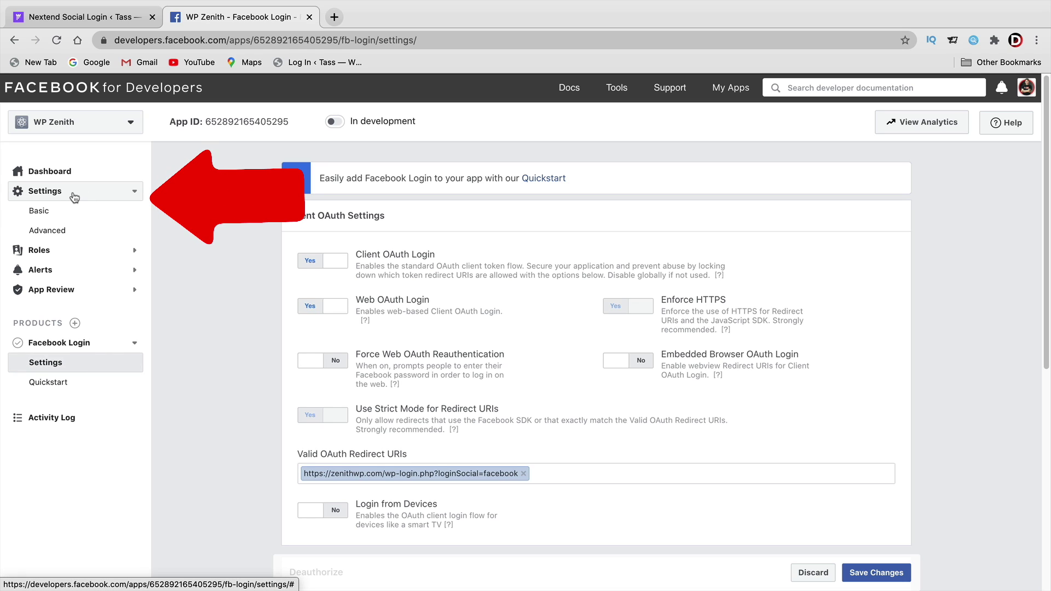
{"action": "left_click", "coordinate": [61, 213]}
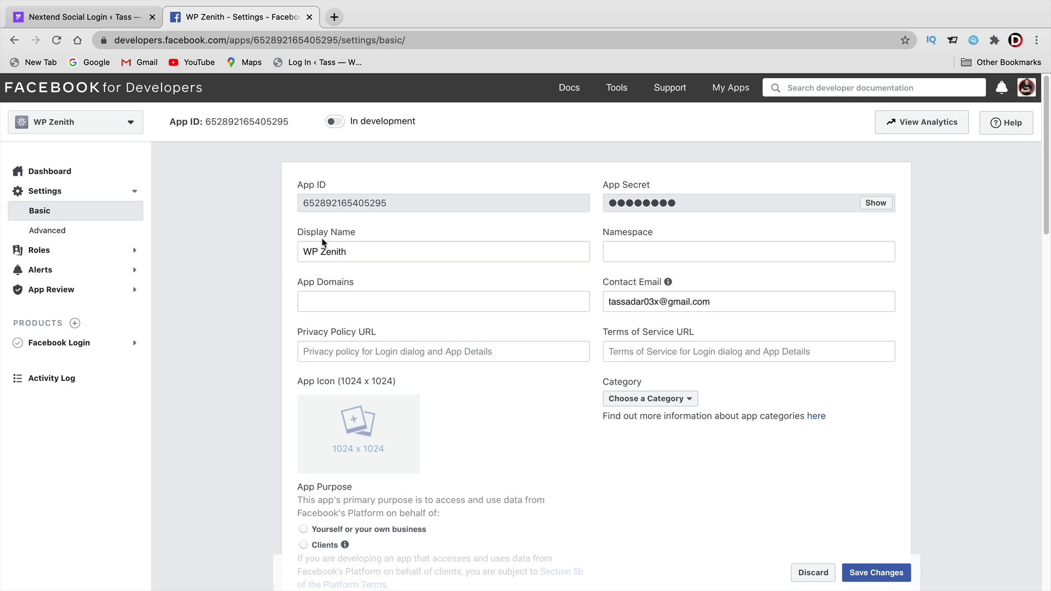
{"action": "left_click_drag", "start_coordinate": [363, 251], "coordinate": [286, 255]}
{"action": "left_click", "coordinate": [323, 354]}
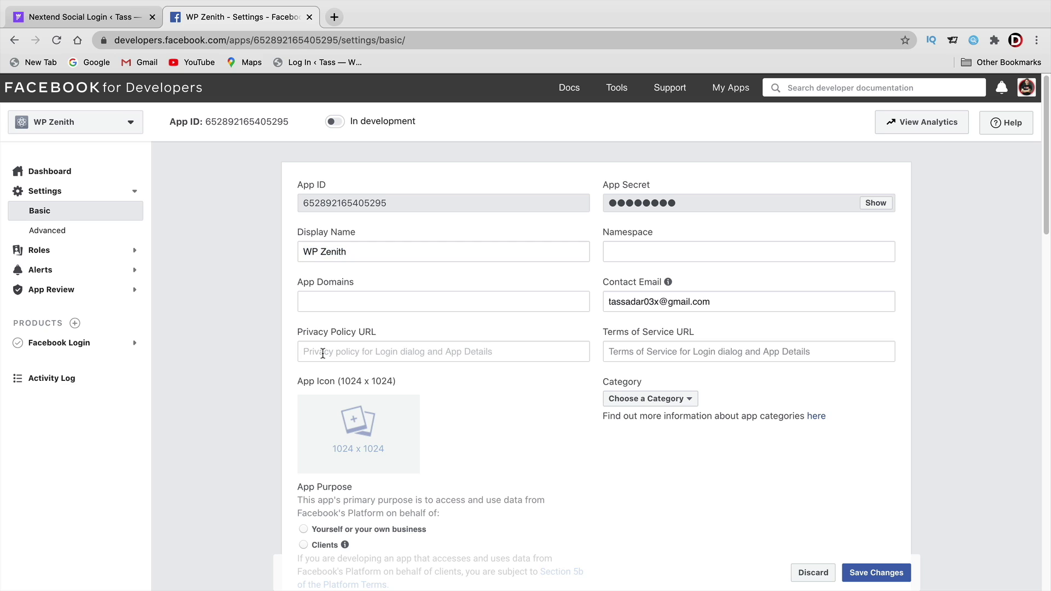
{"action": "left_click", "coordinate": [628, 352]}
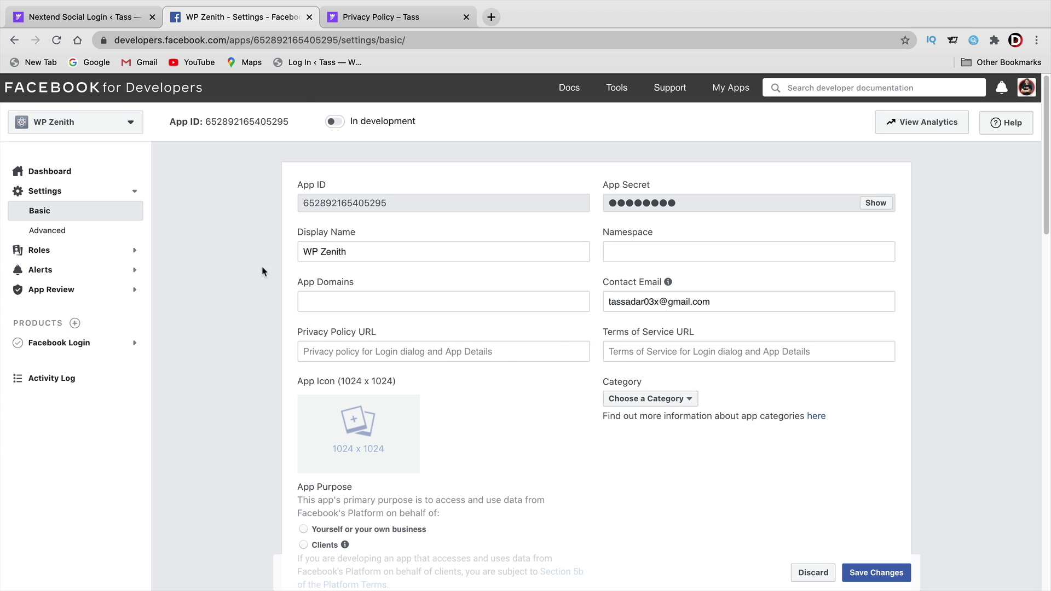
Copy the Privacy Policy page URL zenithwp.com/?page_id=5 and return to WP Zenith Basic Settings
{"action": "left_click", "coordinate": [374, 22]}
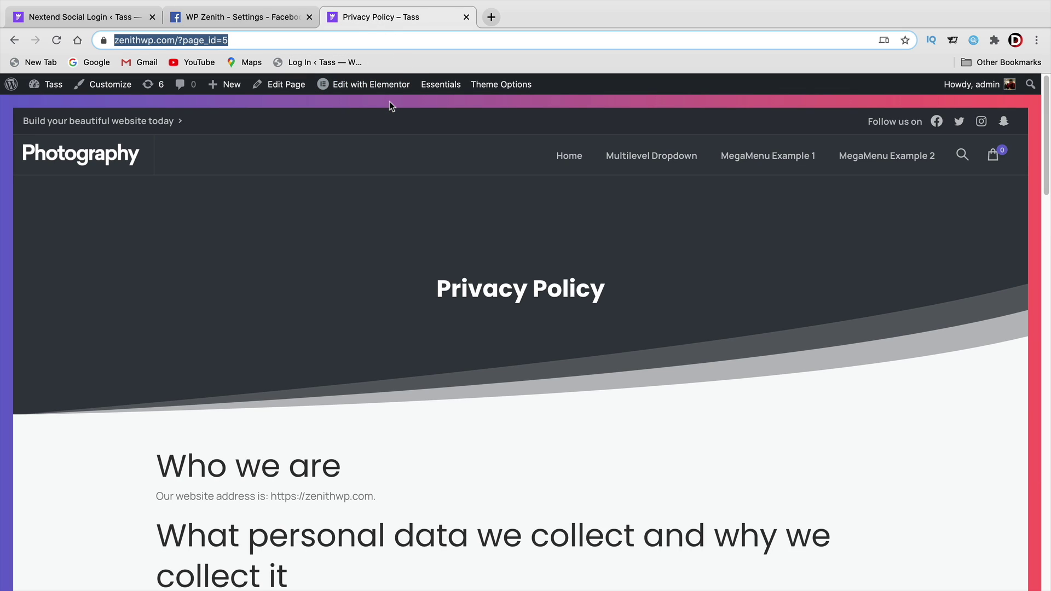
{"action": "scroll", "coordinate": [416, 229], "scroll_direction": "down", "scroll_amount": 20}
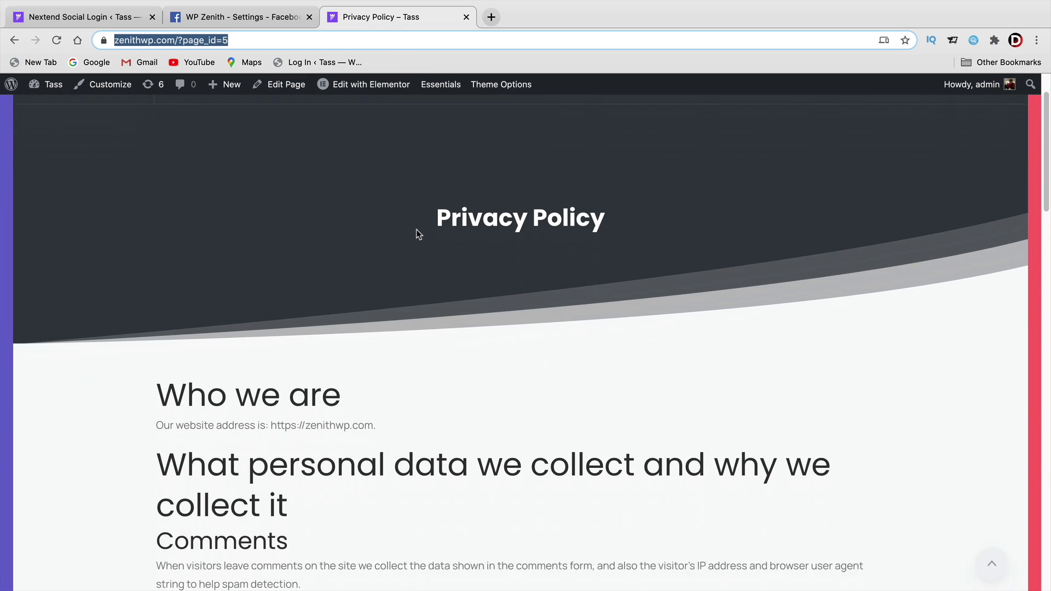
{"action": "scroll", "coordinate": [416, 230], "scroll_direction": "down", "scroll_amount": 5}
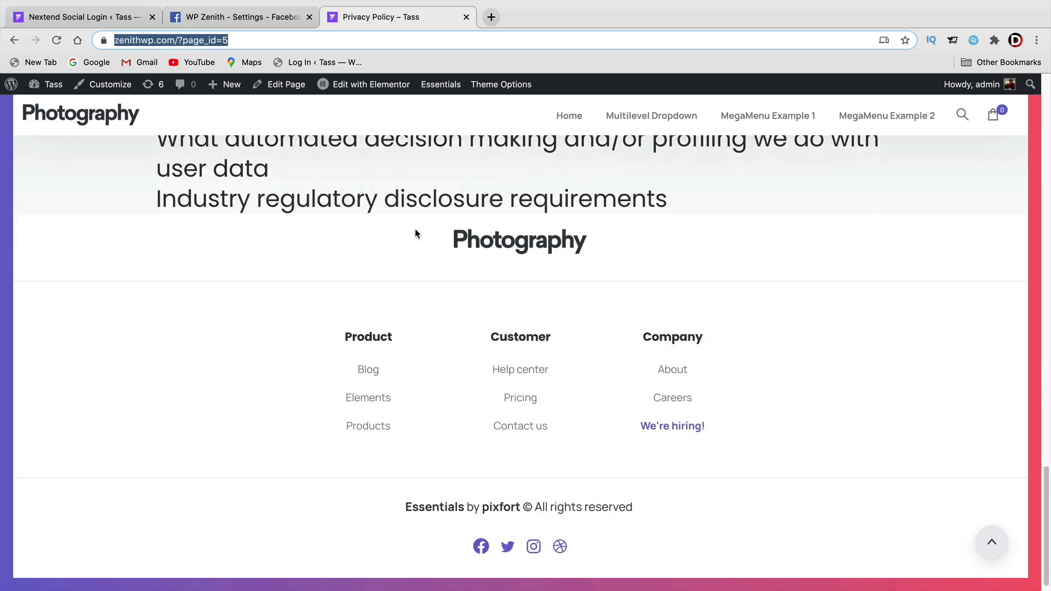
{"action": "scroll", "coordinate": [415, 228], "scroll_direction": "up", "scroll_amount": 15}
{"action": "scroll", "coordinate": [413, 227], "scroll_direction": "up", "scroll_amount": 5}
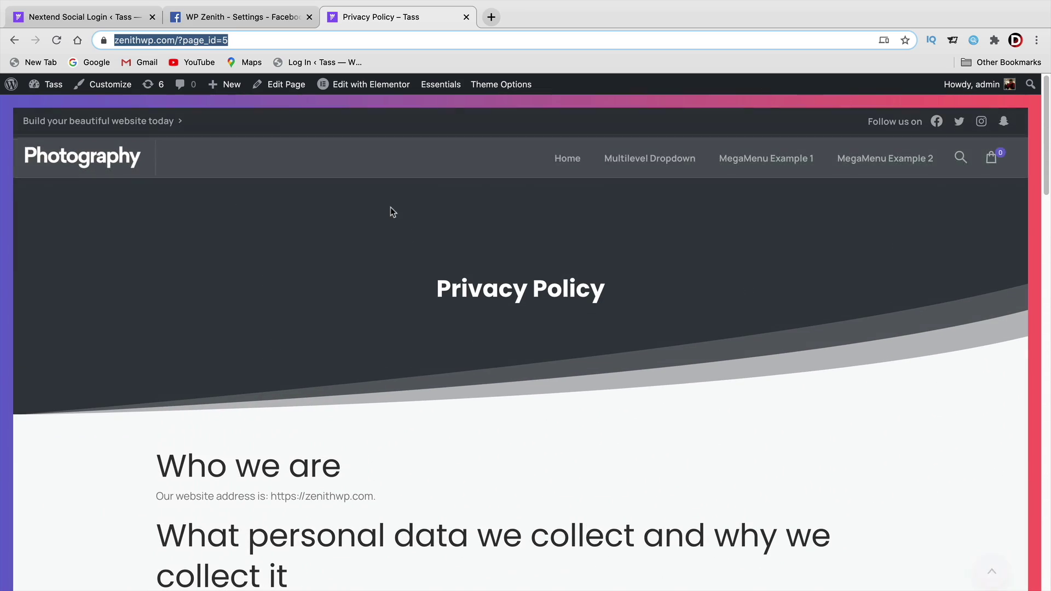
{"action": "right_click", "coordinate": [195, 40]}
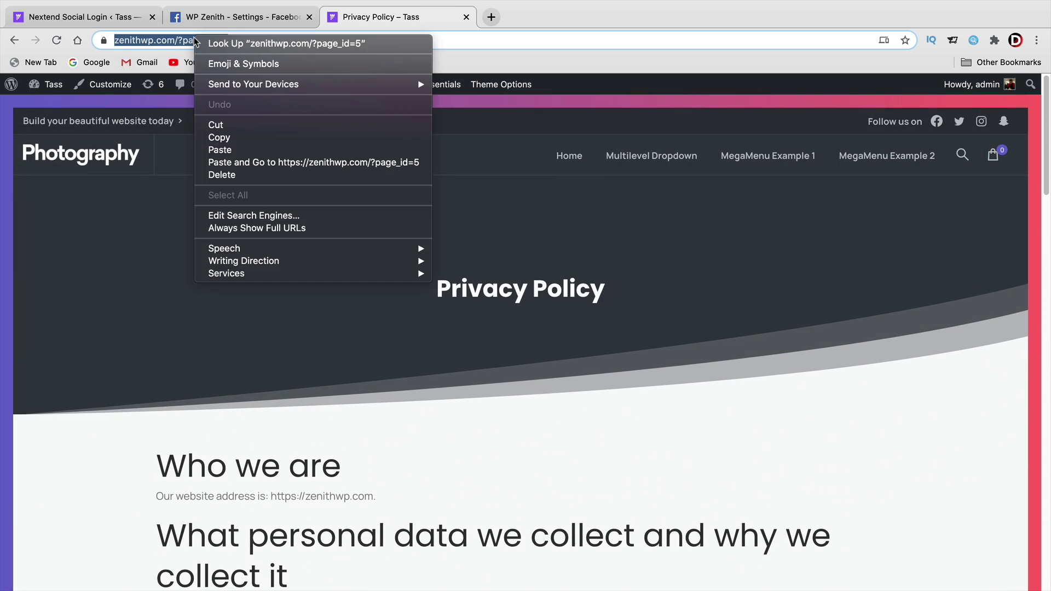
{"action": "left_click", "coordinate": [235, 137]}
{"action": "left_click", "coordinate": [251, 20]}
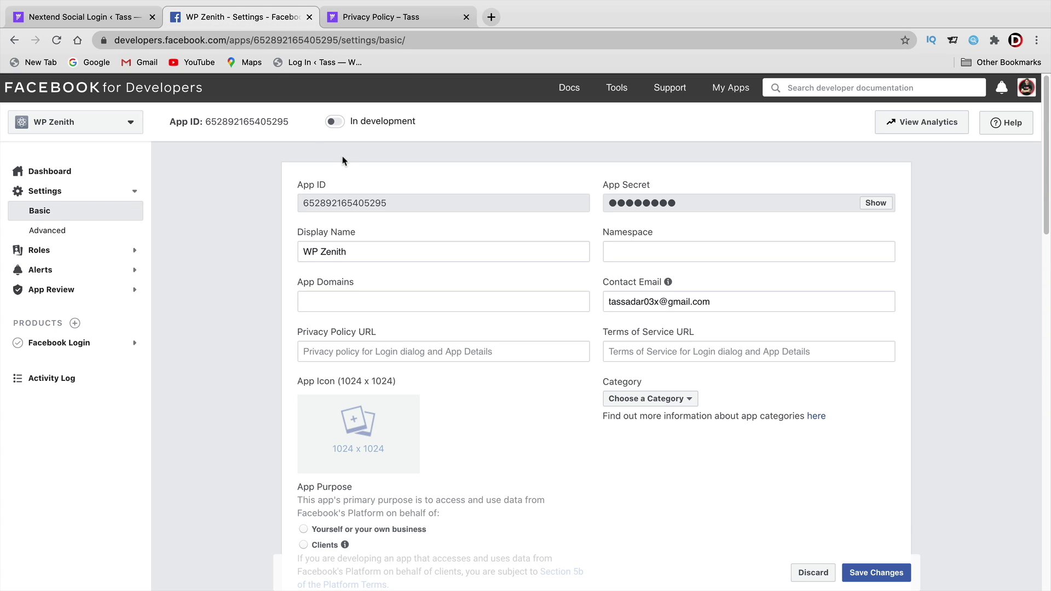
{"action": "right_click", "coordinate": [335, 346]}
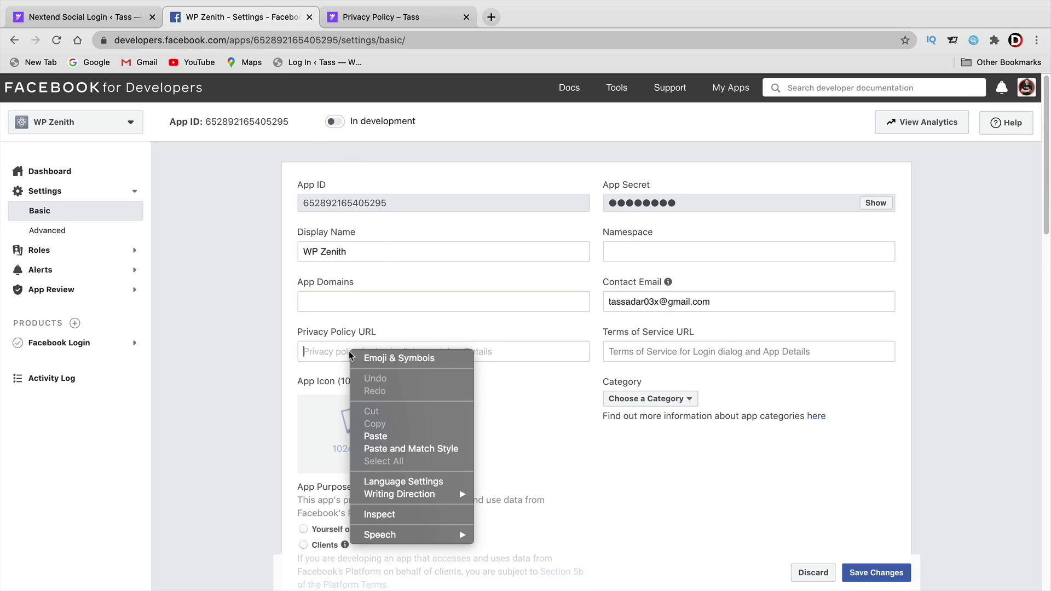
{"action": "left_click", "coordinate": [363, 436]}
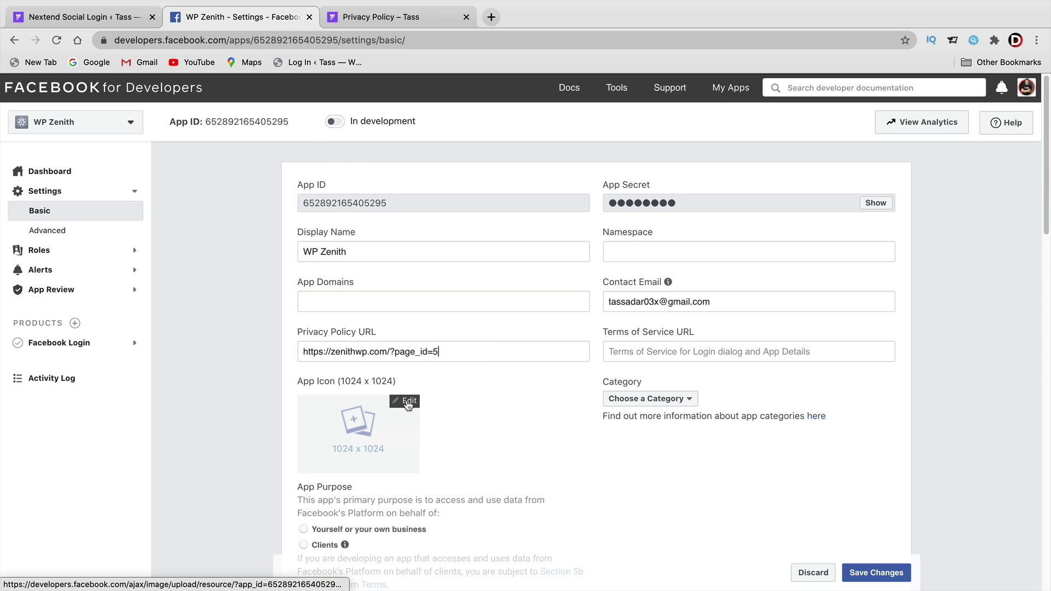
{"action": "right_click", "coordinate": [624, 353]}
{"action": "left_click", "coordinate": [669, 441]}
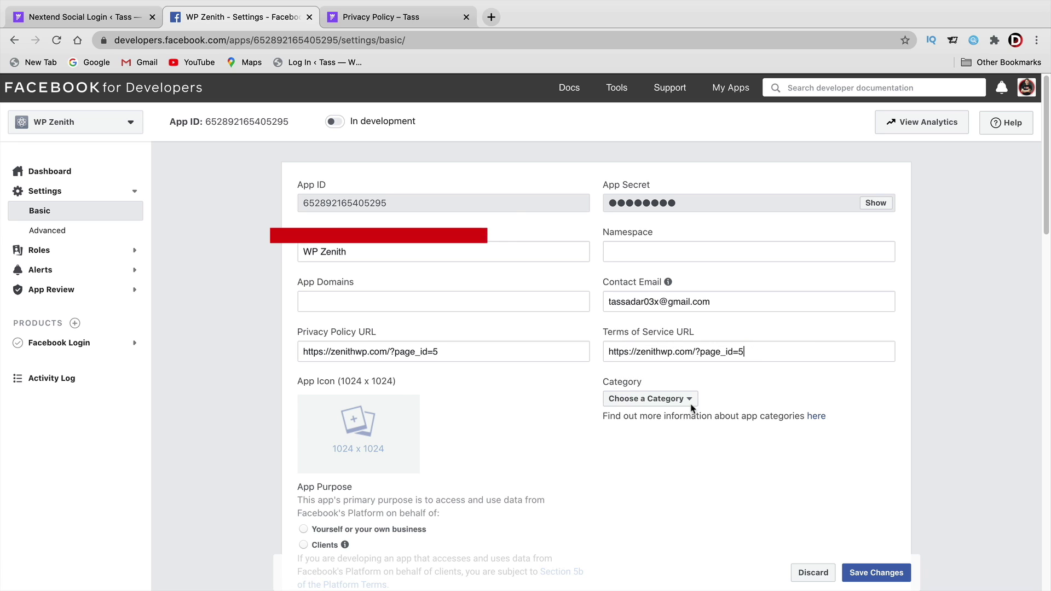
{"action": "left_click", "coordinate": [666, 399]}
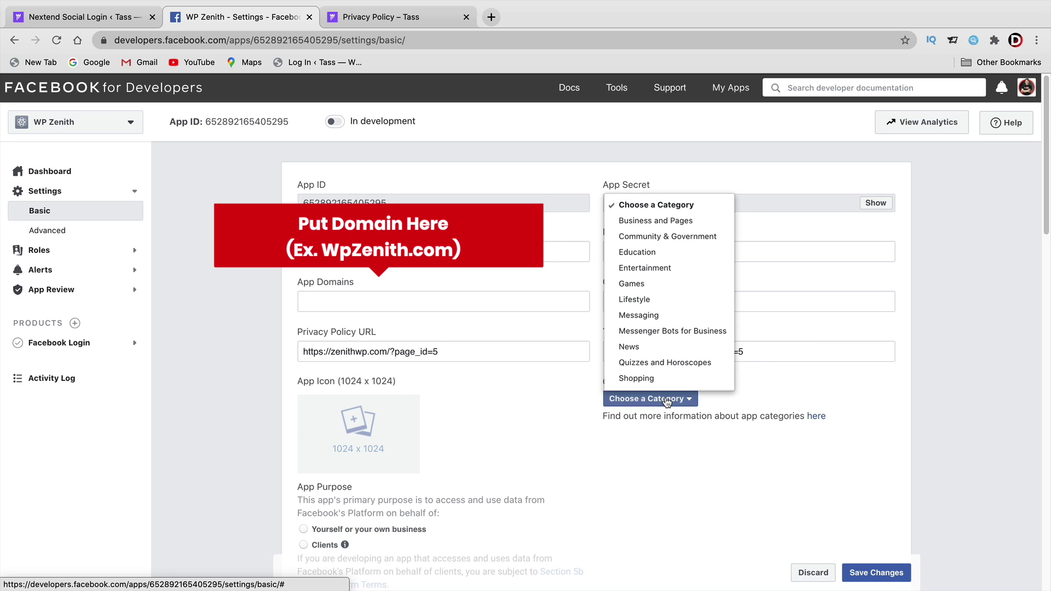
{"action": "left_click", "coordinate": [671, 223]}
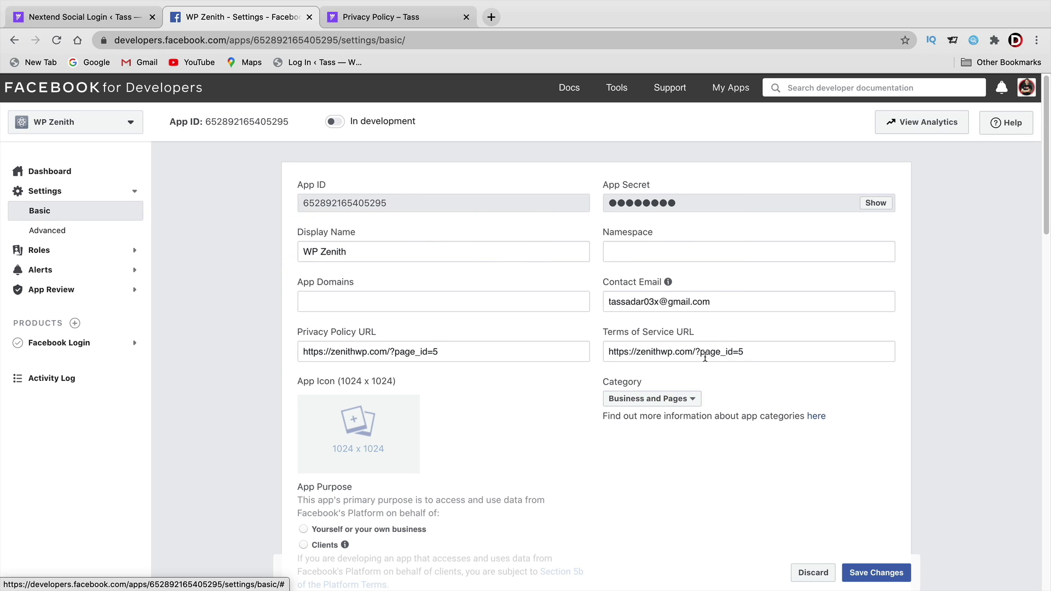
Review the app icon size requirement and retype the App Domains entry, fixing its mistyped ending
{"action": "scroll", "coordinate": [681, 399], "scroll_direction": "down", "scroll_amount": 3}
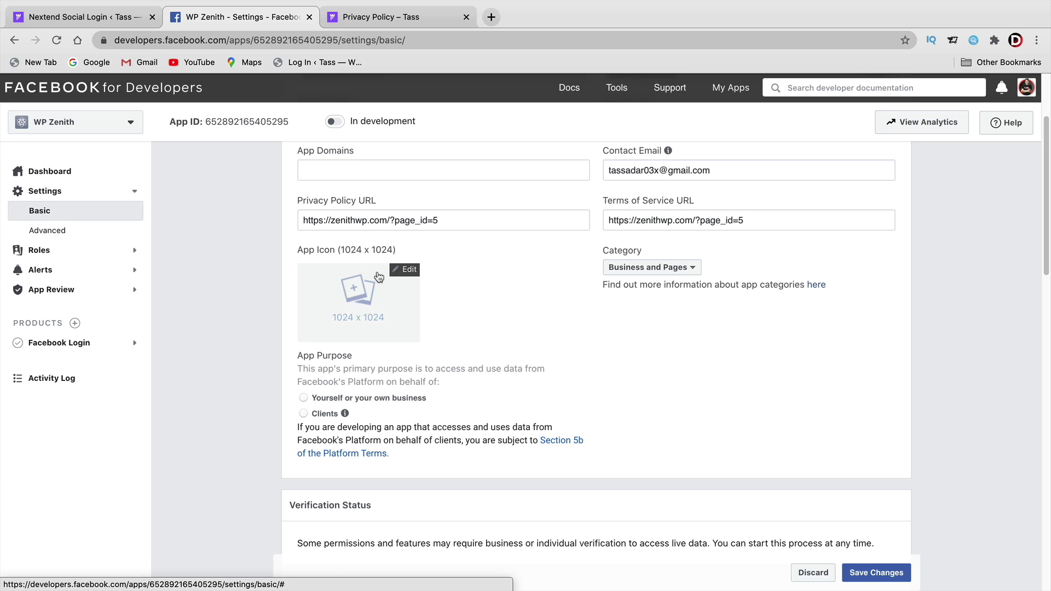
{"action": "left_click_drag", "start_coordinate": [337, 250], "coordinate": [404, 256]}
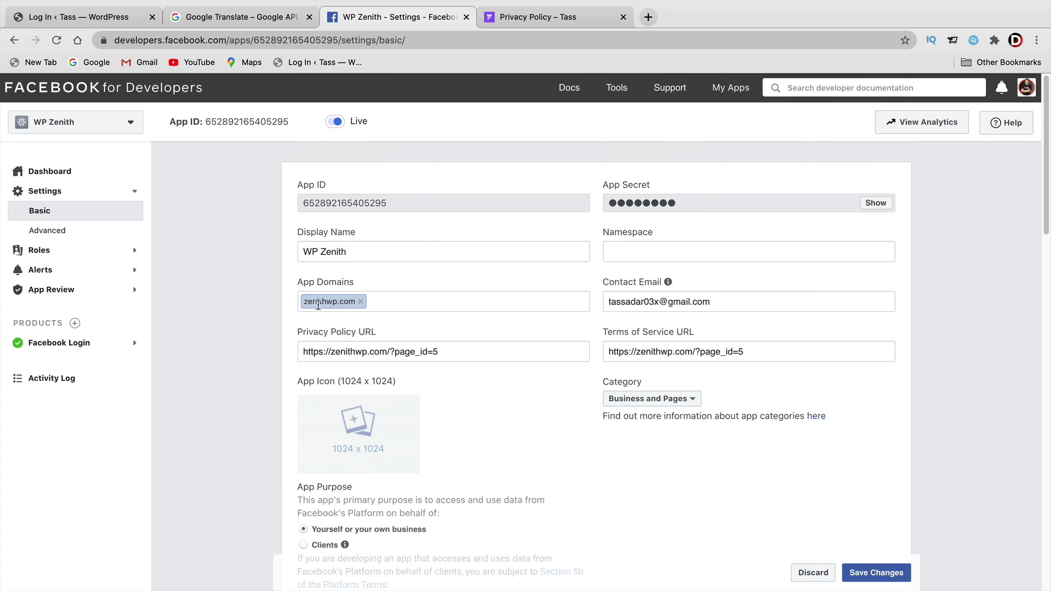
{"action": "left_click", "coordinate": [360, 303]}
{"action": "type", "text": "zeniw"}
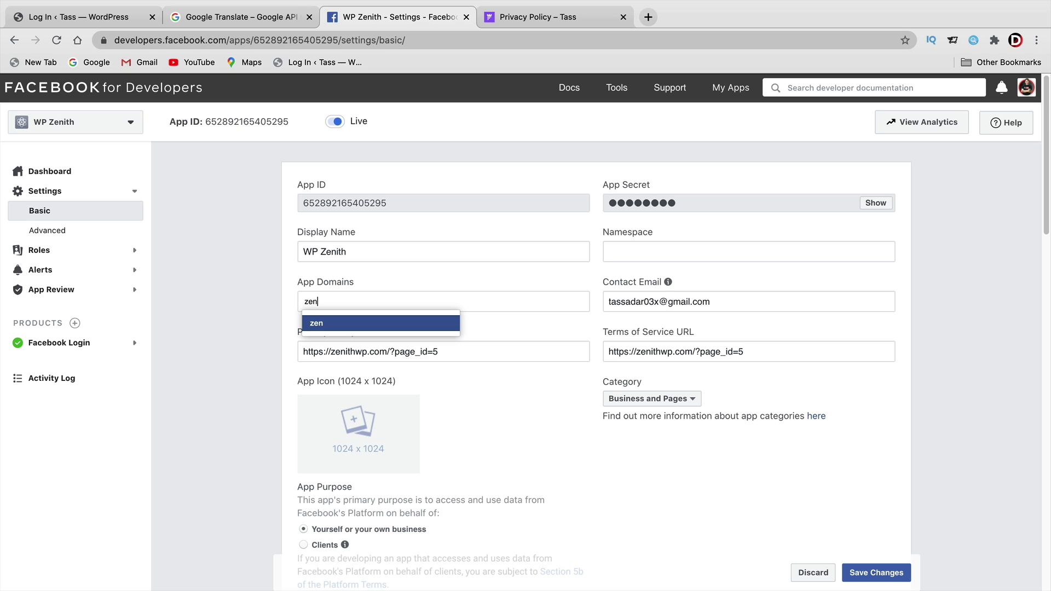
{"action": "type", "text": "hwp/c"}
{"action": "key", "text": "BackSpace"}
{"action": "key", "text": "BackSpace"}
{"action": "key", "text": "BackSpace"}
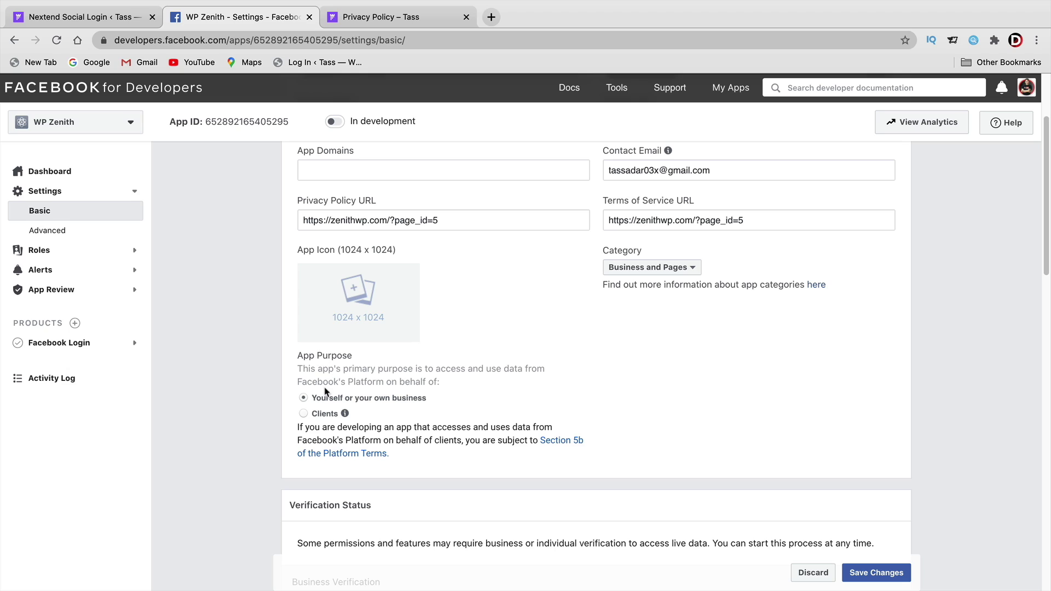
{"action": "left_click_drag", "start_coordinate": [322, 398], "coordinate": [409, 401]}
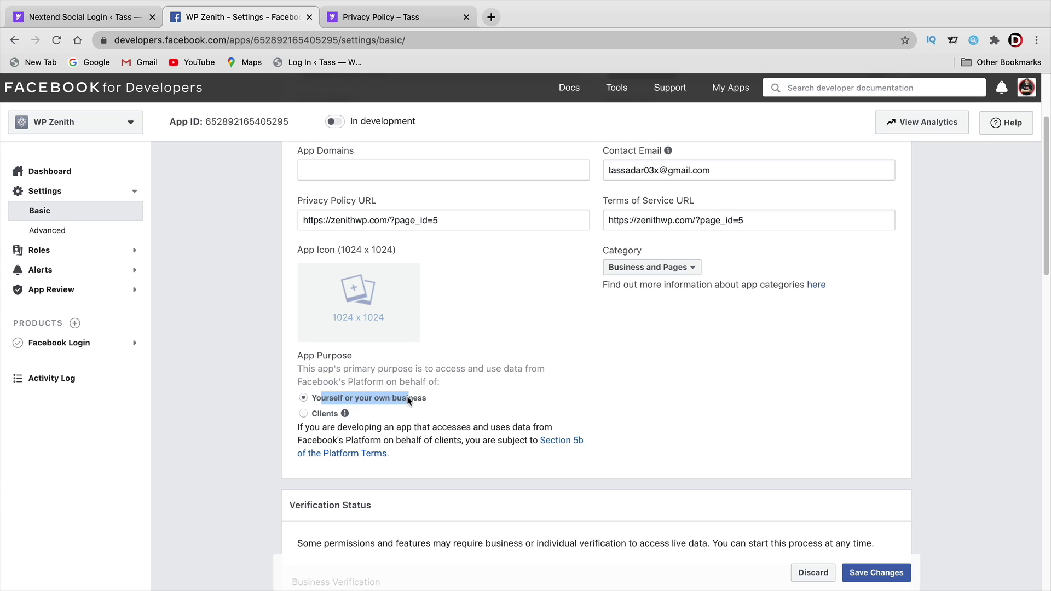
{"action": "triple_click", "coordinate": [422, 376]}
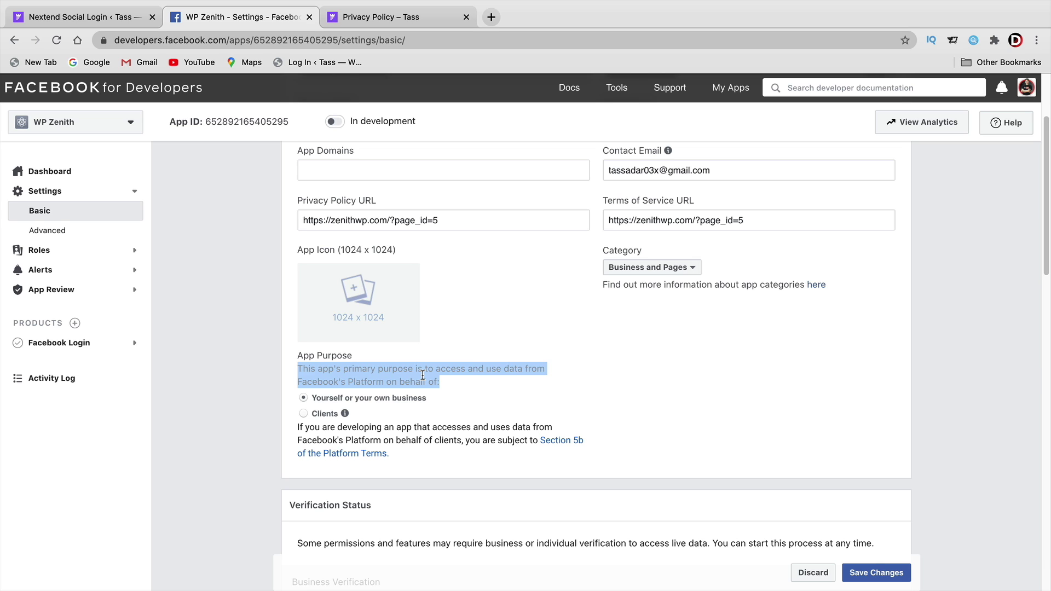
{"action": "left_click", "coordinate": [422, 375]}
{"action": "scroll", "coordinate": [528, 383], "scroll_direction": "down", "scroll_amount": 3}
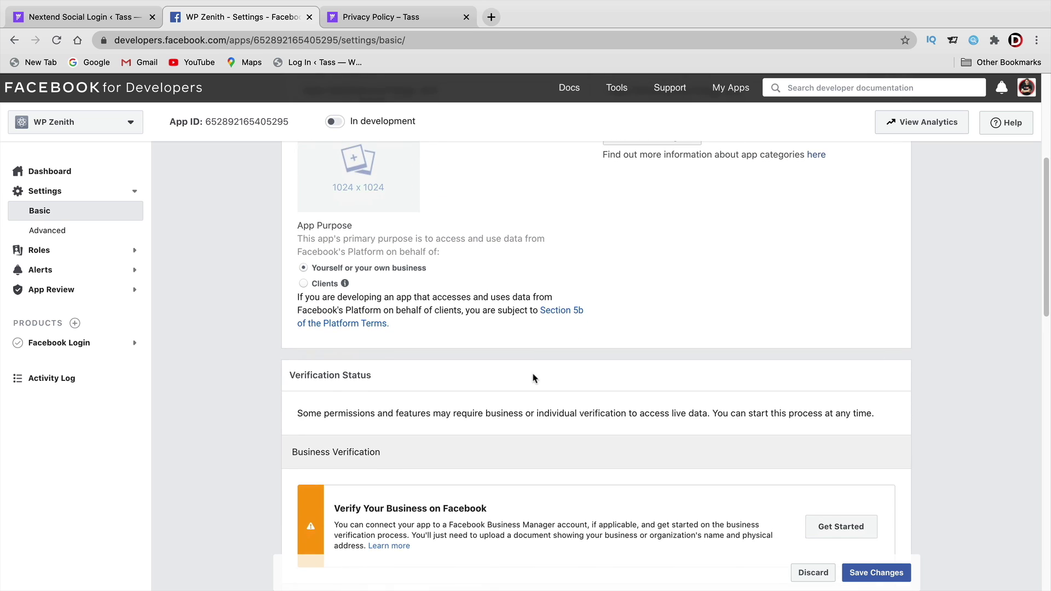
{"action": "scroll", "coordinate": [534, 378], "scroll_direction": "down", "scroll_amount": 5}
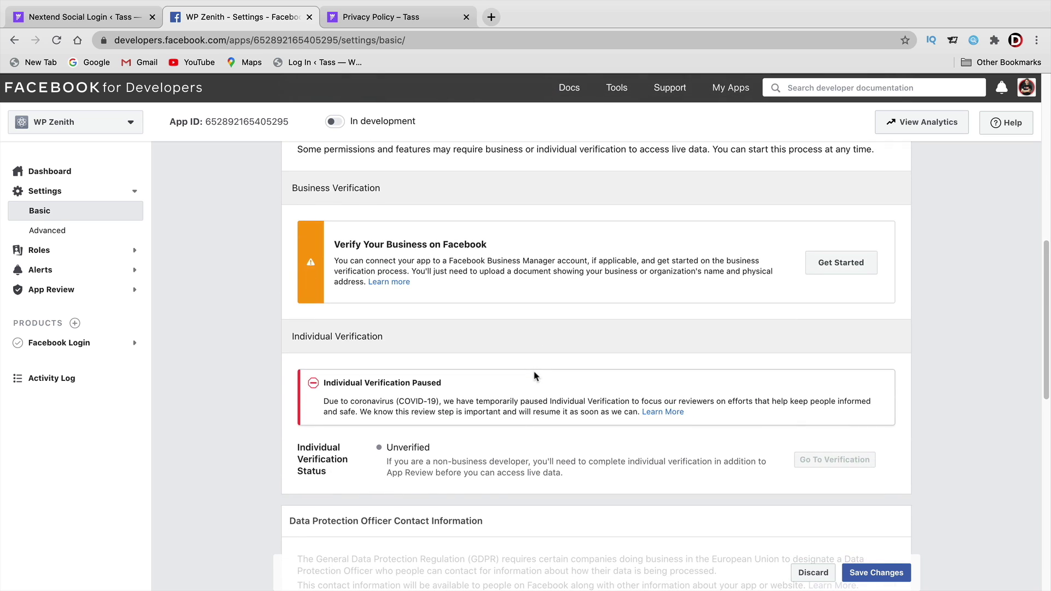
{"action": "scroll", "coordinate": [536, 376], "scroll_direction": "down", "scroll_amount": 1}
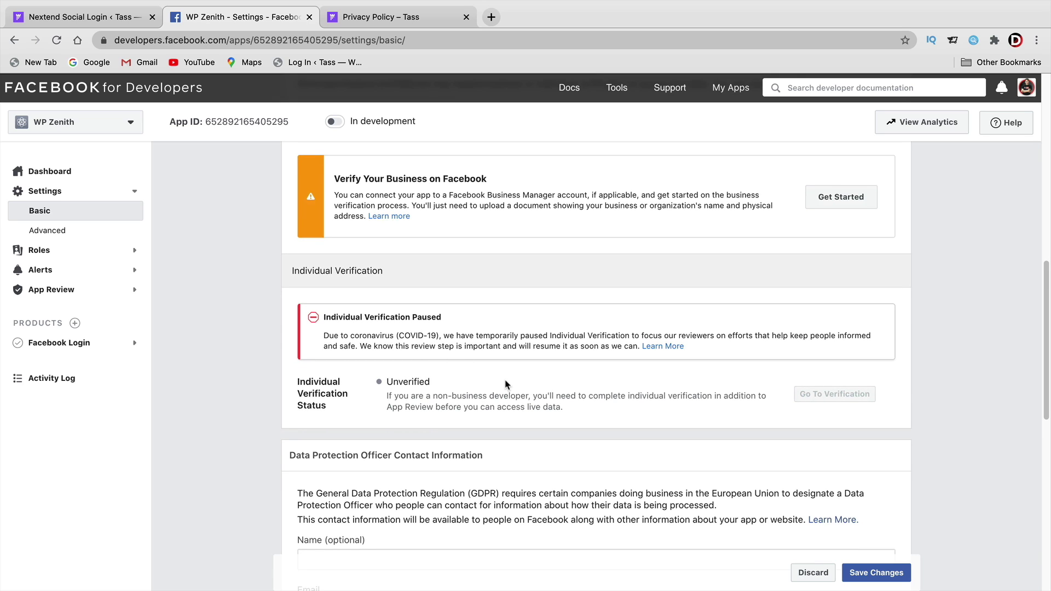
{"action": "scroll", "coordinate": [507, 385], "scroll_direction": "down", "scroll_amount": 1}
{"action": "scroll", "coordinate": [507, 384], "scroll_direction": "down", "scroll_amount": 6}
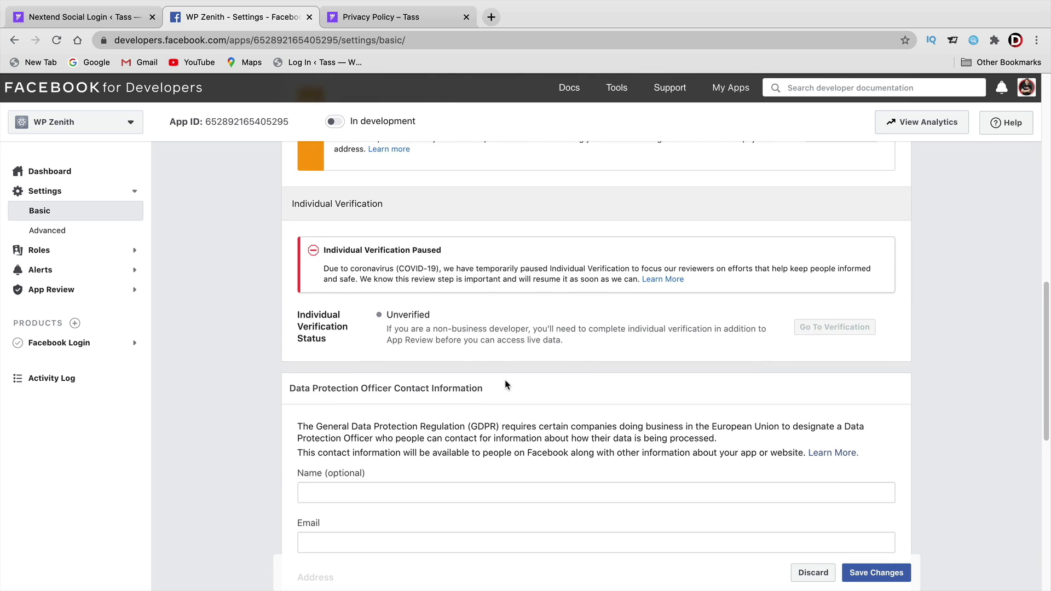
{"action": "scroll", "coordinate": [506, 385], "scroll_direction": "down", "scroll_amount": 2}
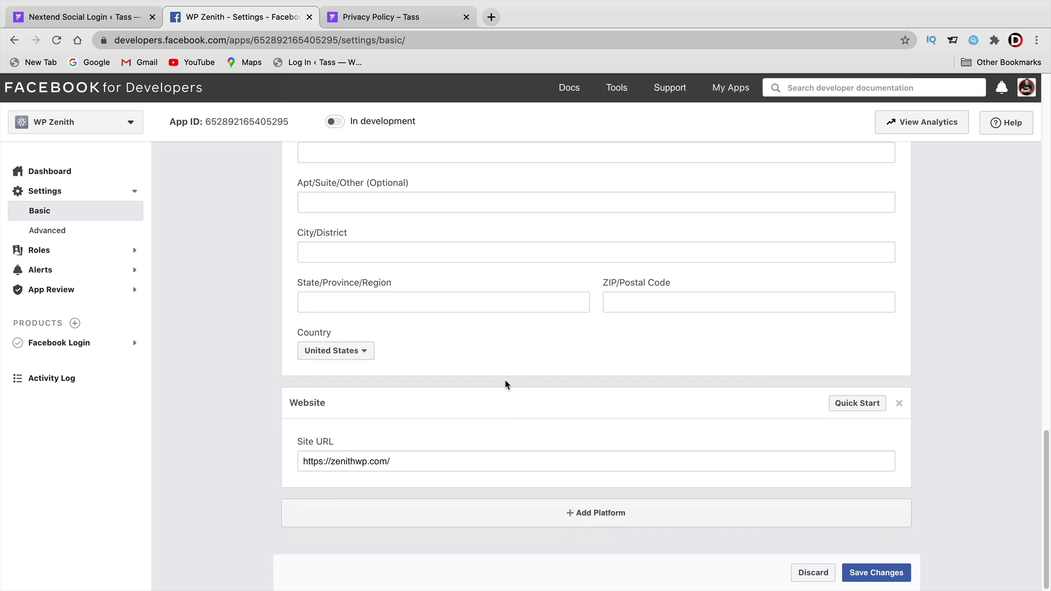
{"action": "left_click_drag", "start_coordinate": [391, 462], "coordinate": [299, 462]}
{"action": "left_click", "coordinate": [369, 462]}
{"action": "left_click", "coordinate": [873, 574]}
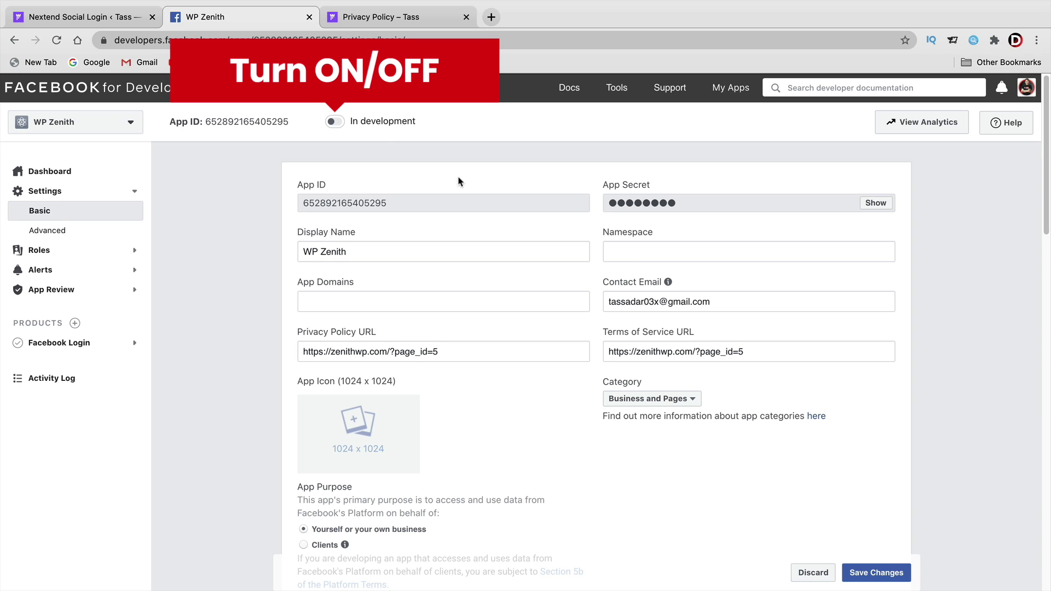
Switch the WP Zenith app from In development to Live, then copy its App ID
{"action": "left_click", "coordinate": [334, 123]}
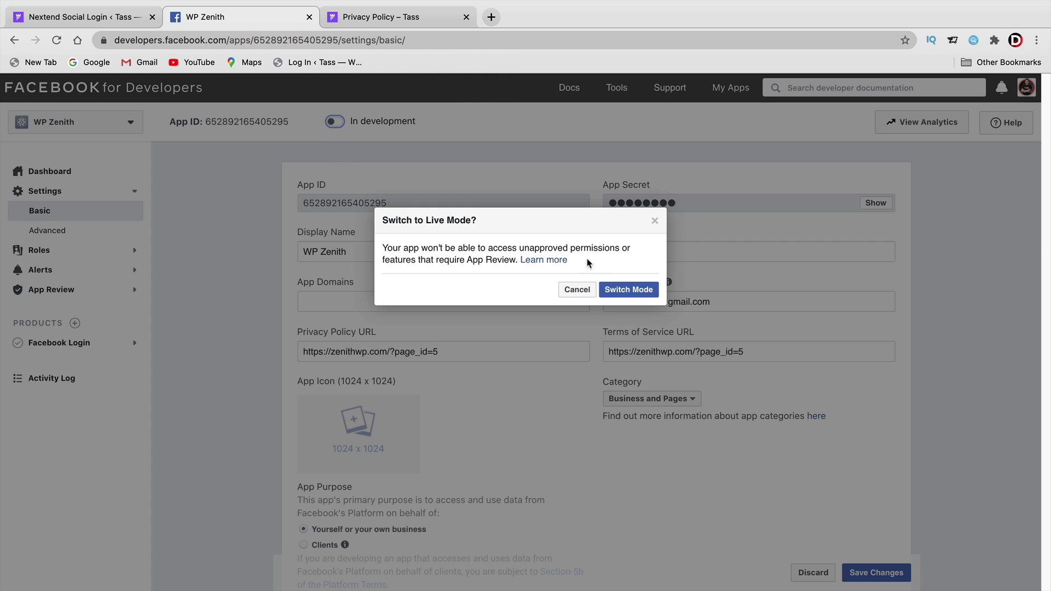
{"action": "left_click", "coordinate": [635, 291]}
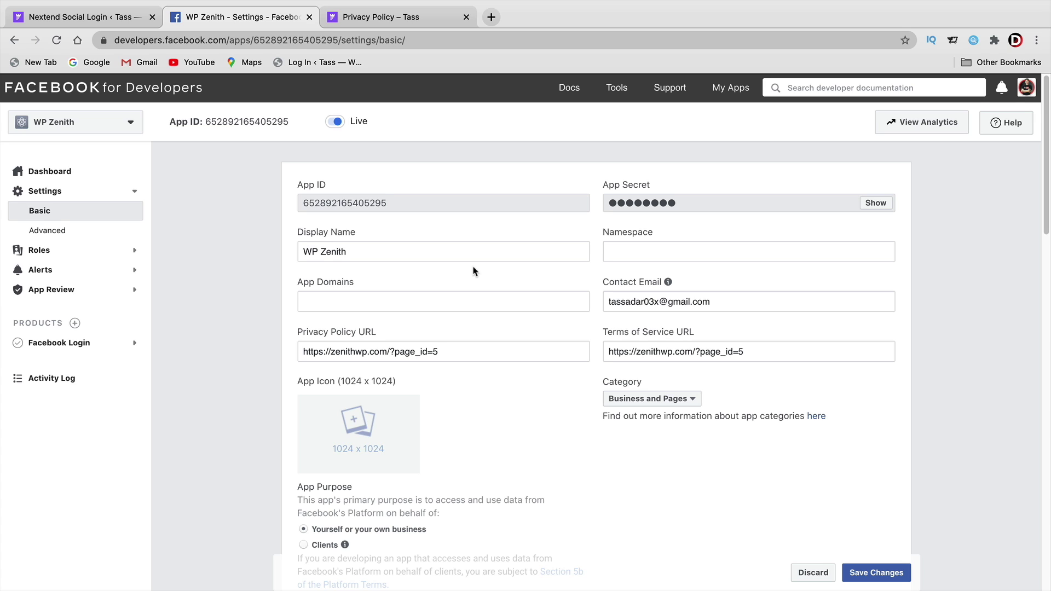
{"action": "double_click", "coordinate": [361, 203]}
{"action": "right_click", "coordinate": [364, 203]}
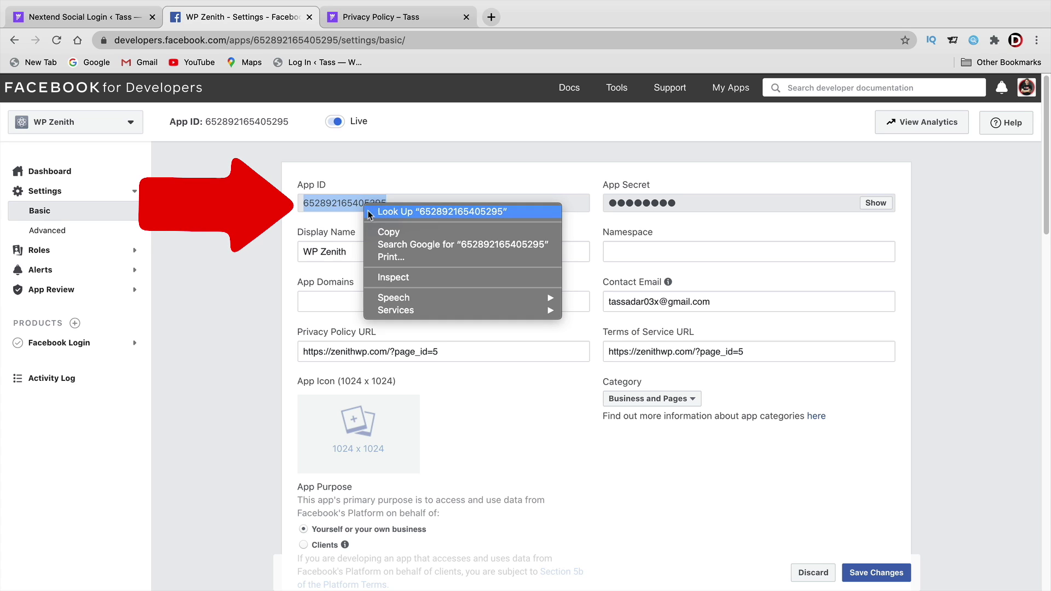
{"action": "left_click", "coordinate": [391, 236]}
Replace the App ID in Nextend's Facebook provider settings with the WP Zenith app's ID
{"action": "left_click", "coordinate": [127, 19]}
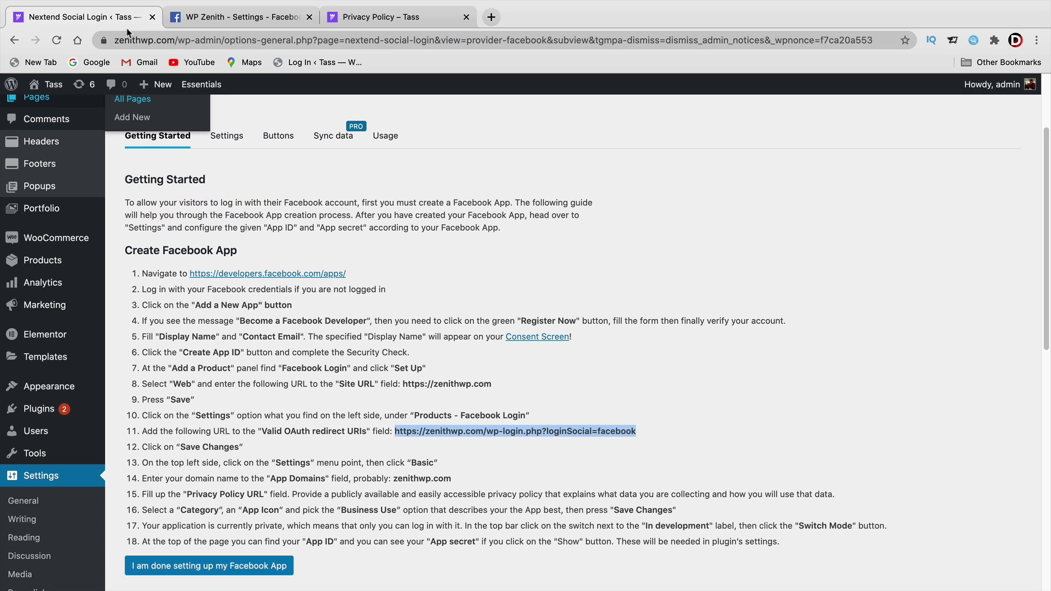
{"action": "scroll", "coordinate": [281, 234], "scroll_direction": "up", "scroll_amount": 5}
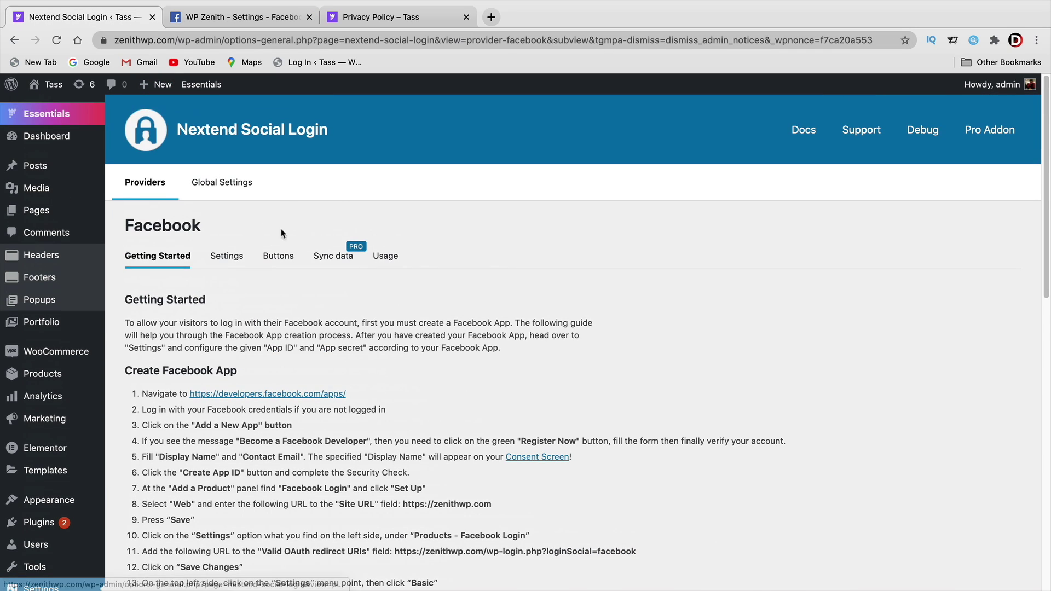
{"action": "left_click", "coordinate": [224, 260]}
{"action": "scroll", "coordinate": [224, 260], "scroll_direction": "down", "scroll_amount": 2}
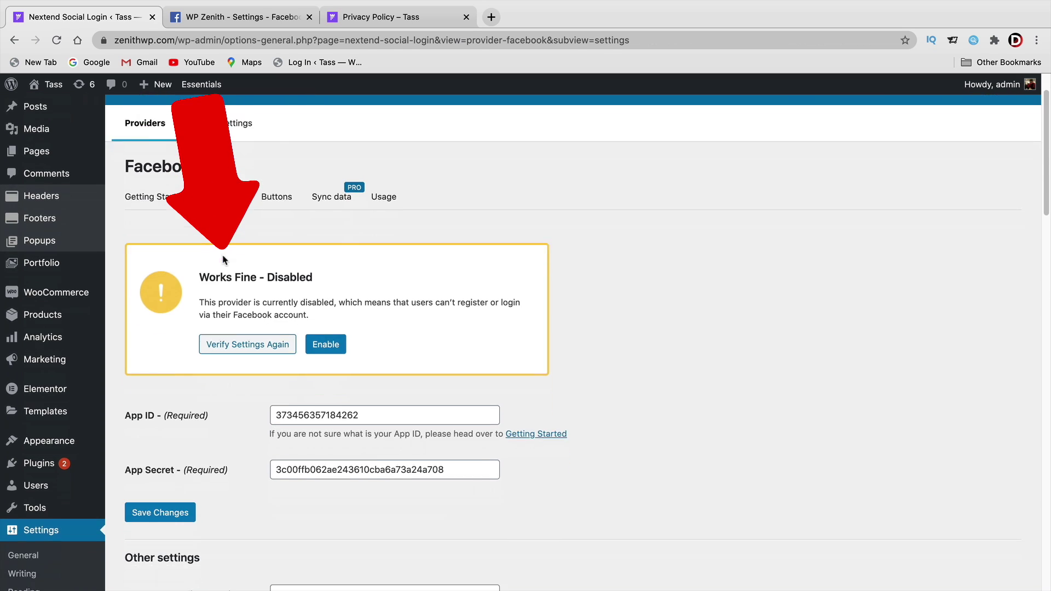
{"action": "scroll", "coordinate": [223, 260], "scroll_direction": "down", "scroll_amount": 2}
{"action": "double_click", "coordinate": [299, 340]}
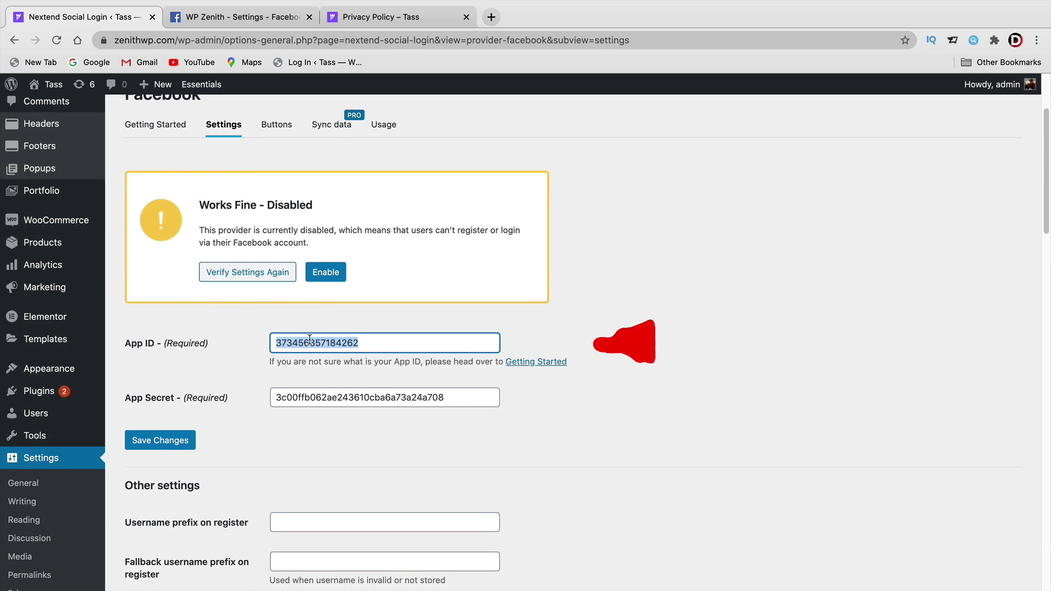
{"action": "right_click", "coordinate": [345, 342]}
{"action": "left_click", "coordinate": [352, 429]}
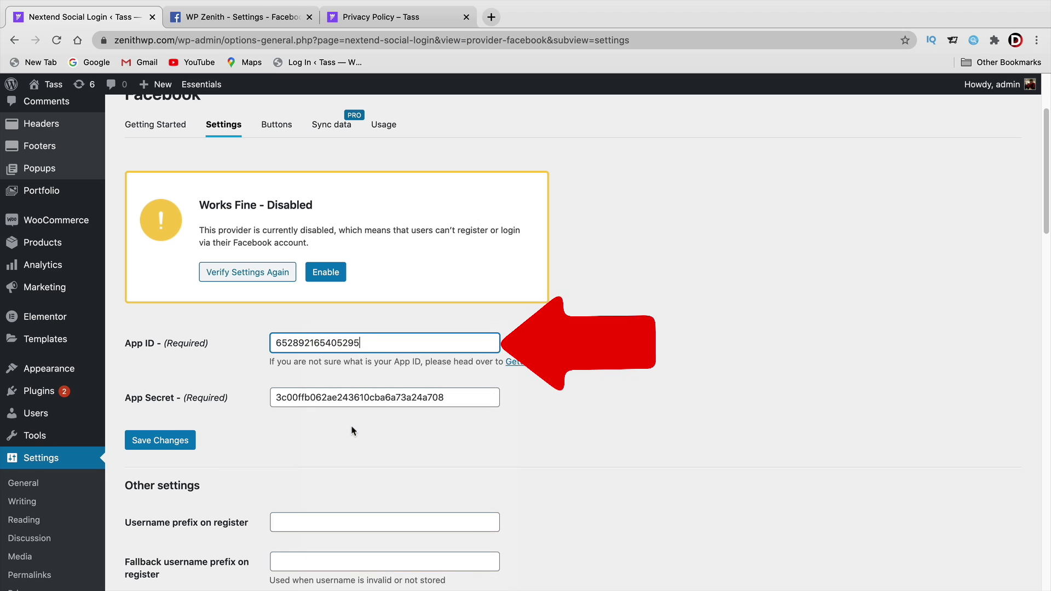
{"action": "left_click", "coordinate": [241, 21]}
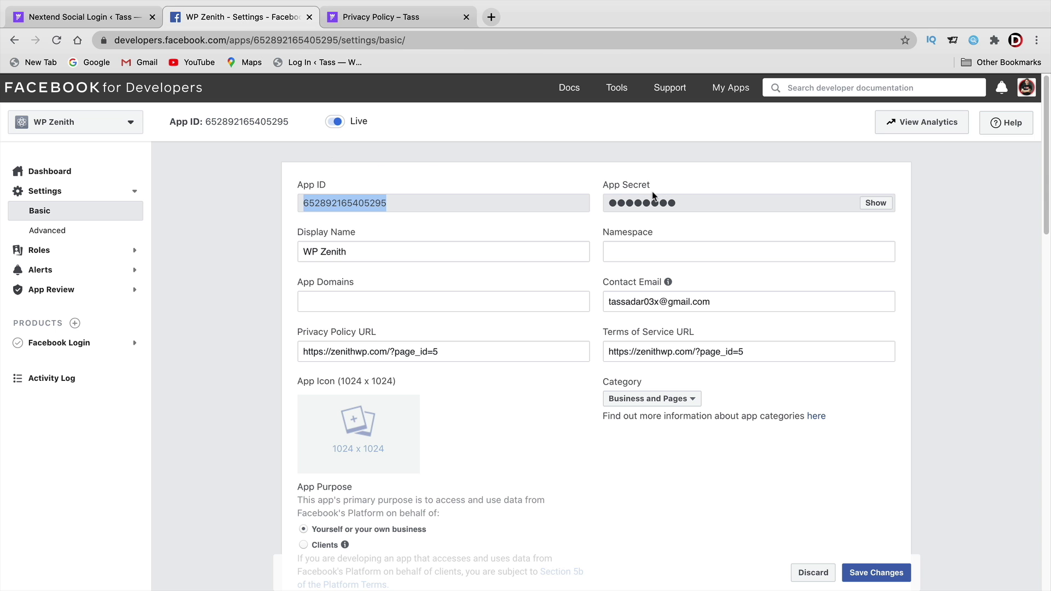
Reveal the WP Zenith App Secret by confirming the password, and copy it
{"action": "left_click", "coordinate": [876, 203]}
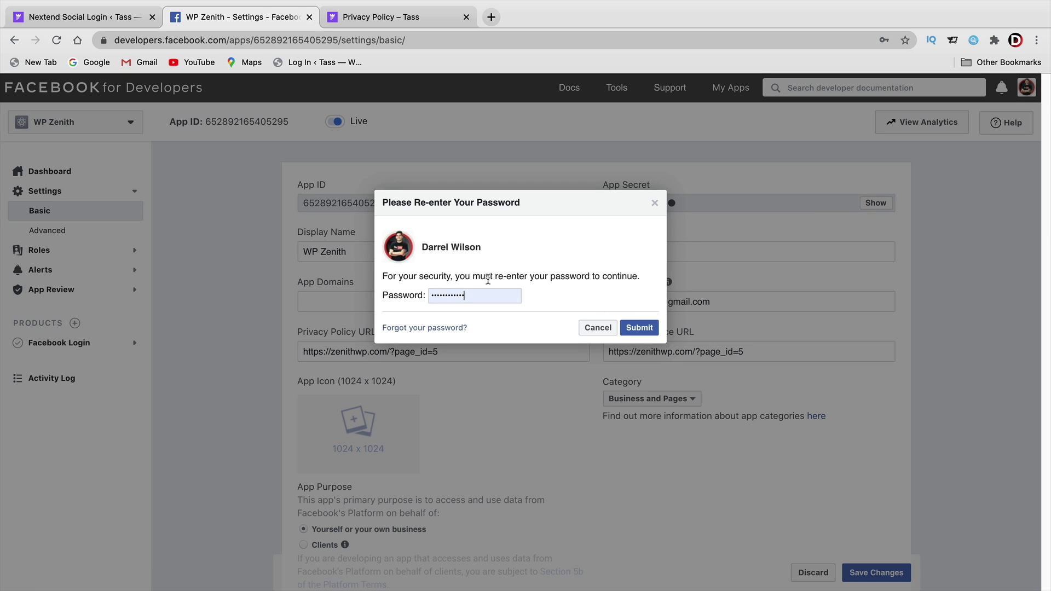
{"action": "left_click", "coordinate": [649, 331]}
{"action": "double_click", "coordinate": [762, 203]}
{"action": "right_click", "coordinate": [764, 204]}
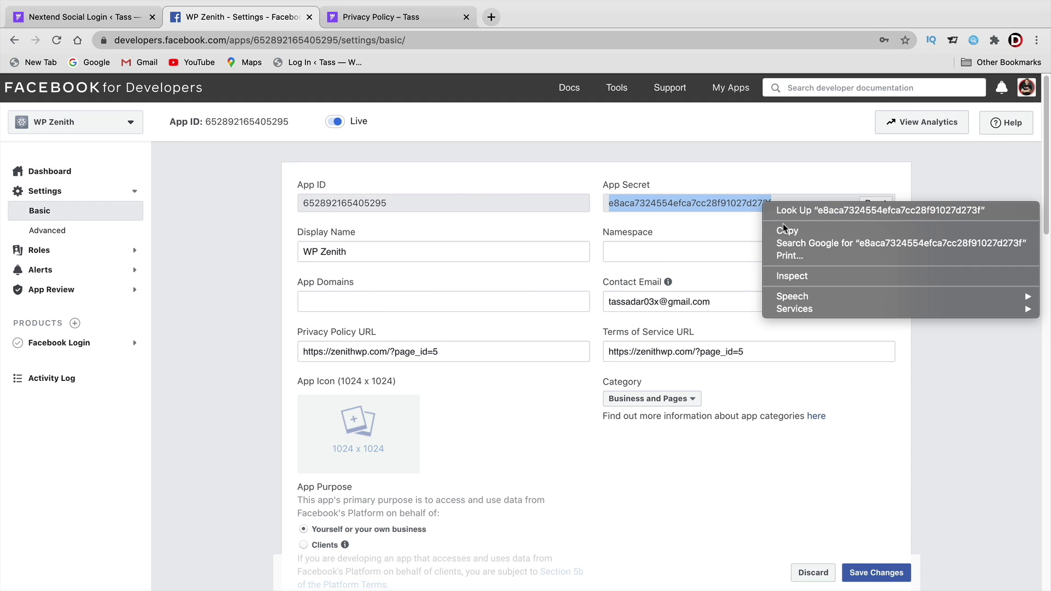
{"action": "left_click", "coordinate": [791, 231]}
Paste the copied secret into Nextend's Facebook App Secret field and save the changes
{"action": "left_click", "coordinate": [136, 18]}
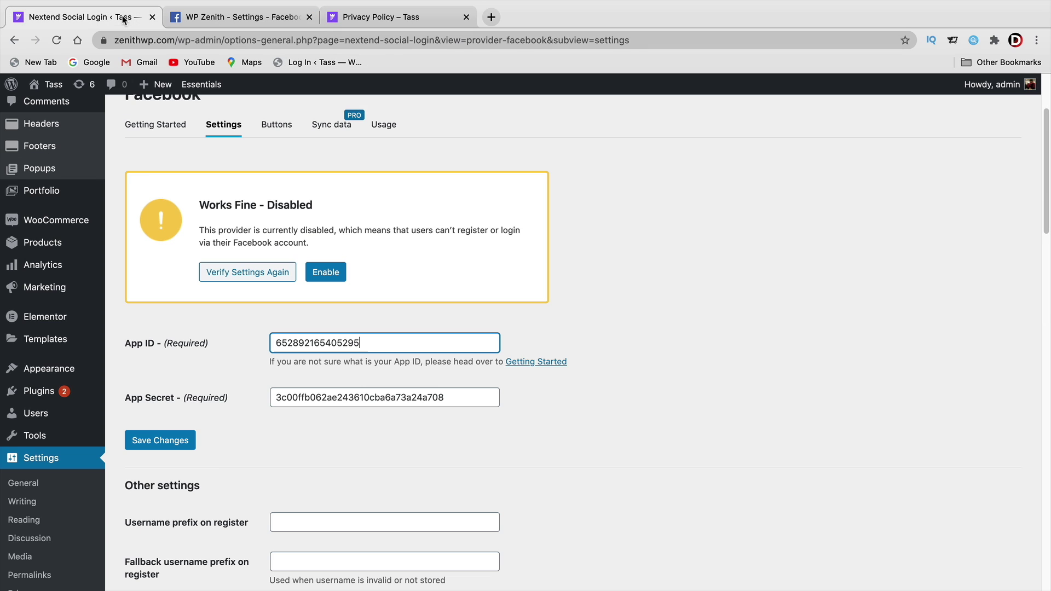
{"action": "double_click", "coordinate": [356, 397]}
{"action": "right_click", "coordinate": [357, 395]}
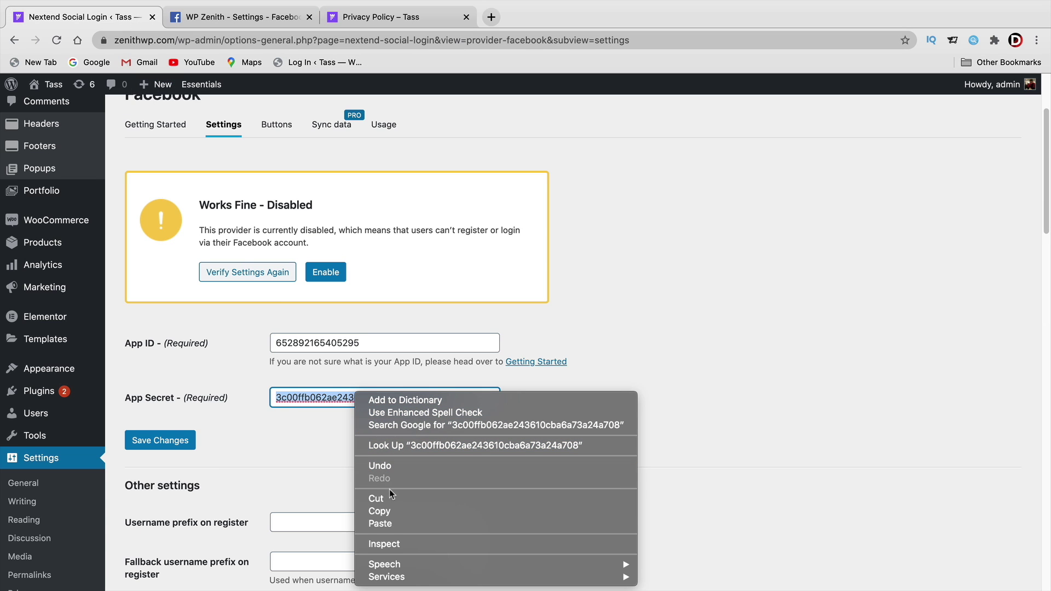
{"action": "left_click", "coordinate": [395, 523]}
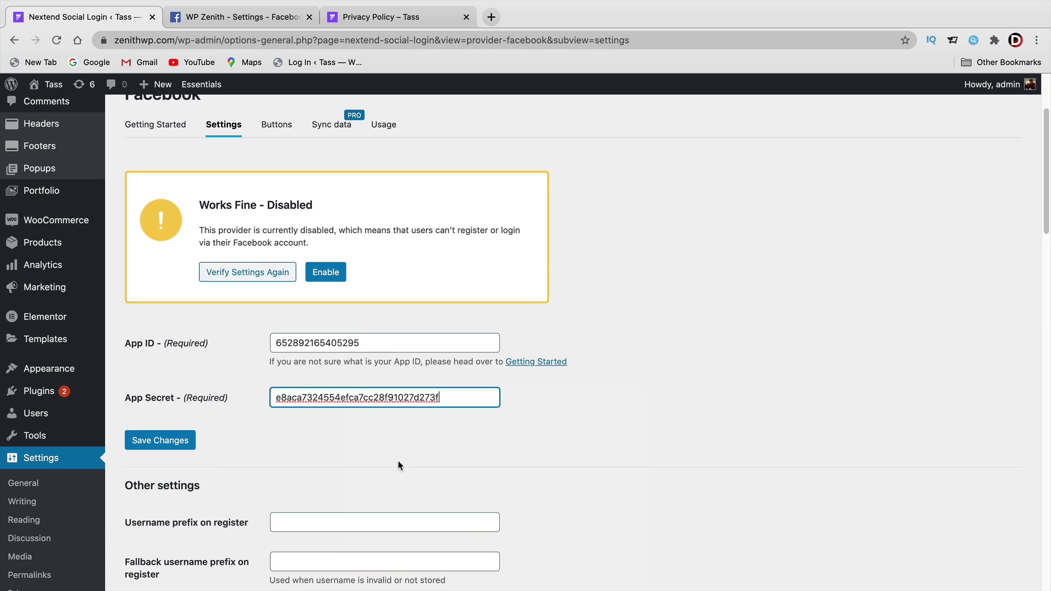
{"action": "left_click", "coordinate": [185, 442]}
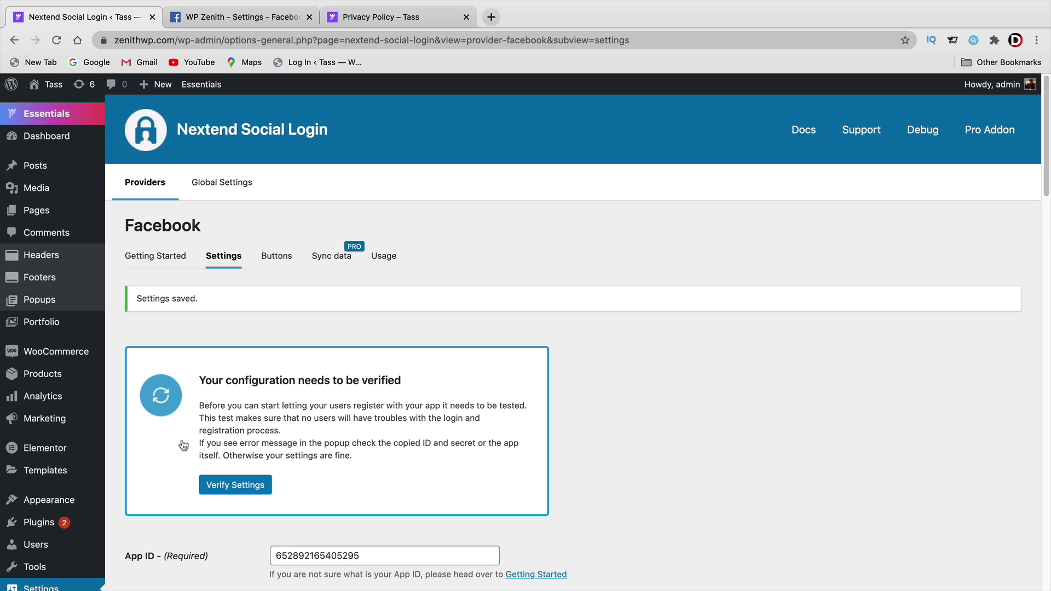
{"action": "scroll", "coordinate": [321, 398], "scroll_direction": "down", "scroll_amount": 5}
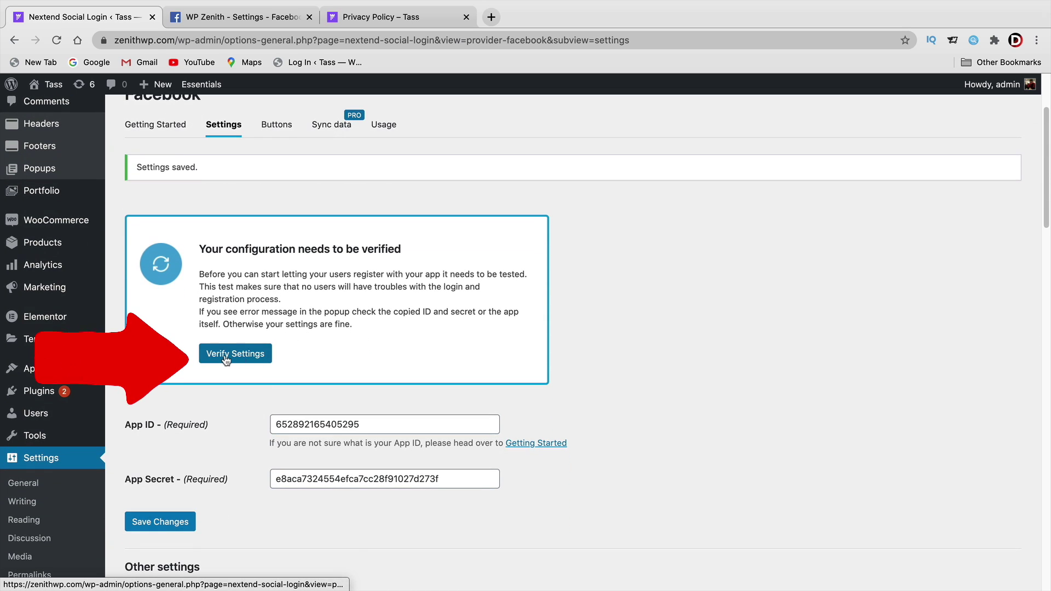
Run the Facebook configuration test and approve the WP Zenith login, yielding 'The test was successful'
{"action": "left_click", "coordinate": [249, 355]}
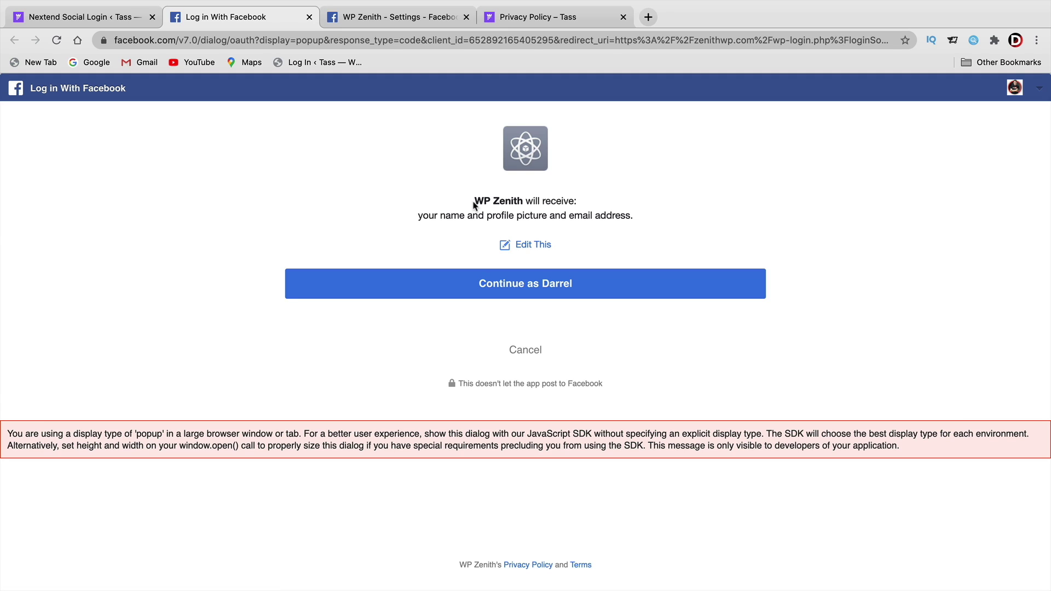
{"action": "left_click_drag", "start_coordinate": [474, 204], "coordinate": [585, 210]}
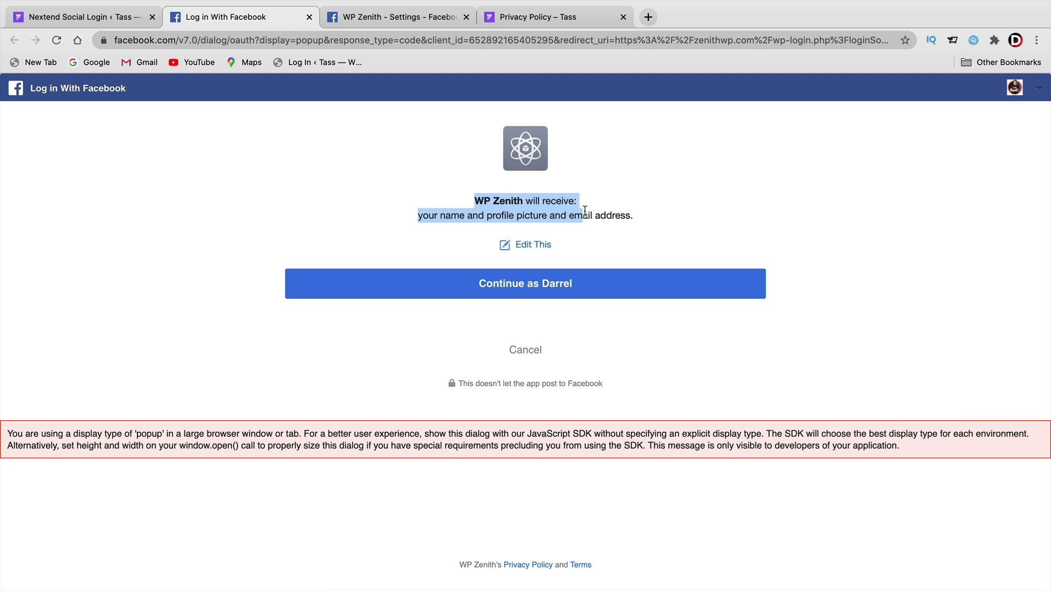
{"action": "left_click", "coordinate": [542, 213]}
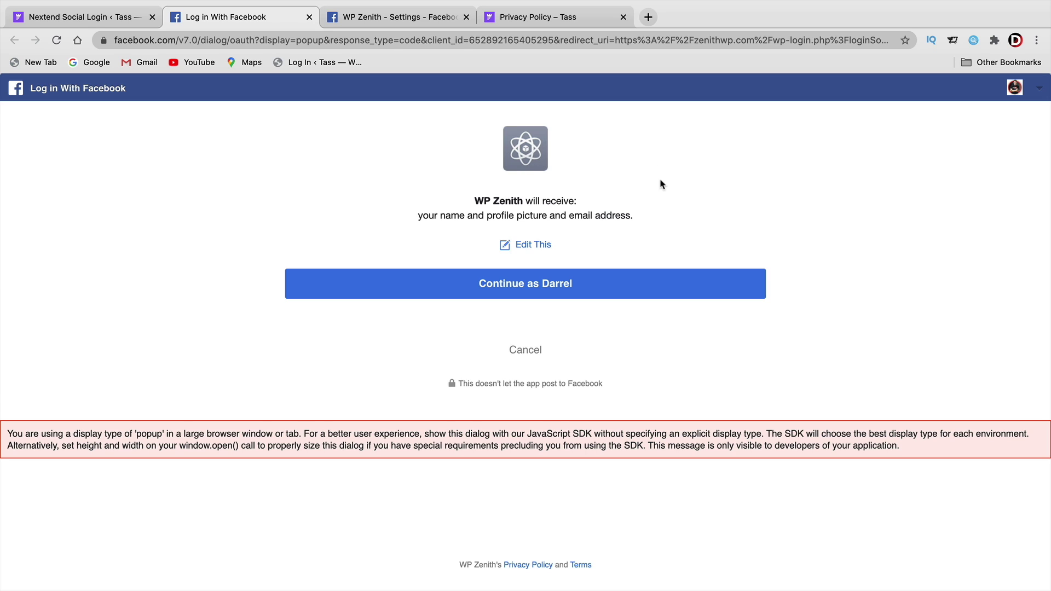
{"action": "left_click", "coordinate": [530, 289]}
{"action": "left_click_drag", "start_coordinate": [291, 218], "coordinate": [152, 205]}
{"action": "left_click", "coordinate": [278, 244]}
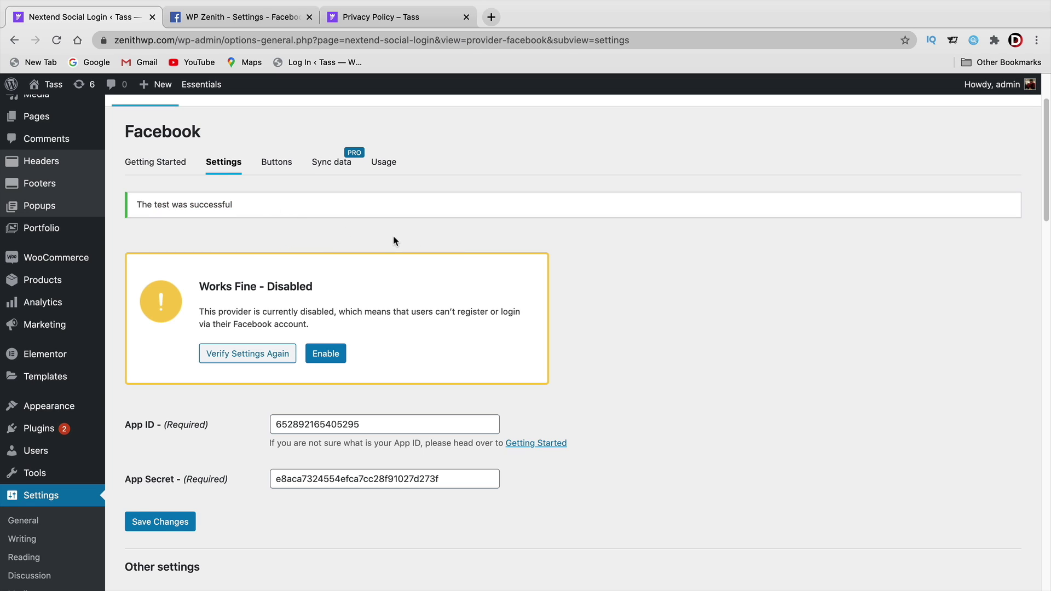
Enable the Facebook provider so it shows Works Fine - Enabled
{"action": "left_click", "coordinate": [324, 358]}
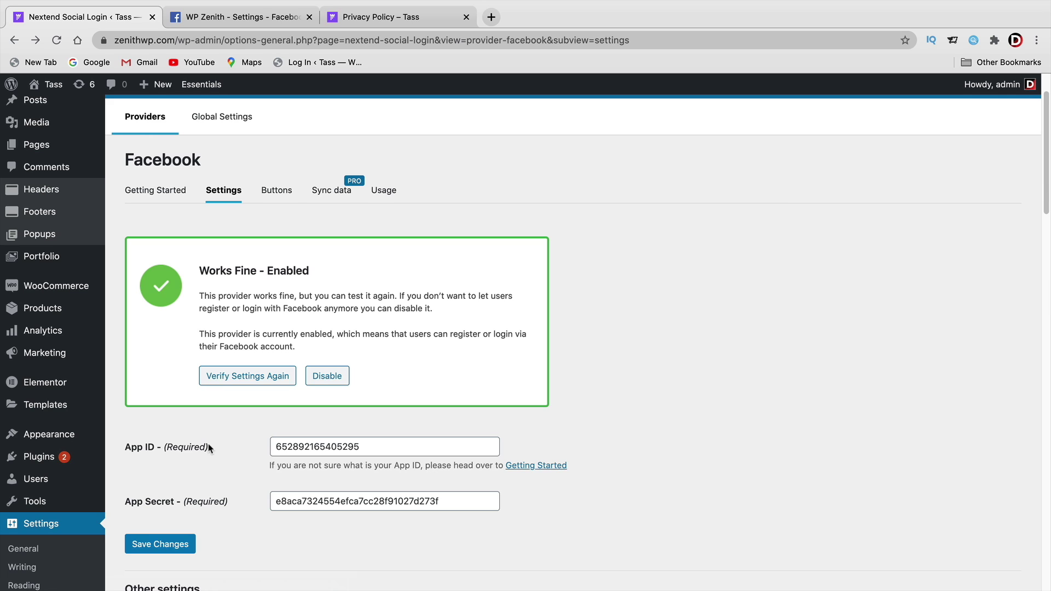
{"action": "scroll", "coordinate": [137, 438], "scroll_direction": "down", "scroll_amount": 2}
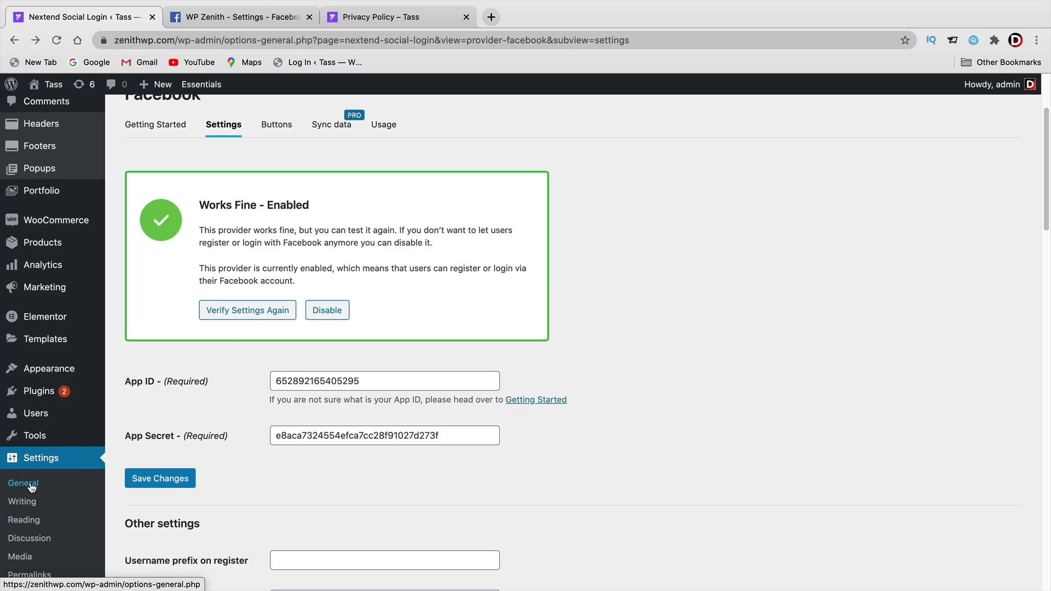
Save the WordPress General Settings with 'Anyone can register' checked
{"action": "left_click", "coordinate": [31, 485]}
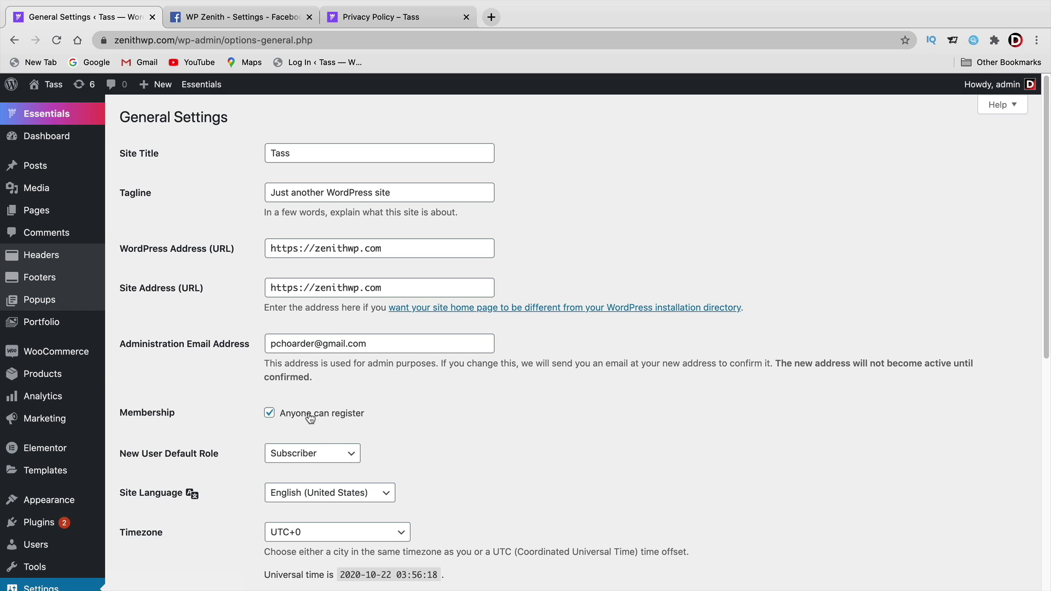
{"action": "scroll", "coordinate": [309, 418], "scroll_direction": "down", "scroll_amount": 10}
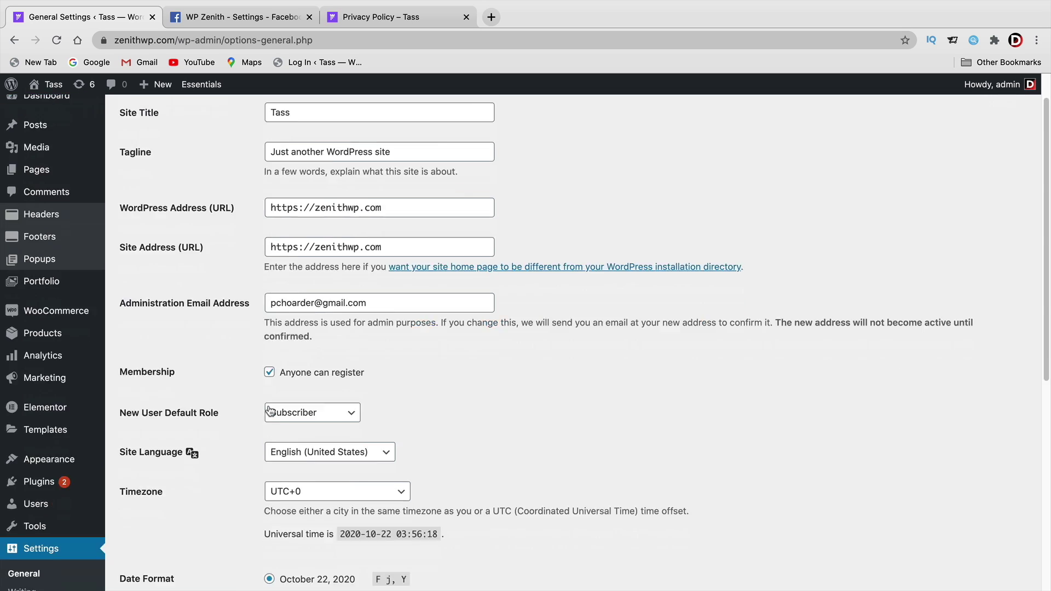
{"action": "left_click", "coordinate": [169, 523]}
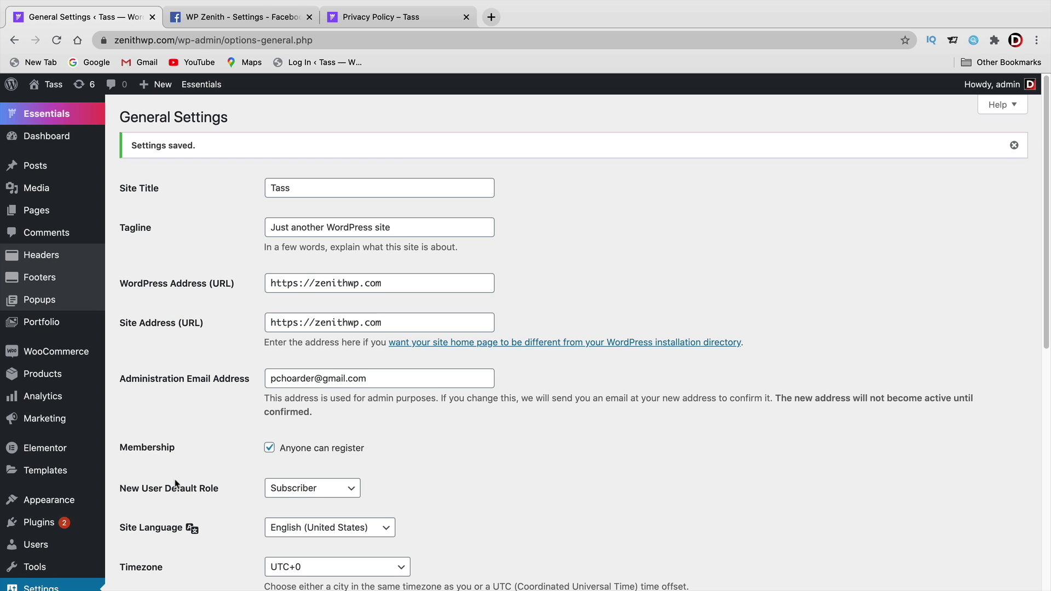
Go to the Nextend Social Login Providers overview, listing Facebook Enabled and Google Disabled
{"action": "mouse_move", "coordinate": [76, 432]}
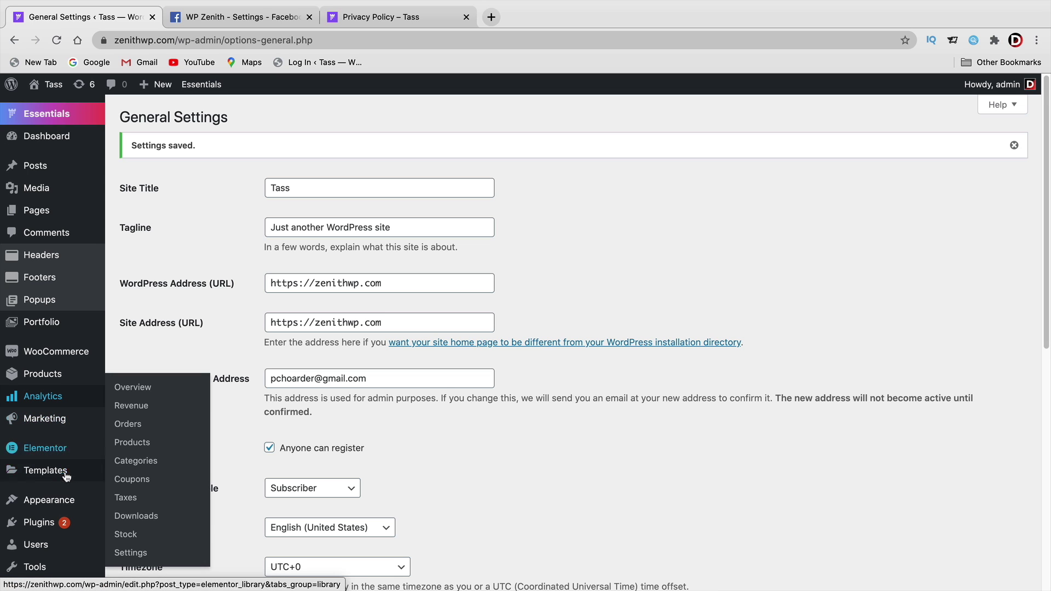
{"action": "mouse_move", "coordinate": [67, 501]}
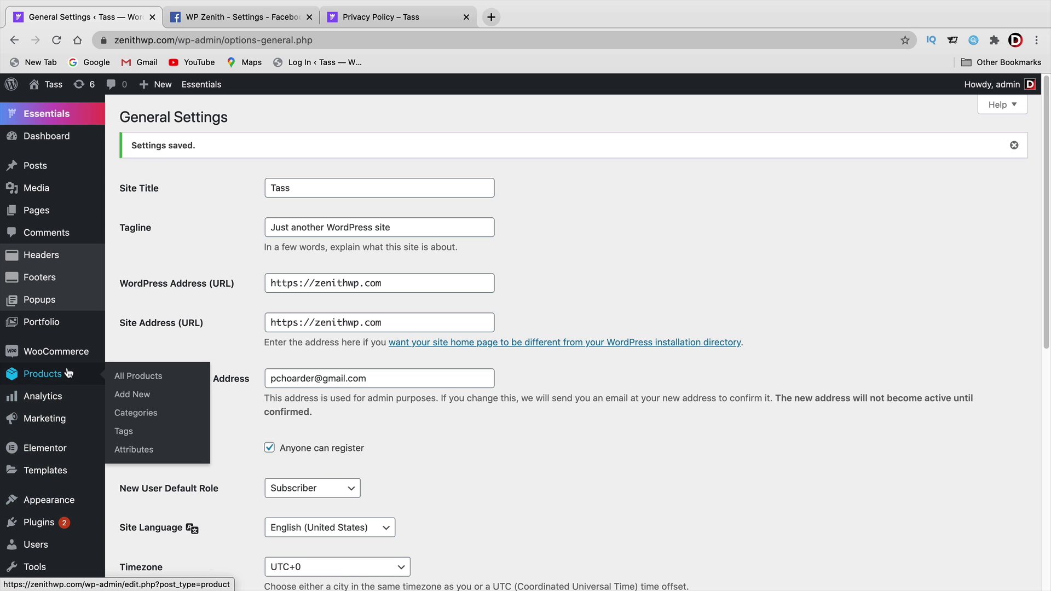
{"action": "scroll", "coordinate": [68, 371], "scroll_direction": "down", "scroll_amount": 3}
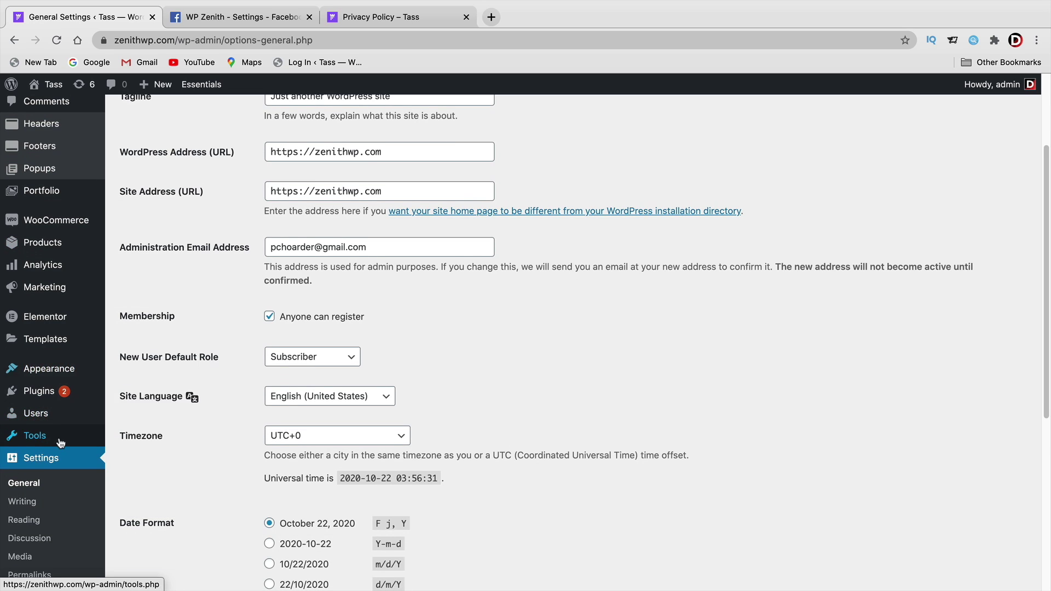
{"action": "scroll", "coordinate": [41, 509], "scroll_direction": "down", "scroll_amount": 3}
{"action": "left_click", "coordinate": [45, 552]}
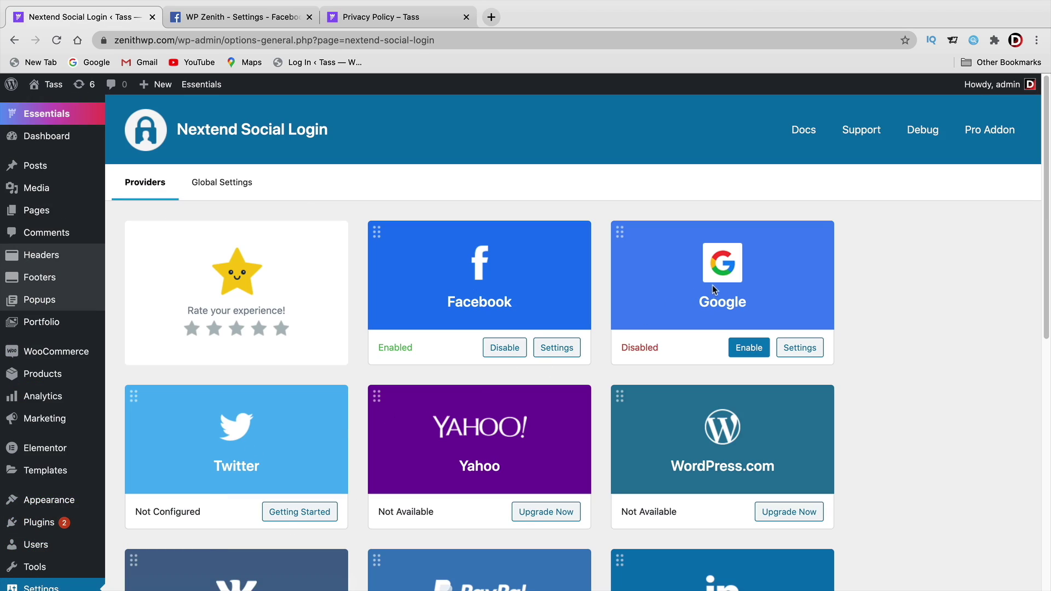
Open the Getting Started guide for Nextend's Google provider and follow its console.developers.google.com/apis link
{"action": "left_click", "coordinate": [809, 349]}
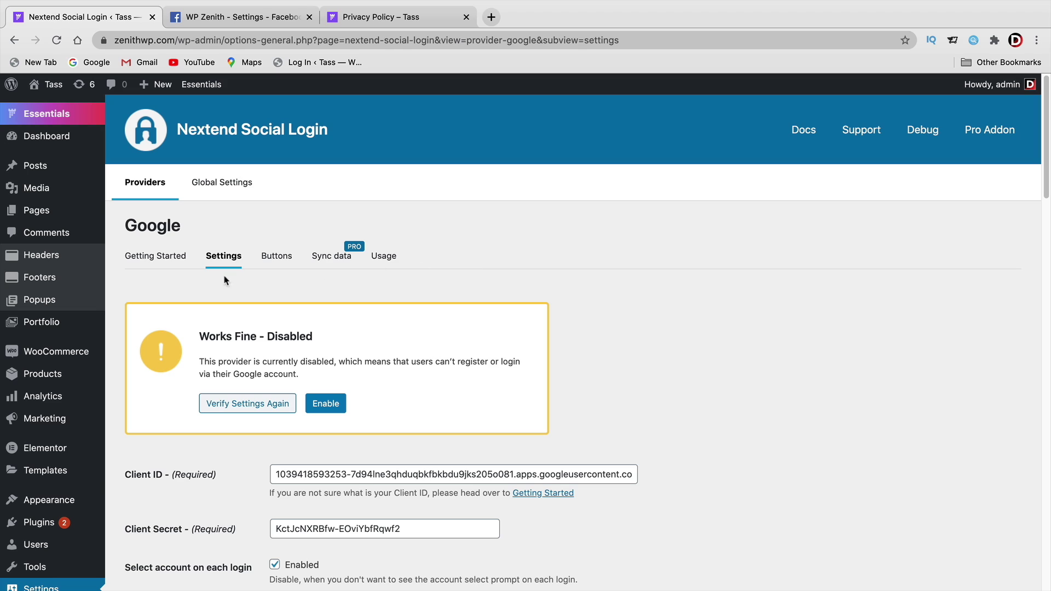
{"action": "left_click", "coordinate": [158, 260]}
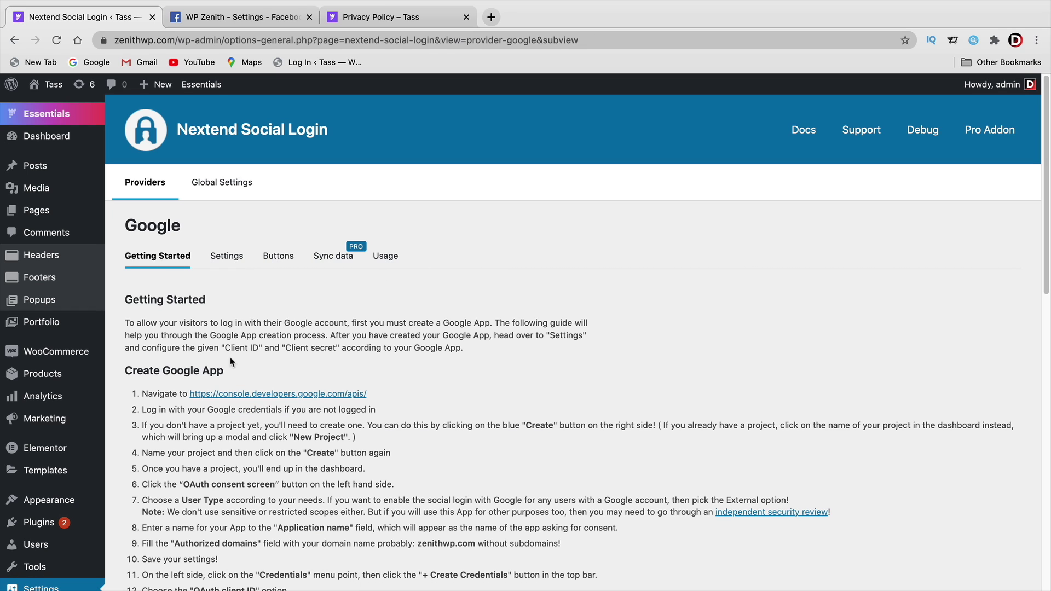
{"action": "left_click", "coordinate": [276, 395]}
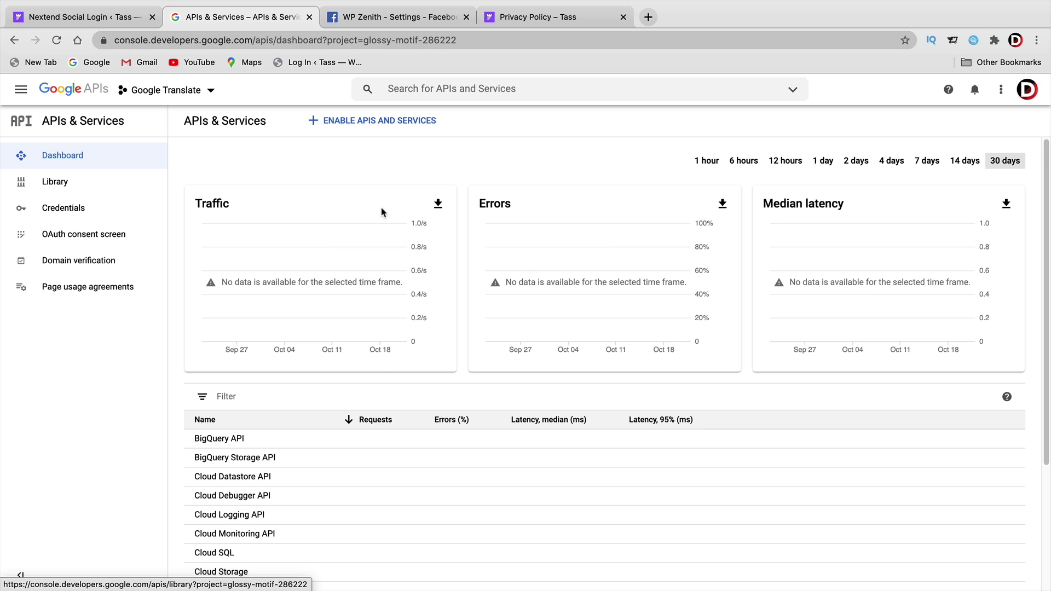
Go to the Google Translate project's Credentials page and start creating new credentials
{"action": "left_click", "coordinate": [96, 185]}
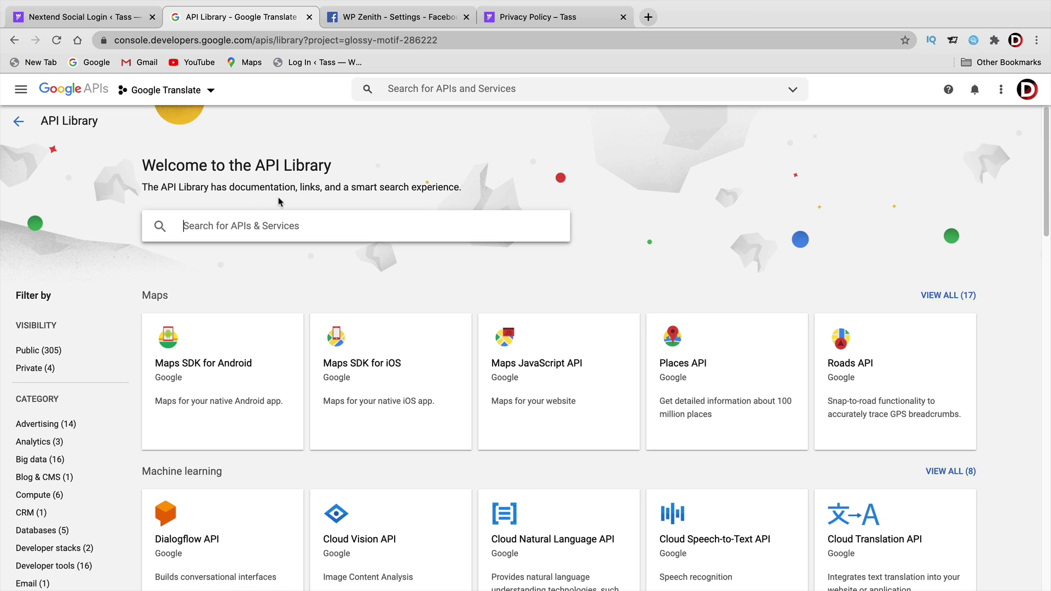
{"action": "left_click", "coordinate": [18, 122]}
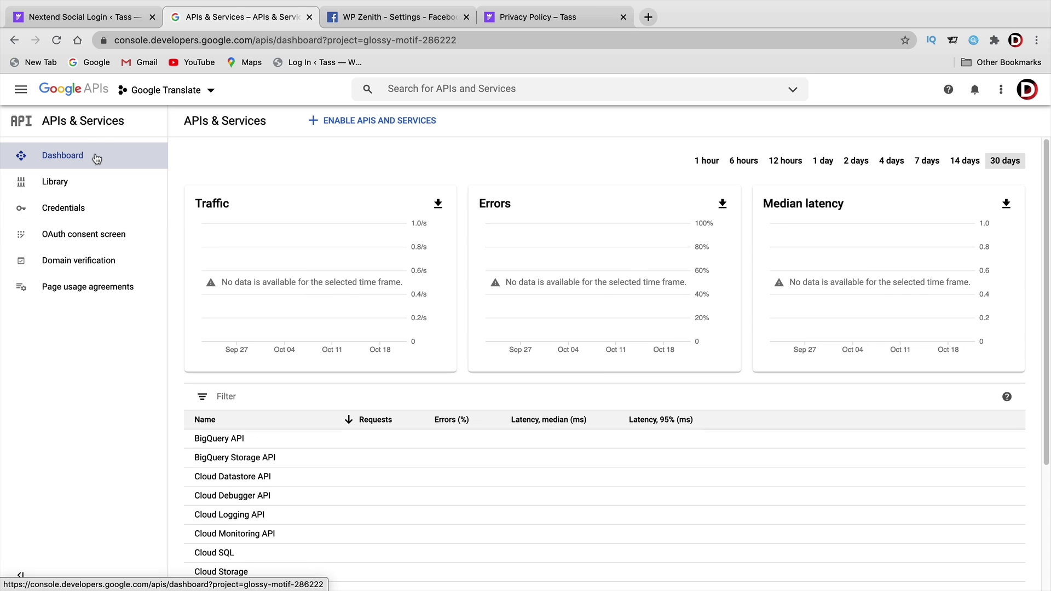
{"action": "left_click", "coordinate": [75, 208]}
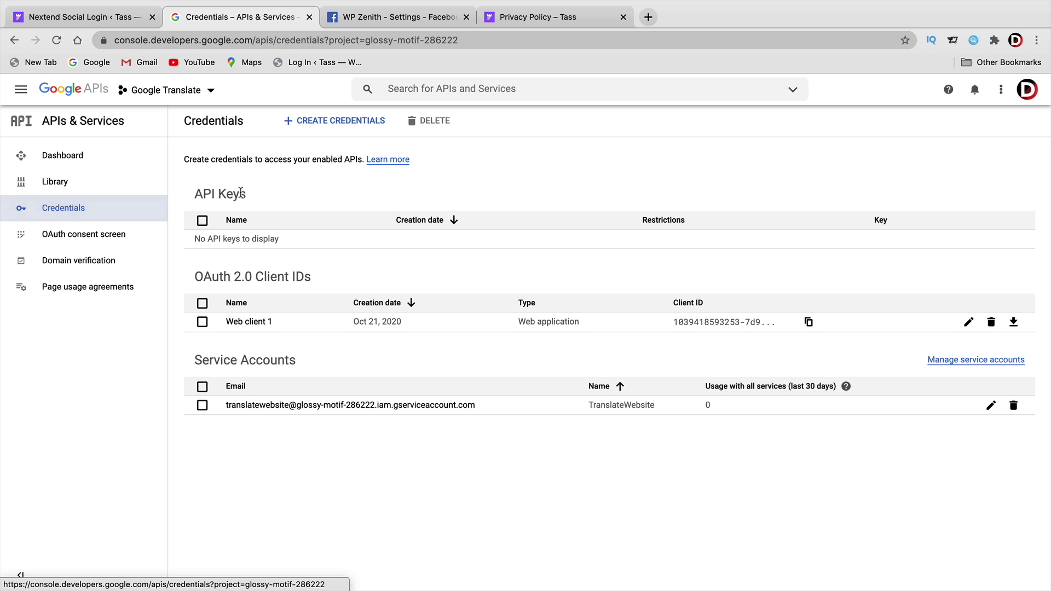
{"action": "left_click", "coordinate": [329, 124]}
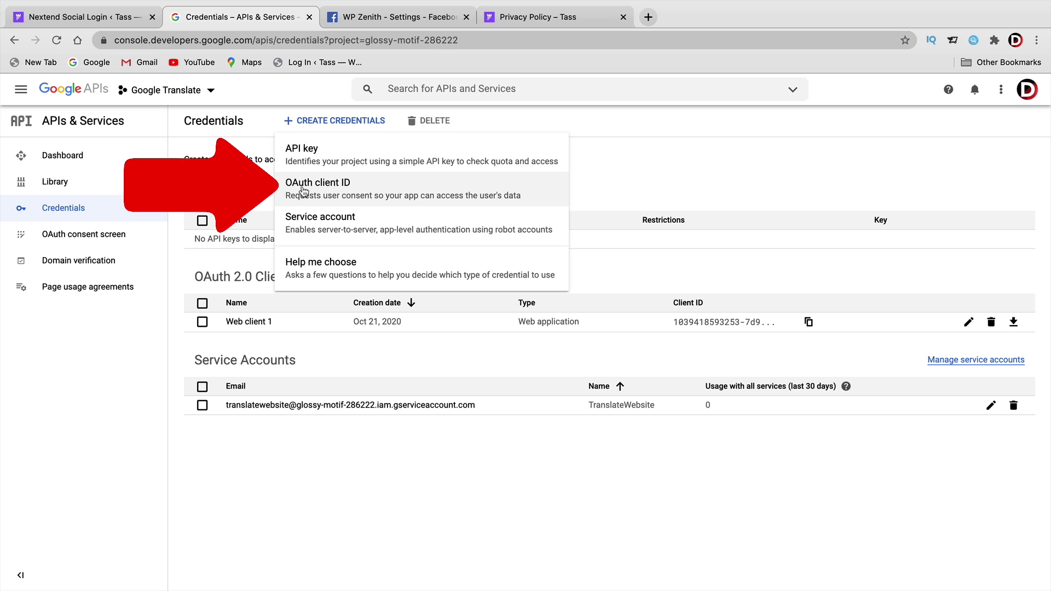
Start a Web application OAuth client ID and name it 'Wp Zenith Website'
{"action": "left_click", "coordinate": [320, 189]}
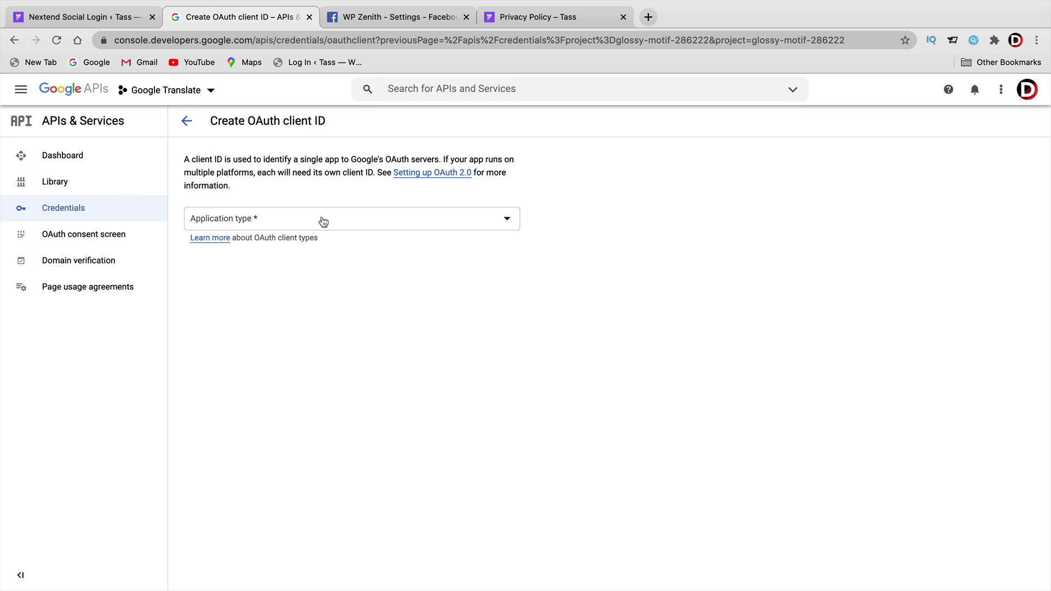
{"action": "left_click", "coordinate": [324, 221]}
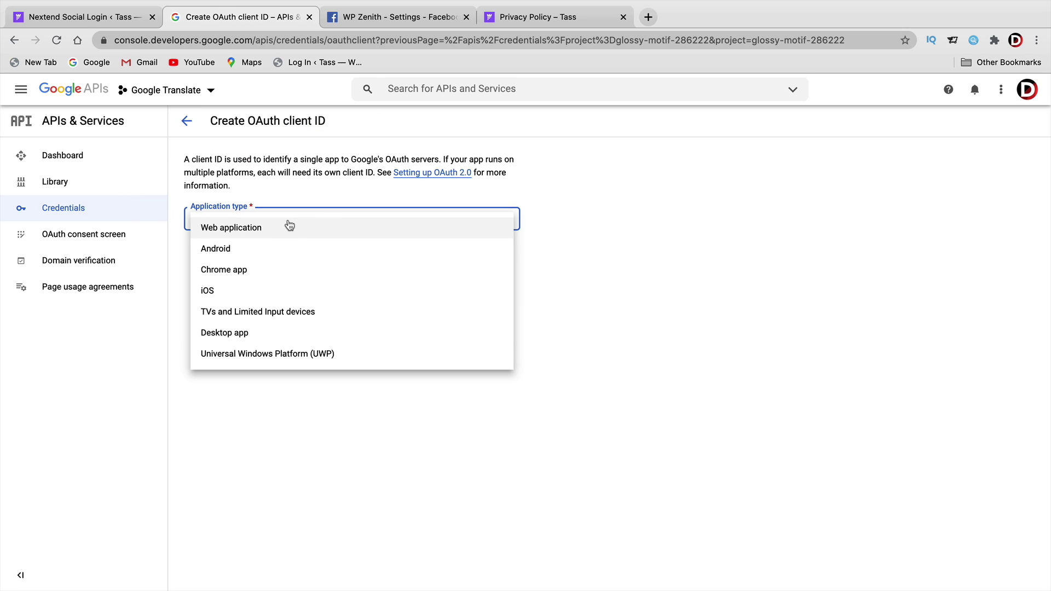
{"action": "left_click", "coordinate": [239, 230]}
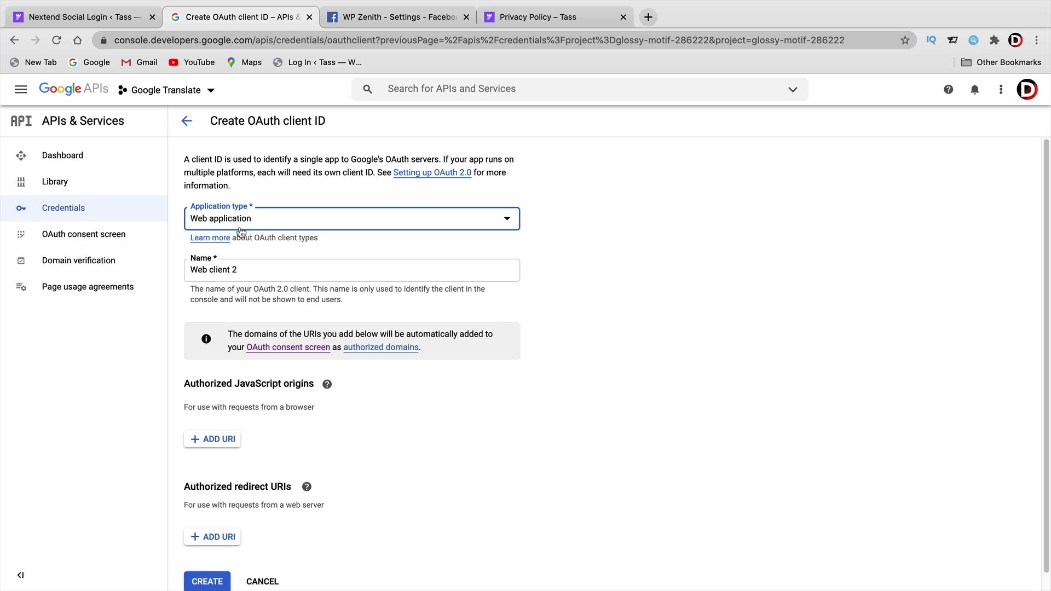
{"action": "triple_click", "coordinate": [264, 271]}
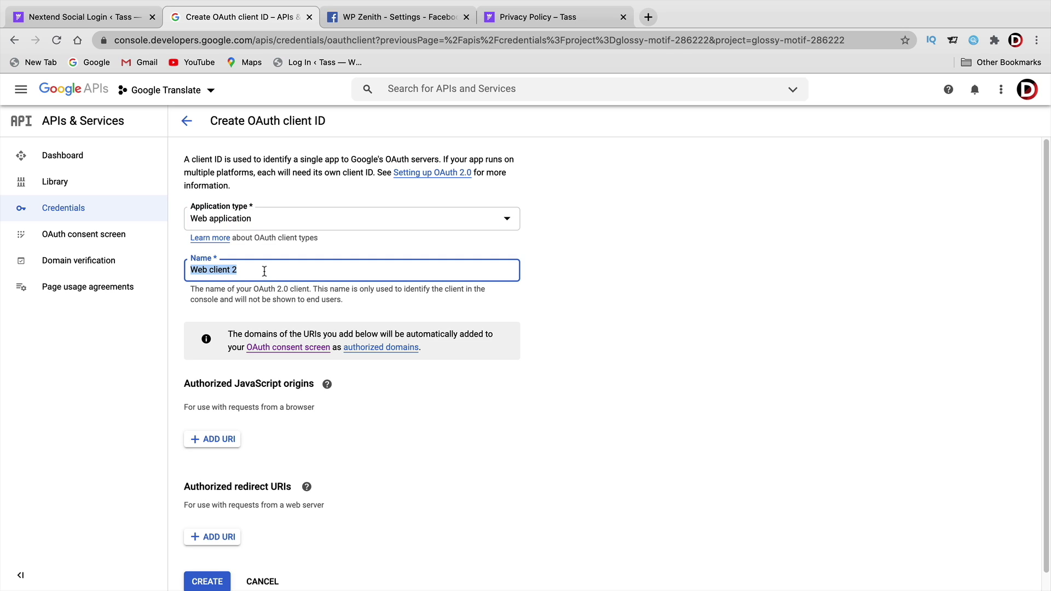
{"action": "type", "text": "Wp Zenith Website"}
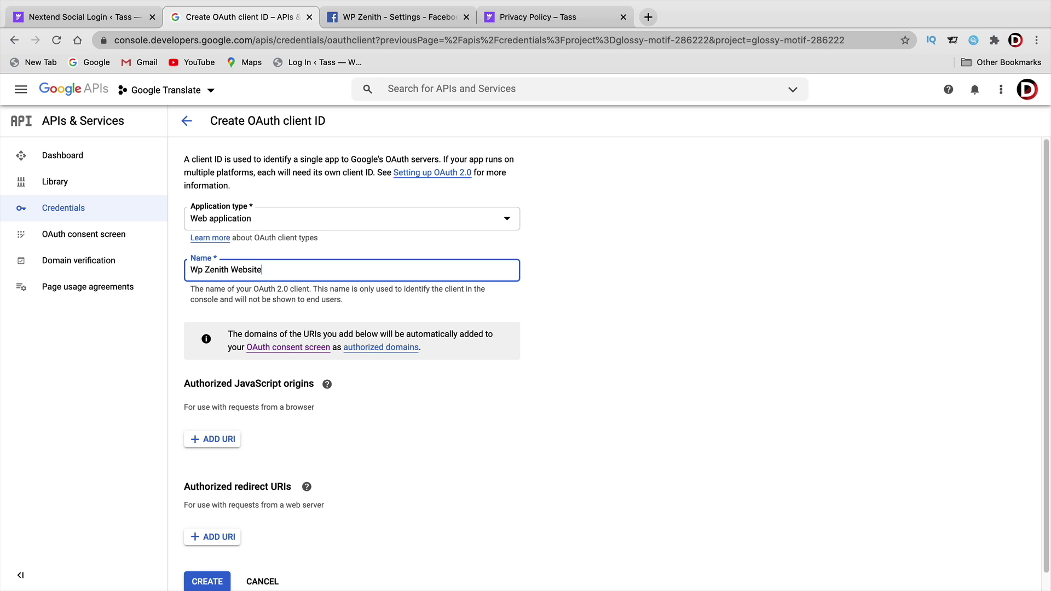
Add an empty Authorized redirect URI entry, then return to the Nextend setup guide
{"action": "scroll", "coordinate": [251, 306], "scroll_direction": "down", "scroll_amount": 1}
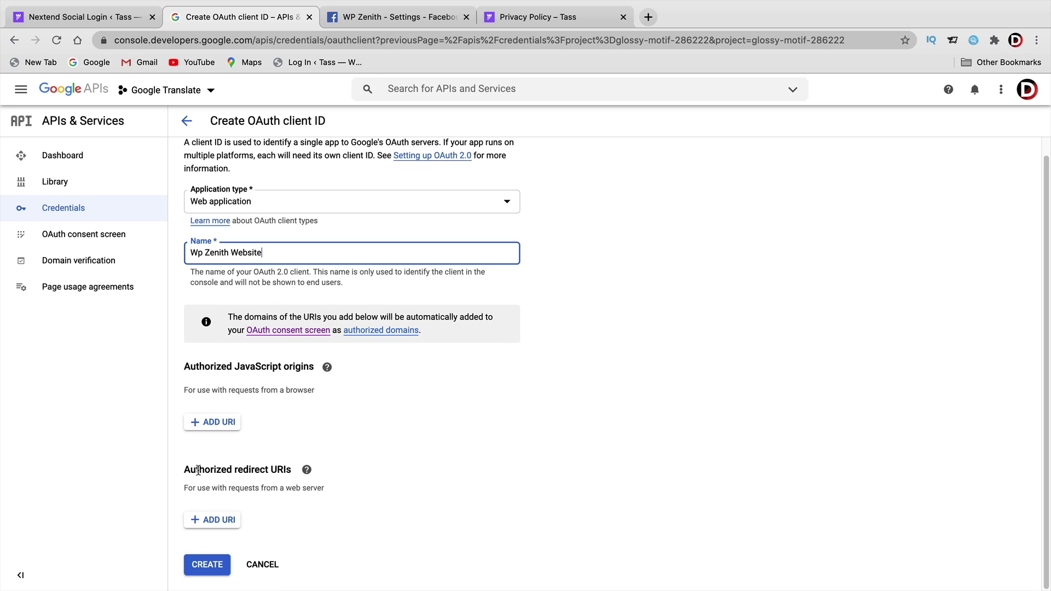
{"action": "left_click_drag", "start_coordinate": [184, 470], "coordinate": [290, 469]}
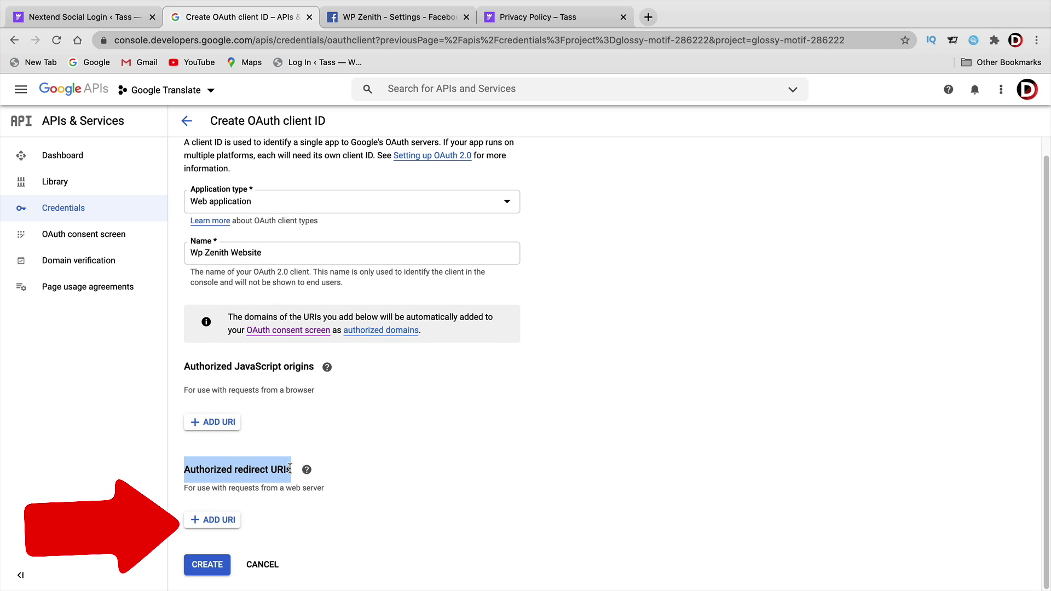
{"action": "left_click", "coordinate": [213, 523]}
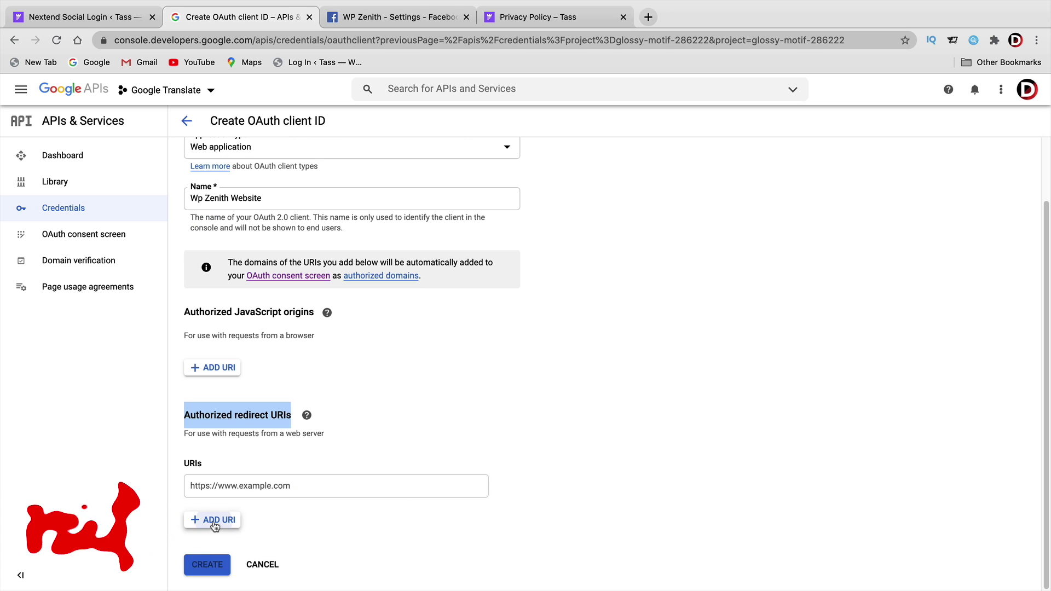
{"action": "left_click", "coordinate": [100, 20]}
{"action": "scroll", "coordinate": [270, 328], "scroll_direction": "down", "scroll_amount": 4}
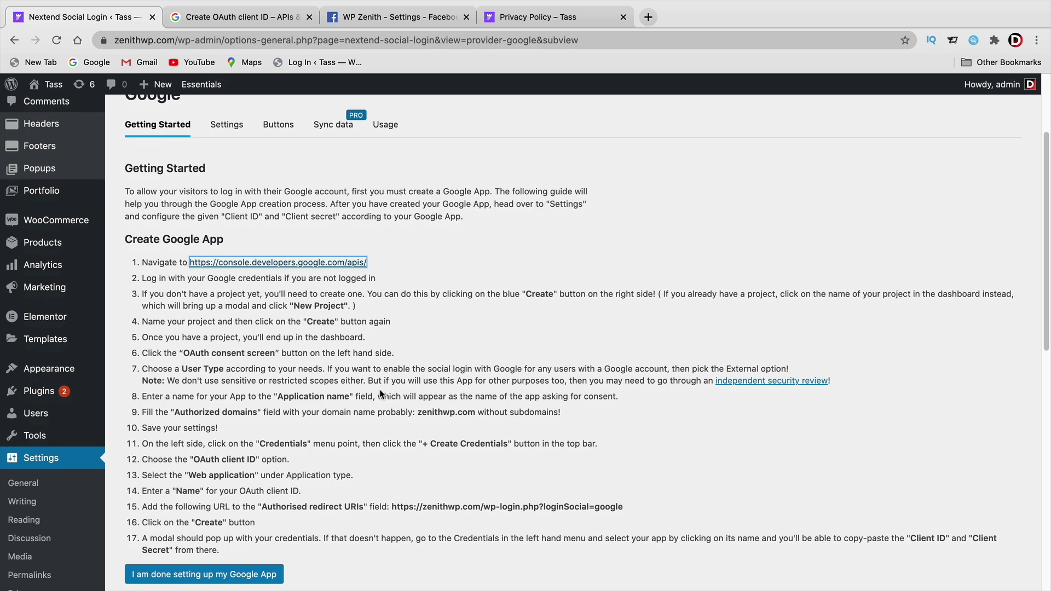
Copy step 15's Google redirect URL and prepare to paste it into the empty redirect URI field
{"action": "left_click_drag", "start_coordinate": [392, 506], "coordinate": [627, 510]}
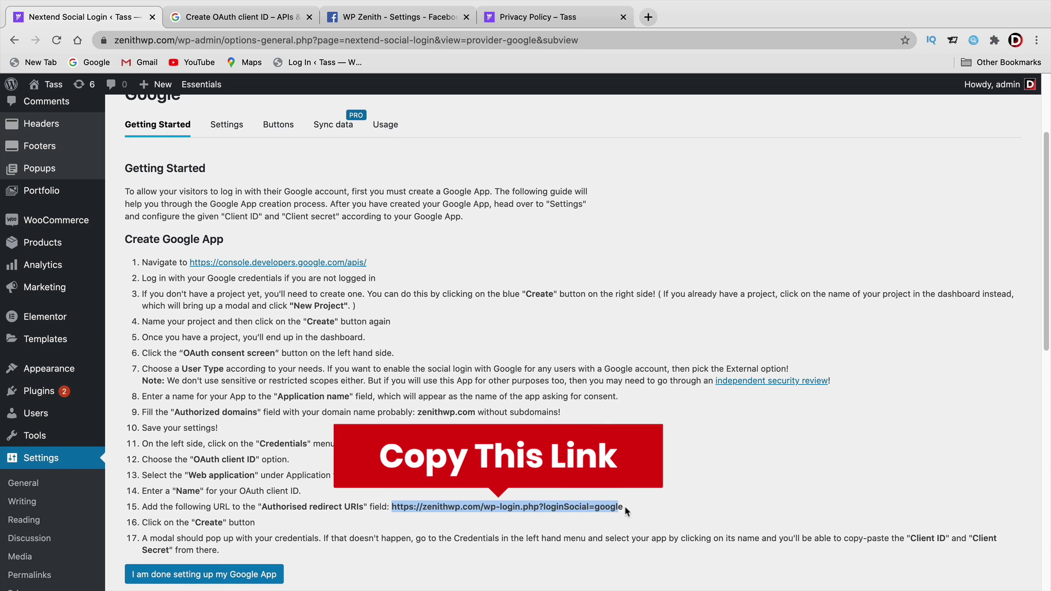
{"action": "right_click", "coordinate": [513, 507]}
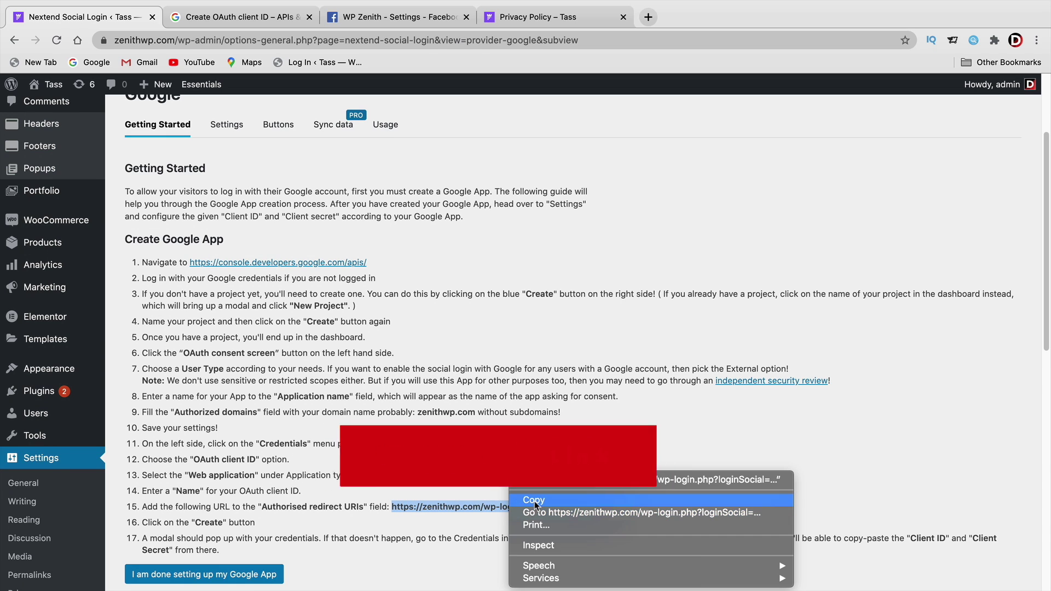
{"action": "left_click", "coordinate": [534, 496]}
{"action": "left_click", "coordinate": [241, 17]}
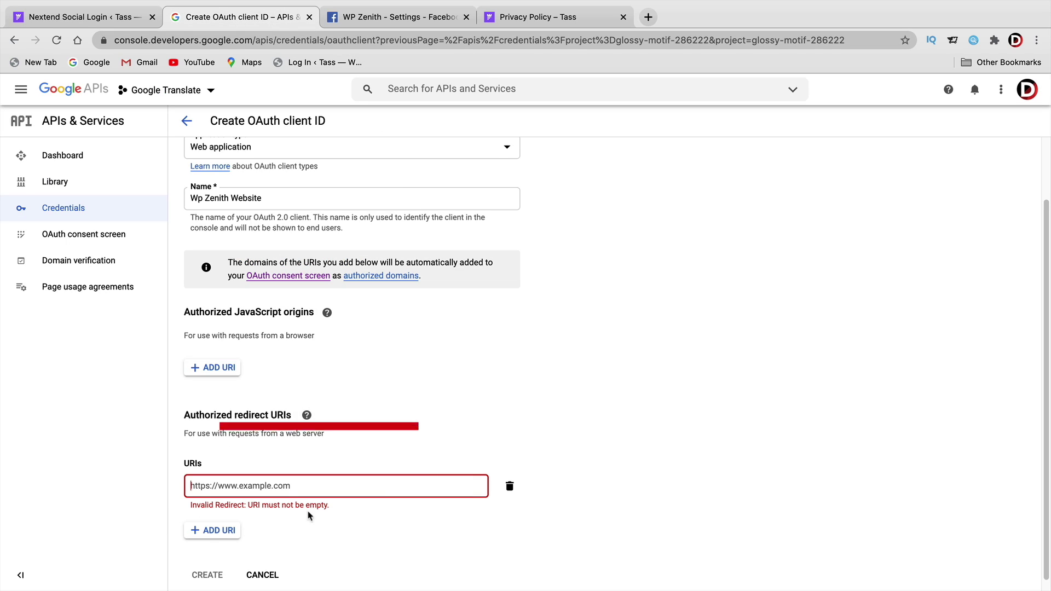
{"action": "left_click", "coordinate": [235, 487]}
{"action": "right_click", "coordinate": [235, 486]}
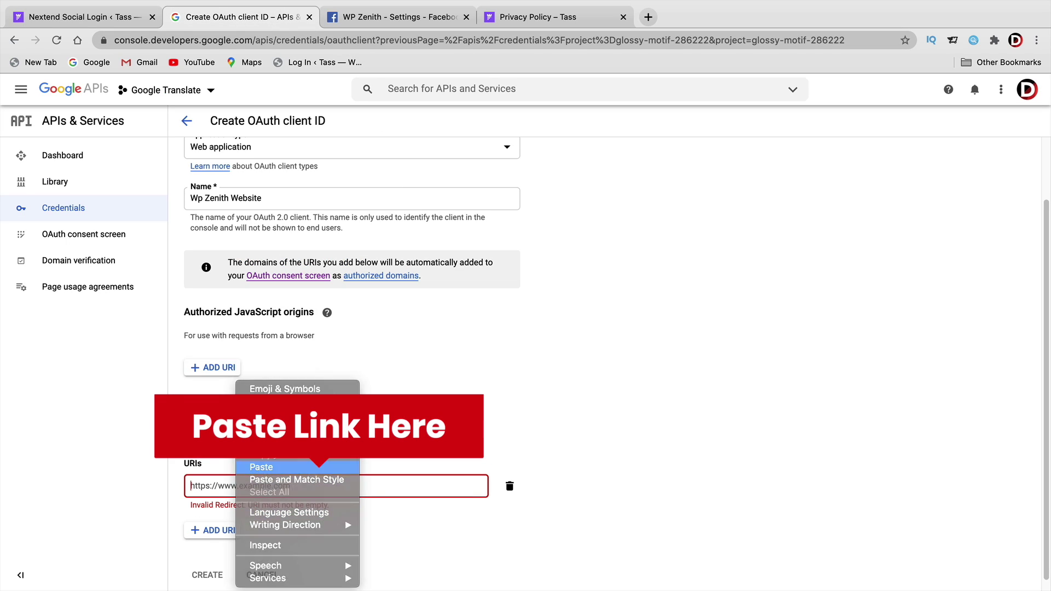
{"action": "left_click", "coordinate": [258, 467]}
{"action": "left_click", "coordinate": [81, 17]}
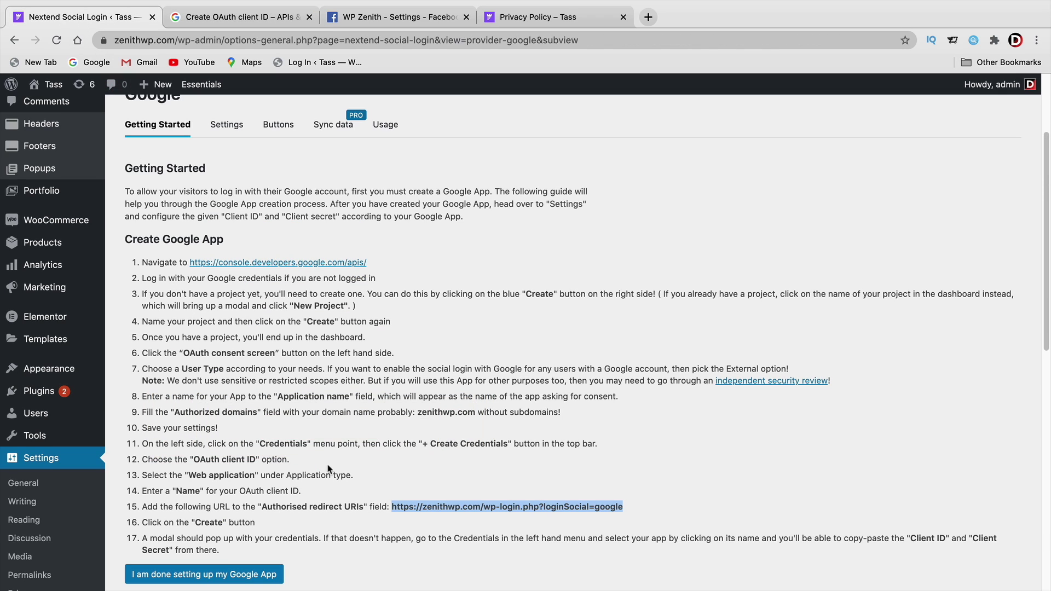
{"action": "left_click", "coordinate": [437, 504]}
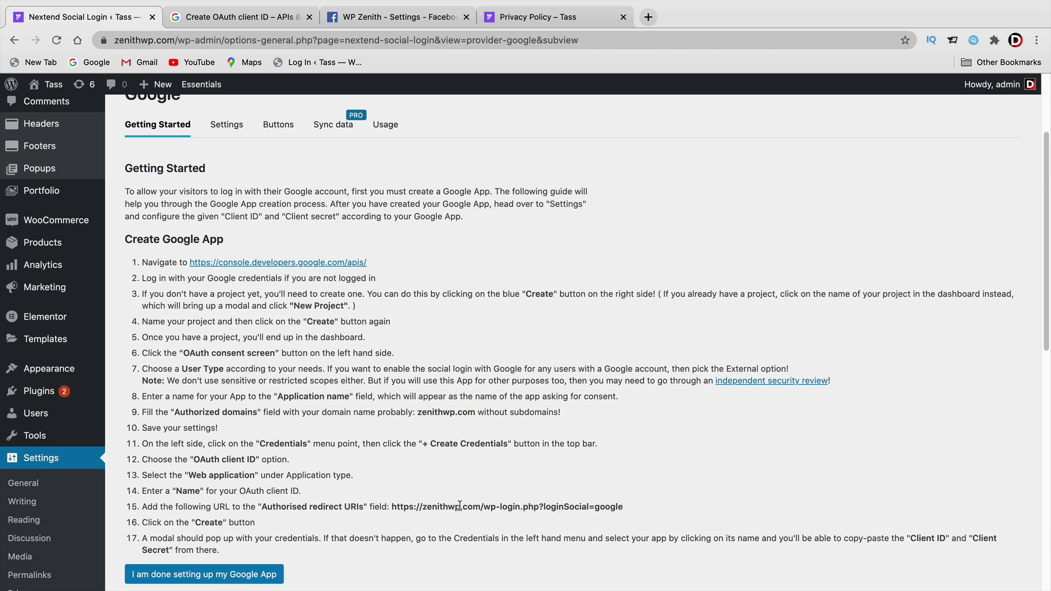
{"action": "left_click_drag", "start_coordinate": [464, 506], "coordinate": [422, 507]}
{"action": "left_click", "coordinate": [241, 17]}
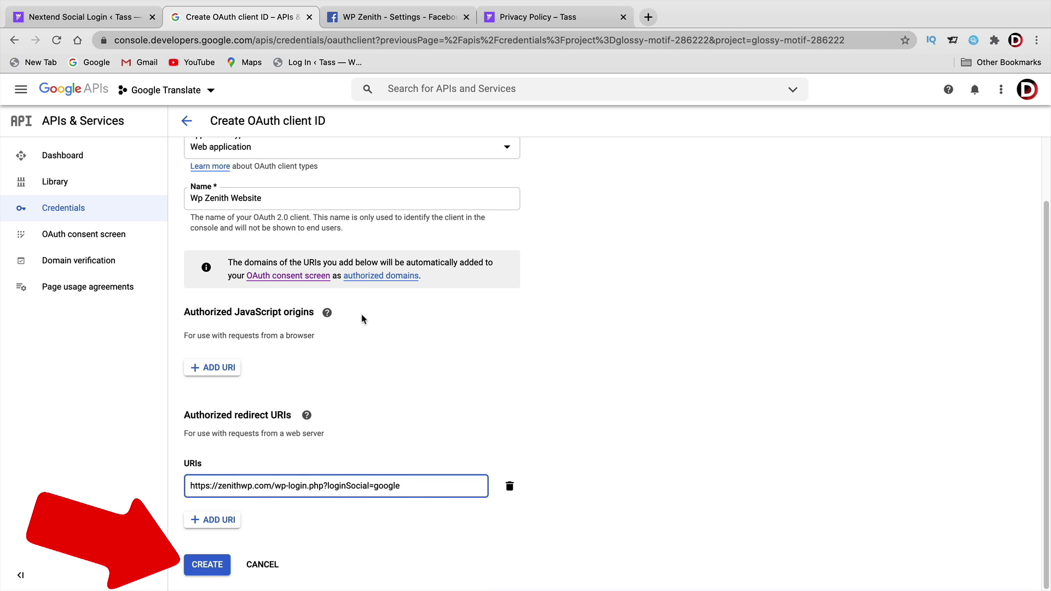
{"action": "left_click", "coordinate": [209, 566]}
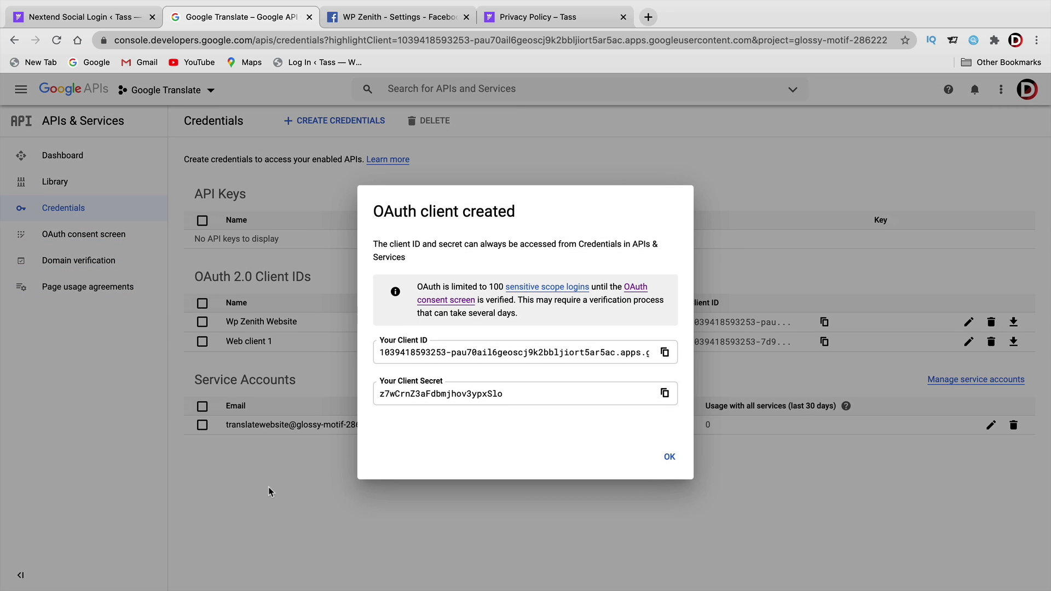
Copy the new OAuth Client ID into the Client ID field of Nextend's Google settings
{"action": "triple_click", "coordinate": [415, 351]}
{"action": "left_click", "coordinate": [664, 352]}
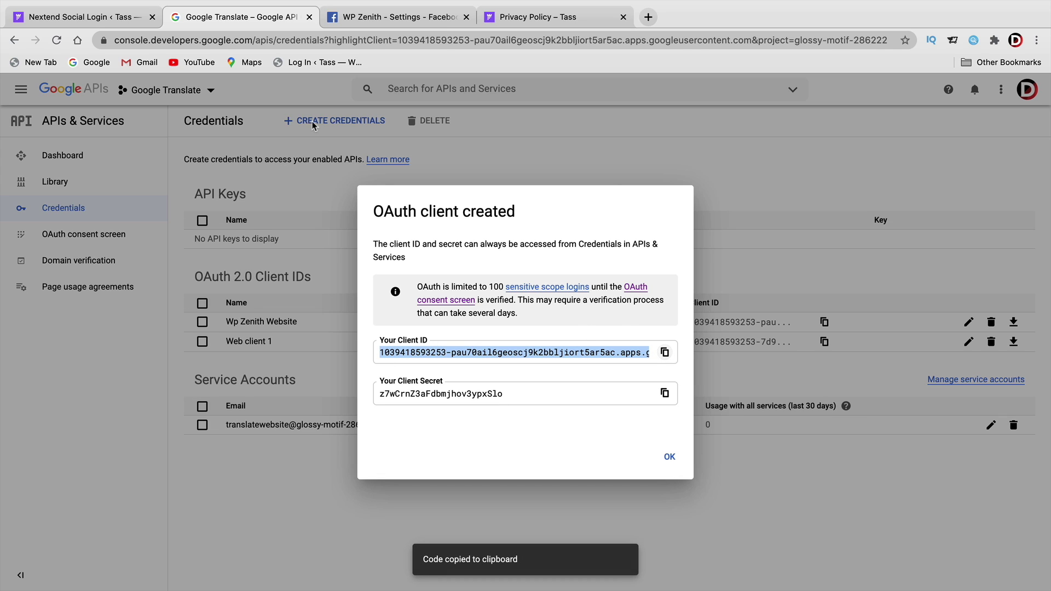
{"action": "left_click", "coordinate": [119, 21]}
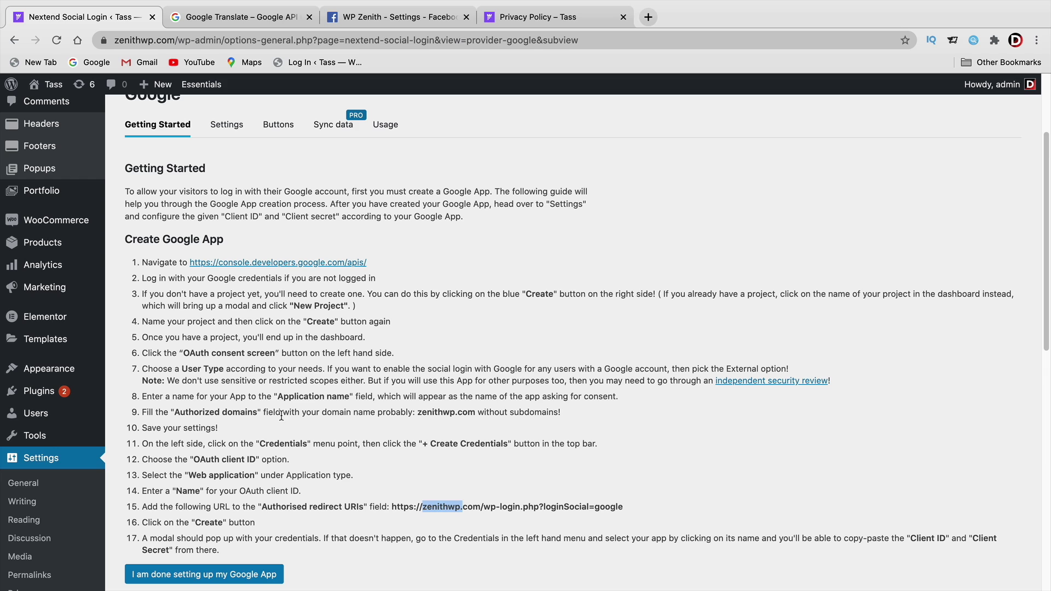
{"action": "left_click", "coordinate": [240, 573]}
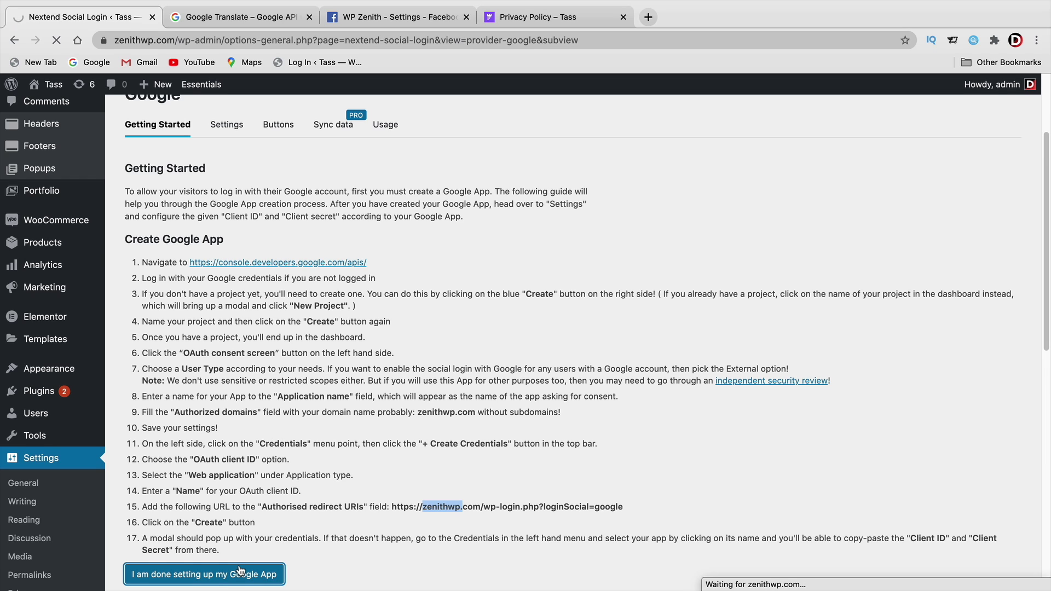
{"action": "scroll", "coordinate": [276, 407], "scroll_direction": "down", "scroll_amount": 1}
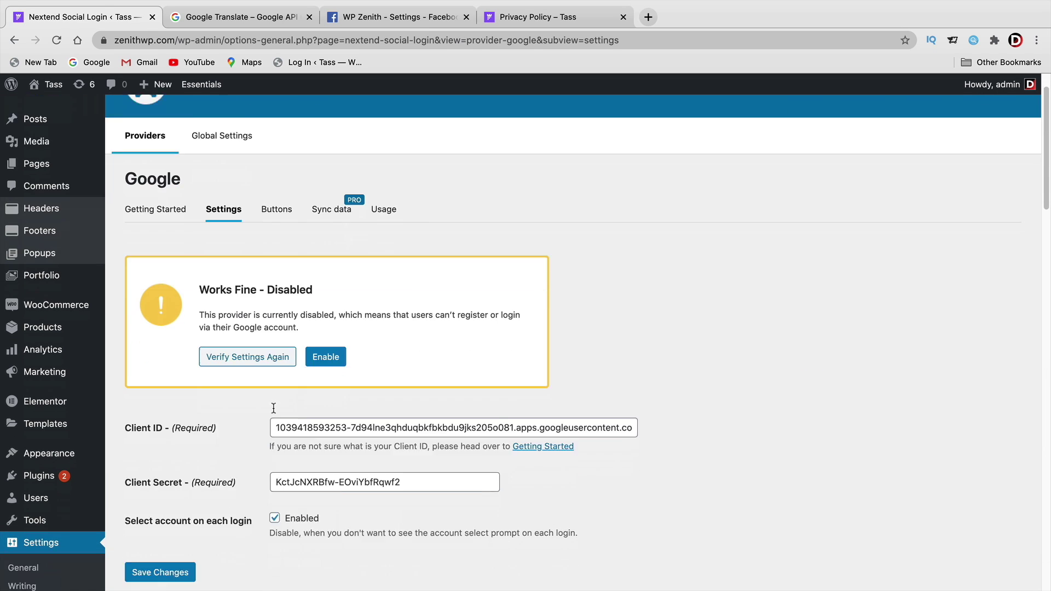
{"action": "scroll", "coordinate": [273, 408], "scroll_direction": "down", "scroll_amount": 2}
{"action": "triple_click", "coordinate": [306, 343]}
{"action": "right_click", "coordinate": [321, 335]}
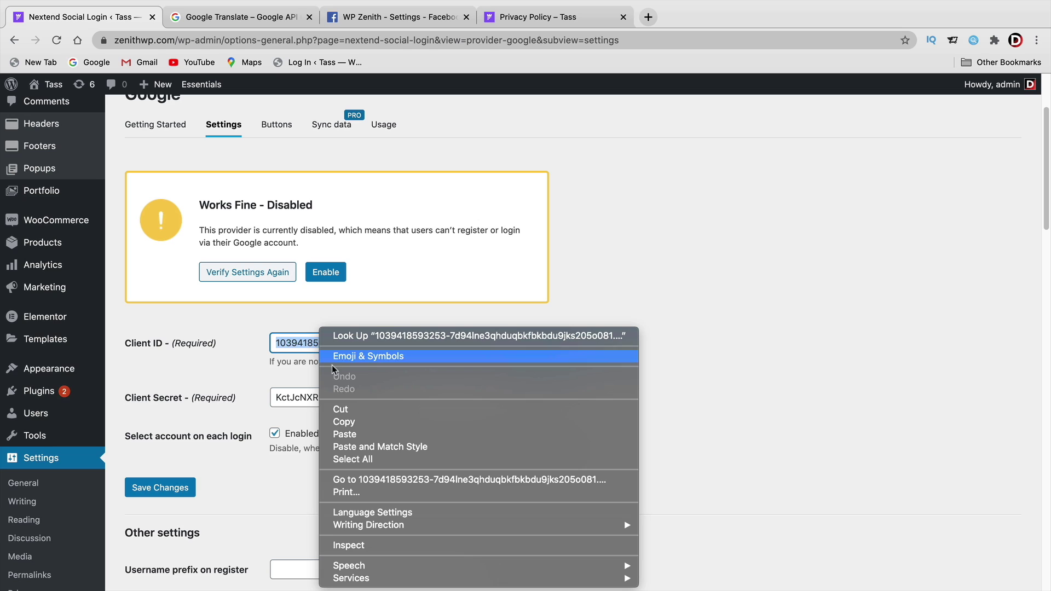
{"action": "left_click", "coordinate": [358, 436]}
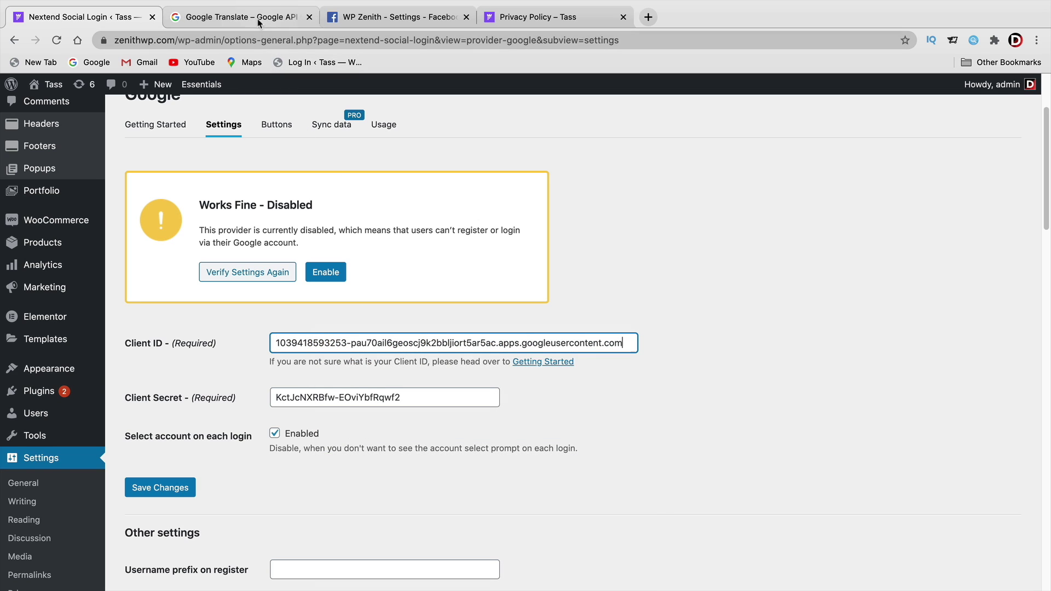
Copy the Client Secret into Nextend's Client Secret field and save the changes
{"action": "left_click", "coordinate": [257, 18]}
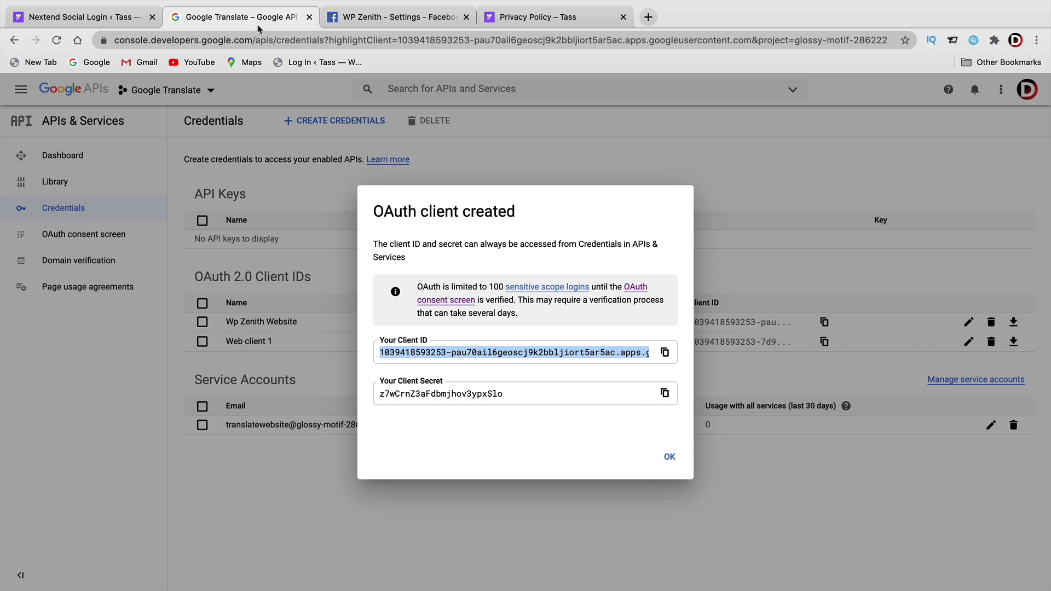
{"action": "double_click", "coordinate": [432, 393]}
{"action": "right_click", "coordinate": [433, 394]}
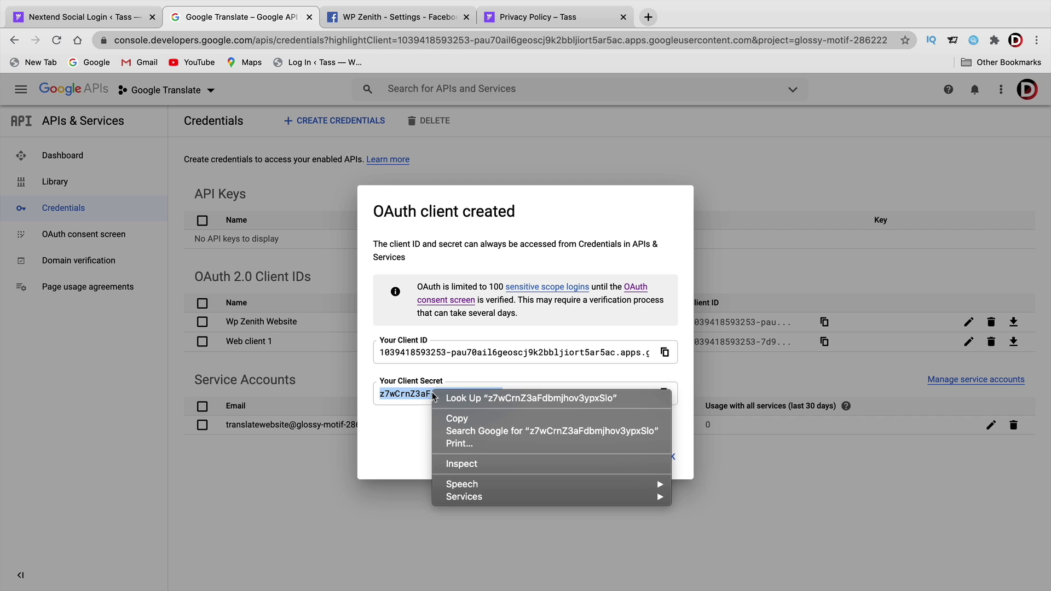
{"action": "left_click", "coordinate": [456, 418]}
{"action": "left_click", "coordinate": [103, 19]}
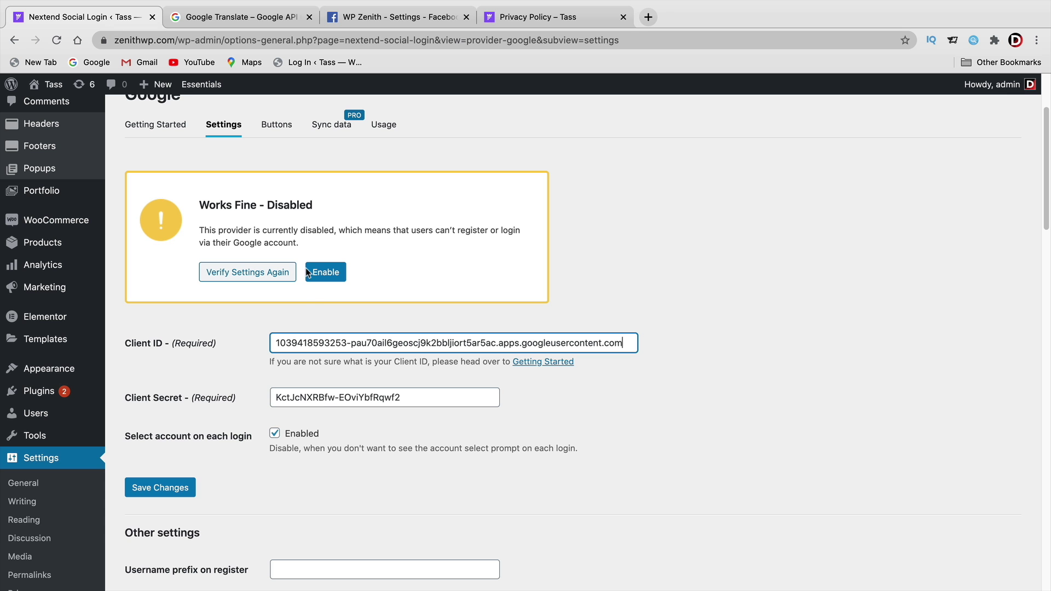
{"action": "left_click", "coordinate": [313, 401]}
{"action": "triple_click", "coordinate": [314, 404]}
{"action": "right_click", "coordinate": [317, 403]}
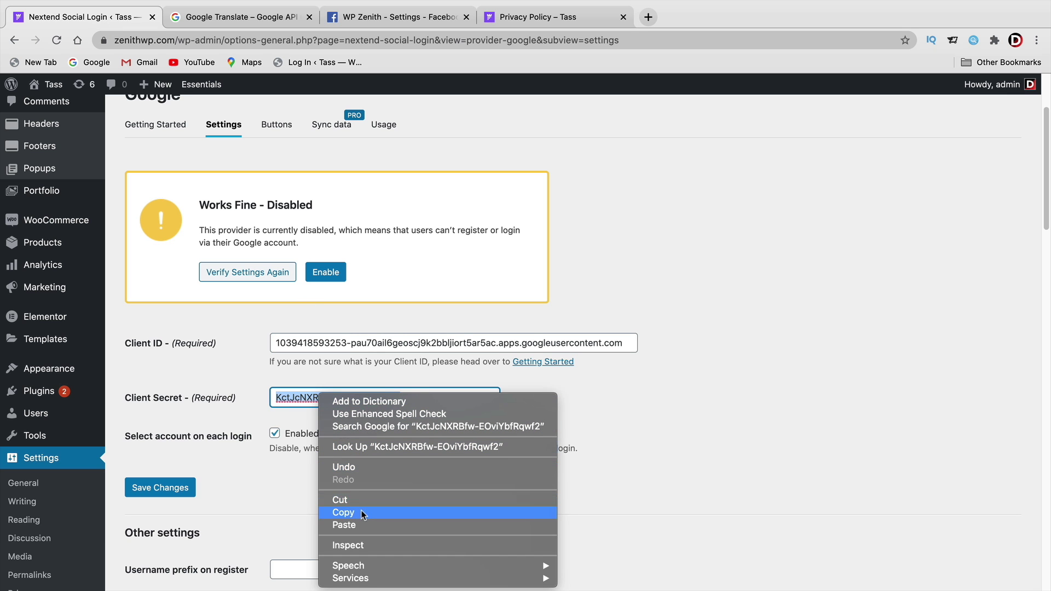
{"action": "left_click", "coordinate": [353, 524]}
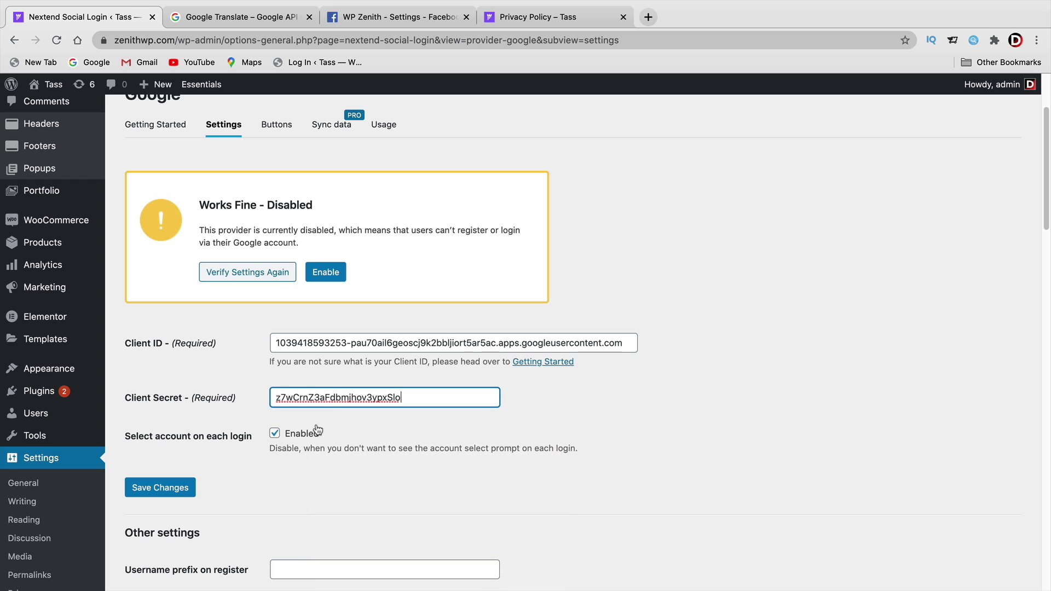
{"action": "left_click", "coordinate": [171, 489]}
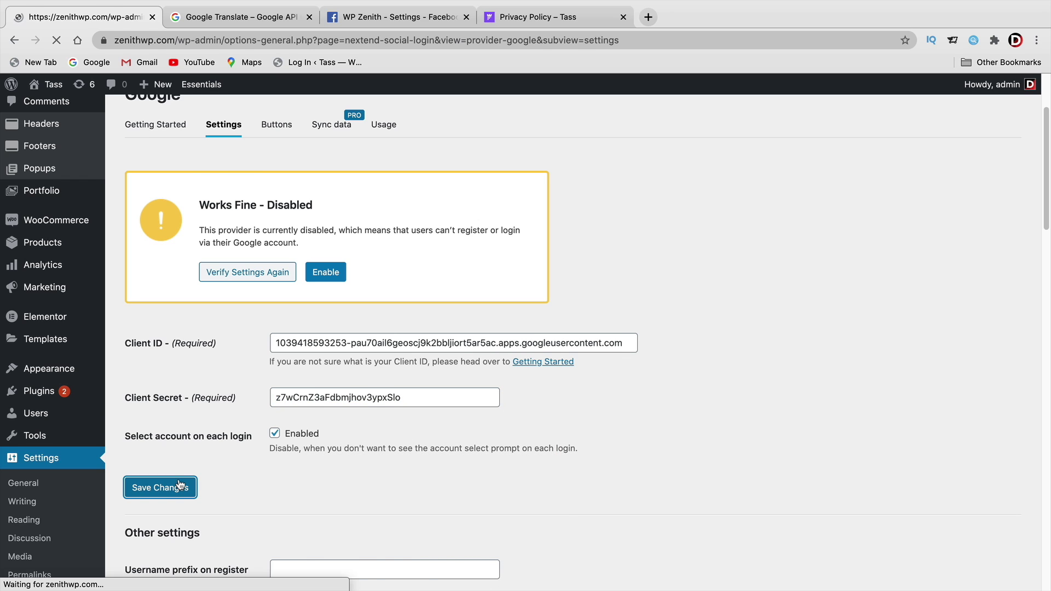
{"action": "scroll", "coordinate": [176, 476], "scroll_direction": "down", "scroll_amount": 3}
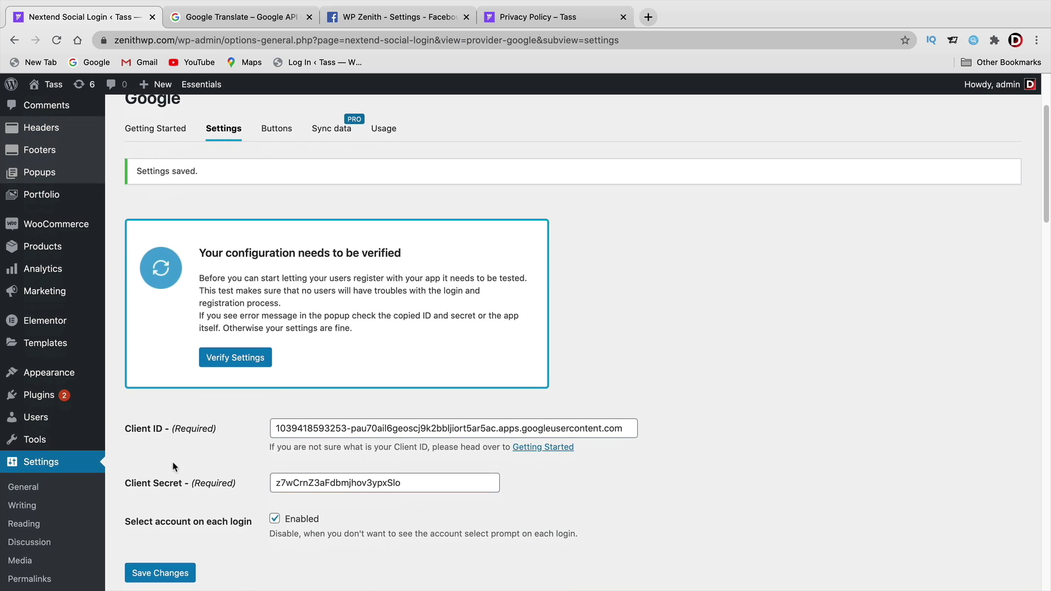
Run Verify Settings successfully and enable the Google provider so it reads Works Fine - Enabled
{"action": "left_click", "coordinate": [233, 355]}
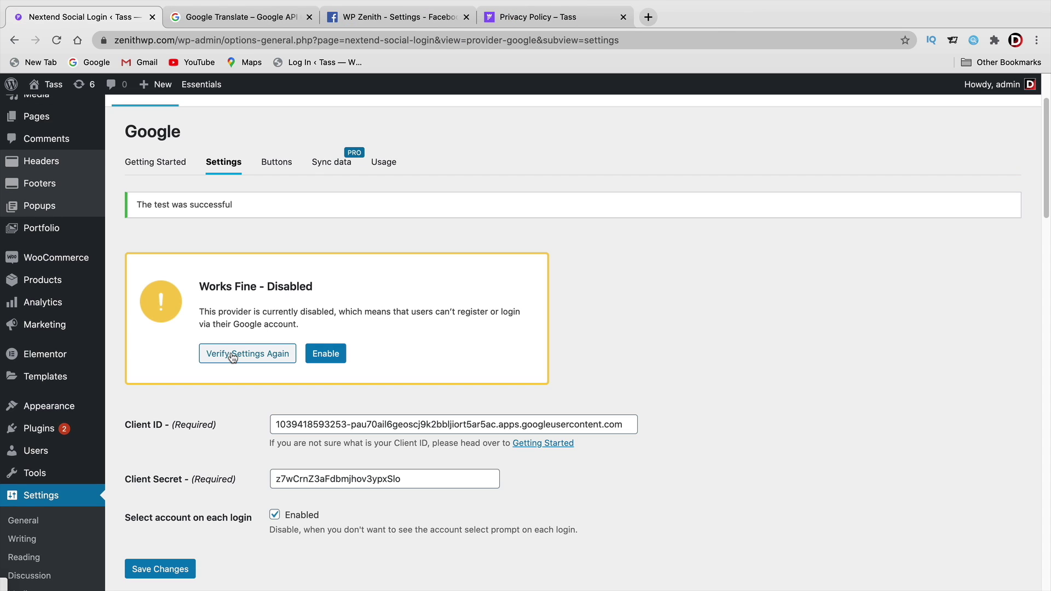
{"action": "left_click_drag", "start_coordinate": [148, 204], "coordinate": [235, 207]}
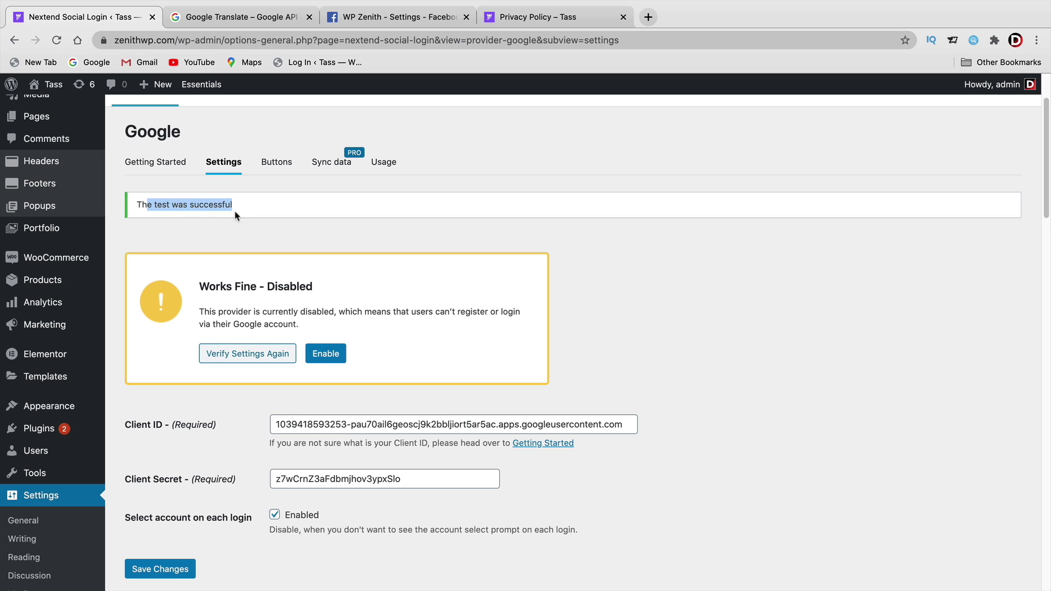
{"action": "left_click", "coordinate": [329, 354]}
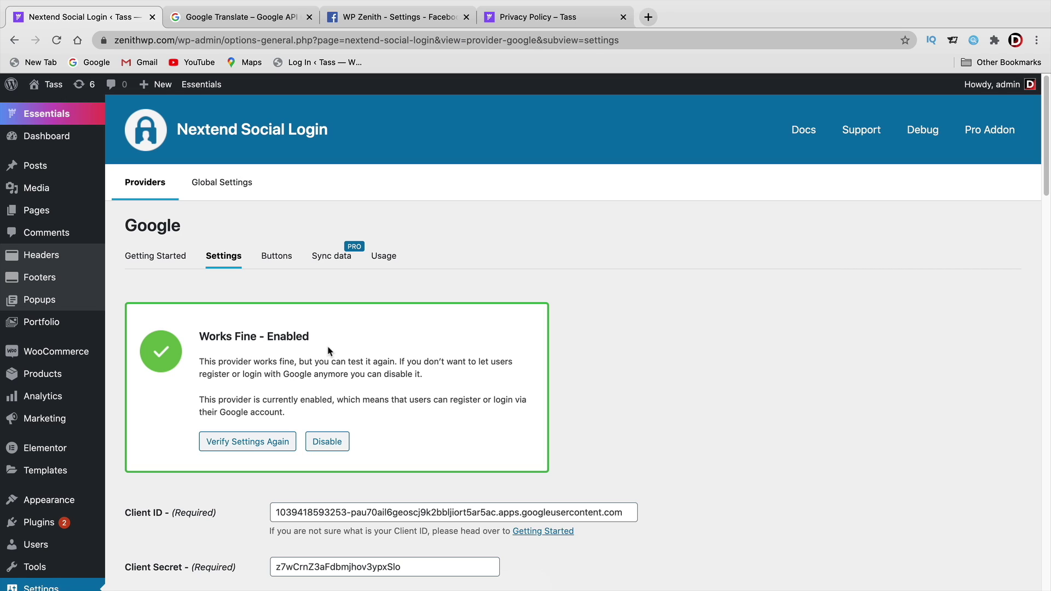
Visit the site's public front page from the admin bar
{"action": "mouse_move", "coordinate": [53, 85]}
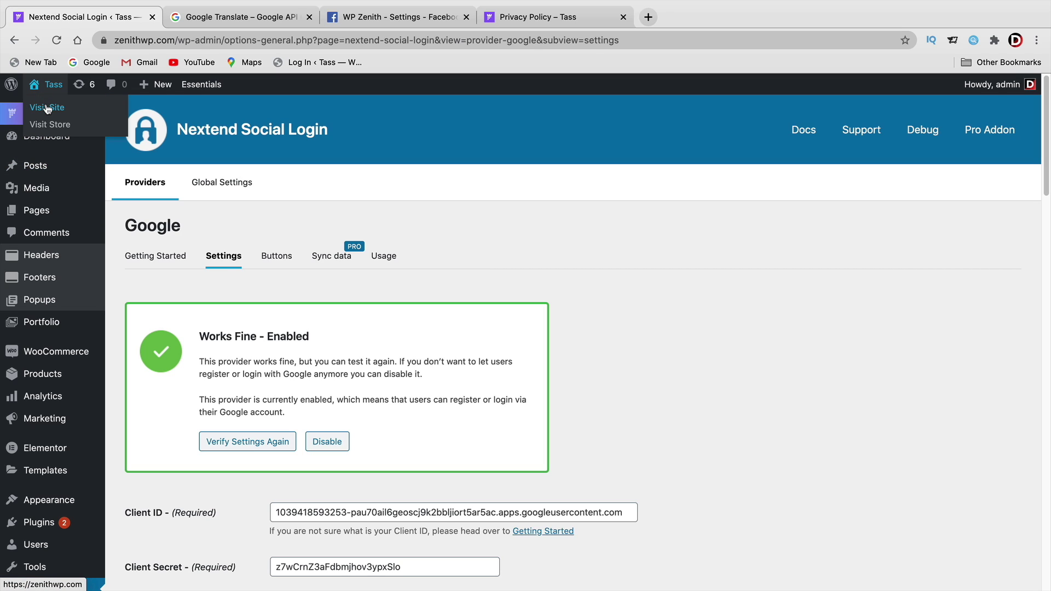
{"action": "left_click", "coordinate": [48, 108]}
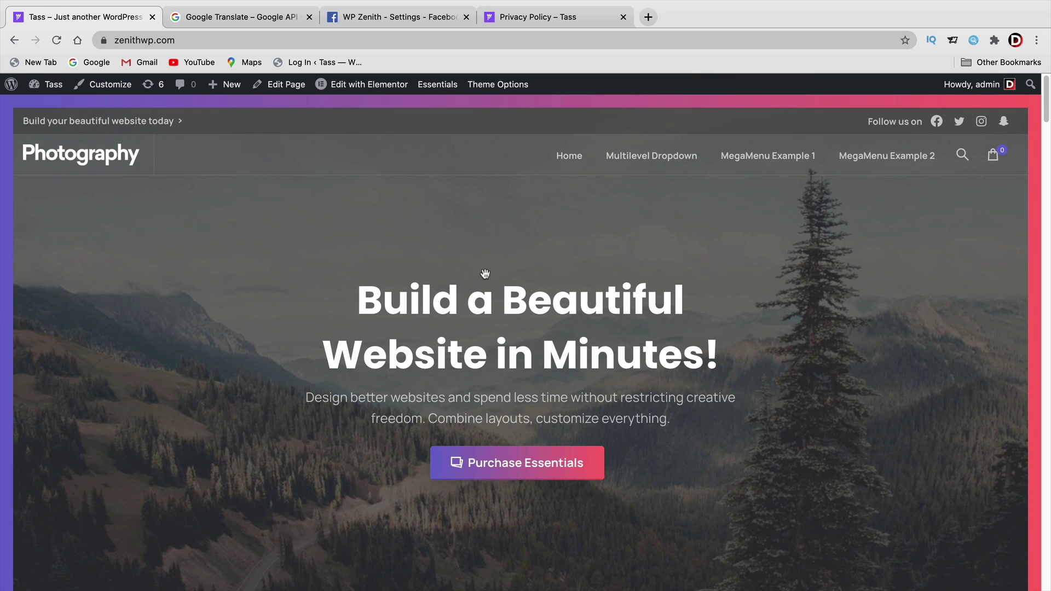
{"action": "scroll", "coordinate": [579, 323], "scroll_direction": "down", "scroll_amount": 10}
{"action": "scroll", "coordinate": [579, 327], "scroll_direction": "up", "scroll_amount": 15}
Log out of WordPress and switch to the WP Zenith Facebook app settings
{"action": "mouse_move", "coordinate": [987, 88]}
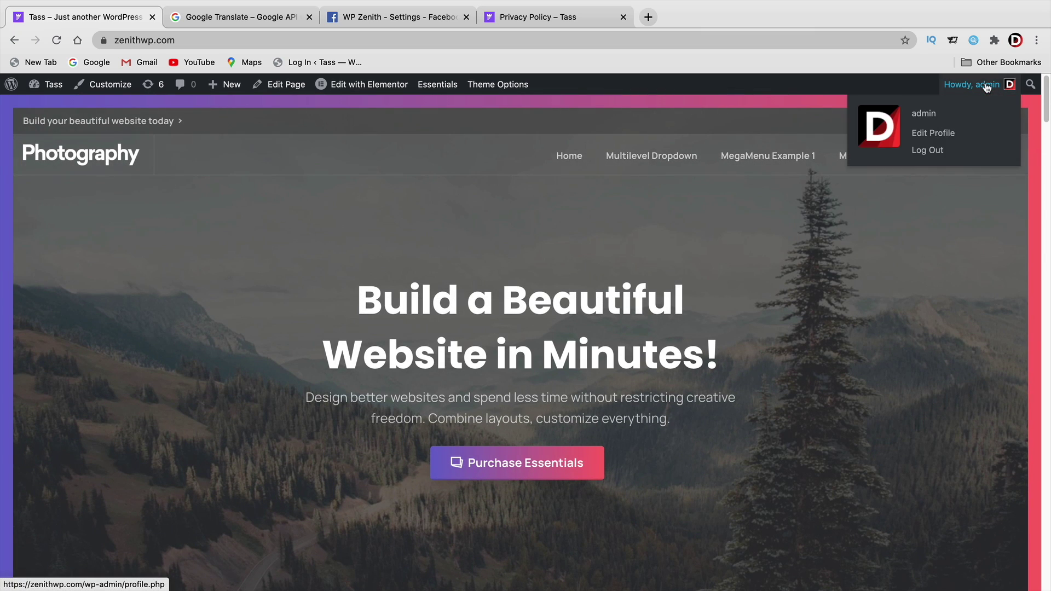
{"action": "left_click", "coordinate": [933, 155]}
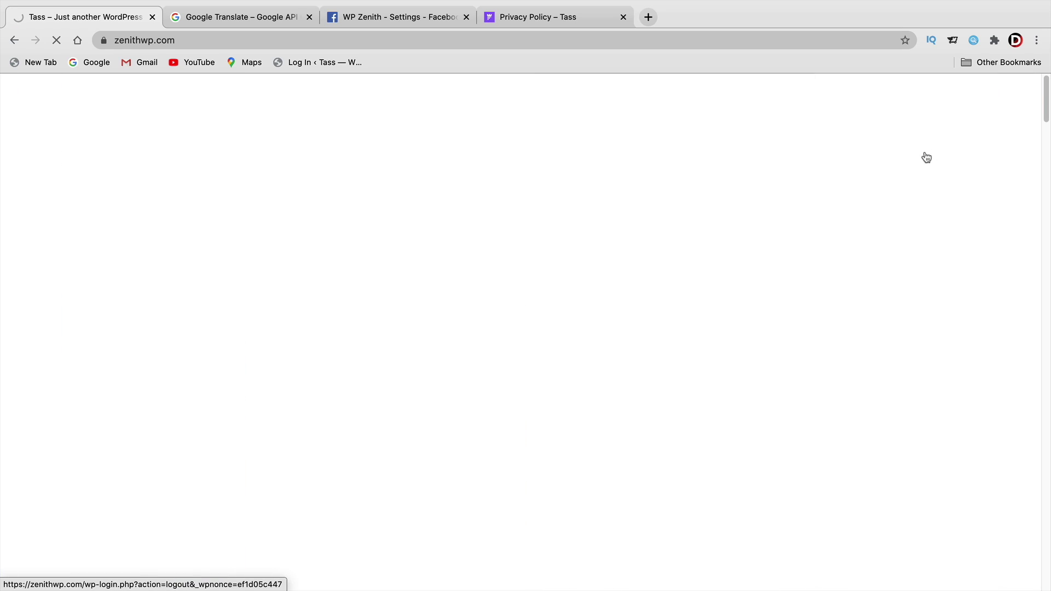
{"action": "scroll", "coordinate": [692, 229], "scroll_direction": "down", "scroll_amount": 2}
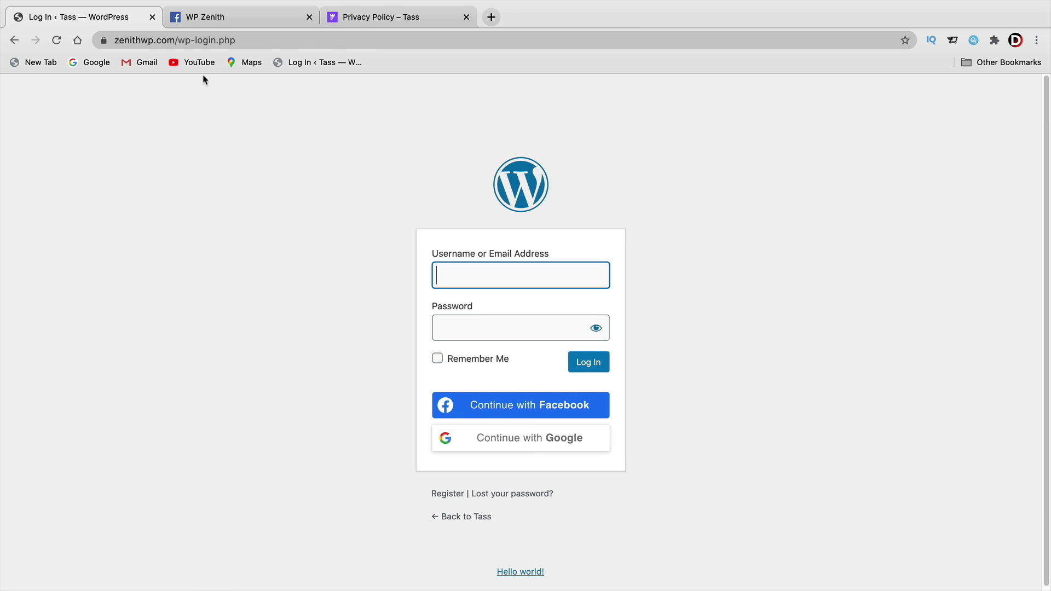
{"action": "left_click", "coordinate": [225, 20]}
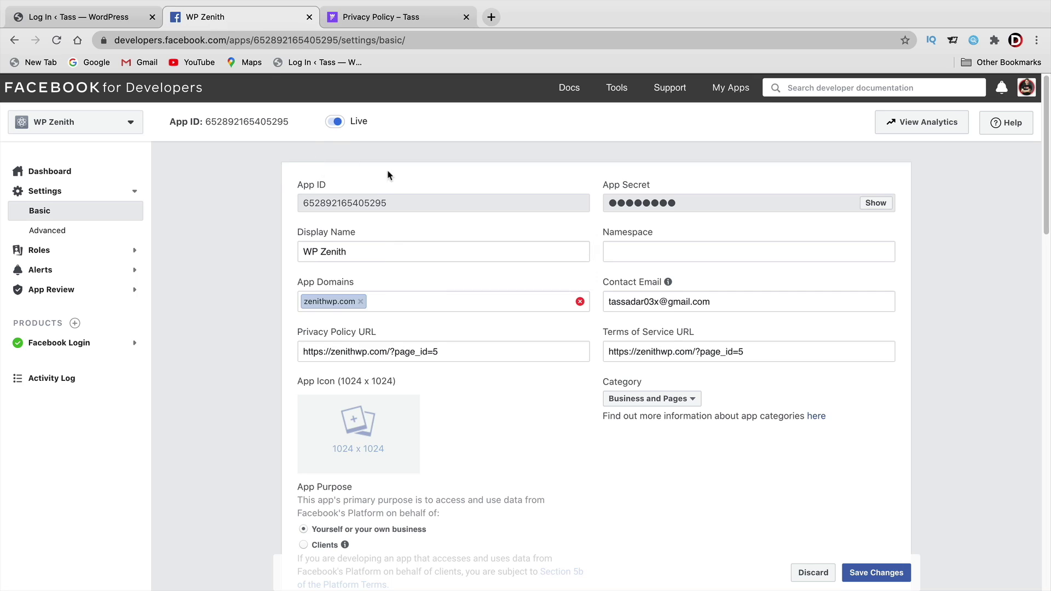
Save WP Zenith's Facebook basic settings, check its zenithwp.com Site URL, and return to the login page
{"action": "left_click_drag", "start_coordinate": [300, 282], "coordinate": [349, 288]}
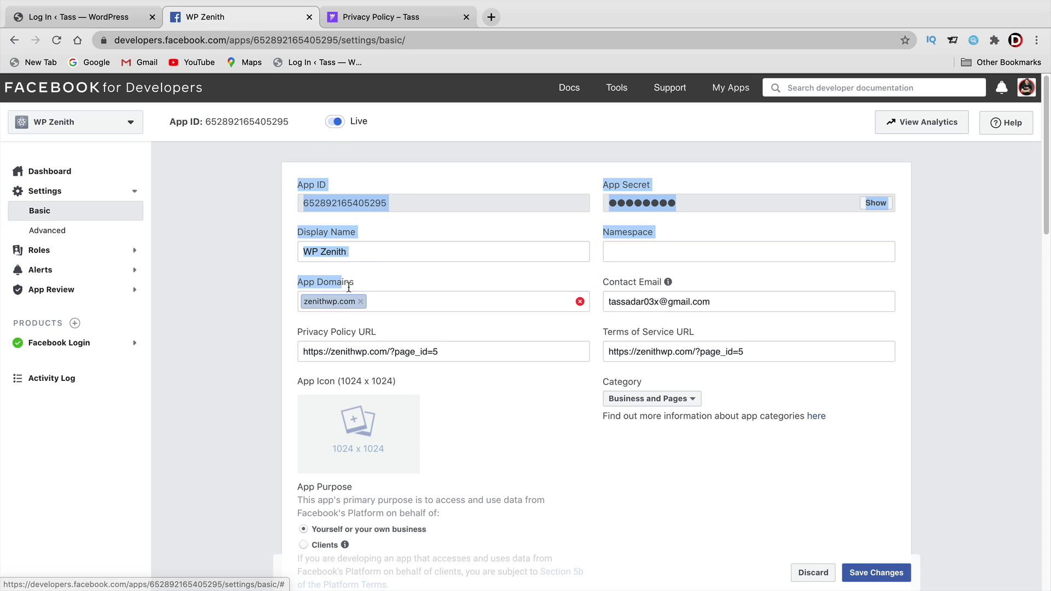
{"action": "left_click", "coordinate": [289, 275]}
{"action": "mouse_move", "coordinate": [361, 305]}
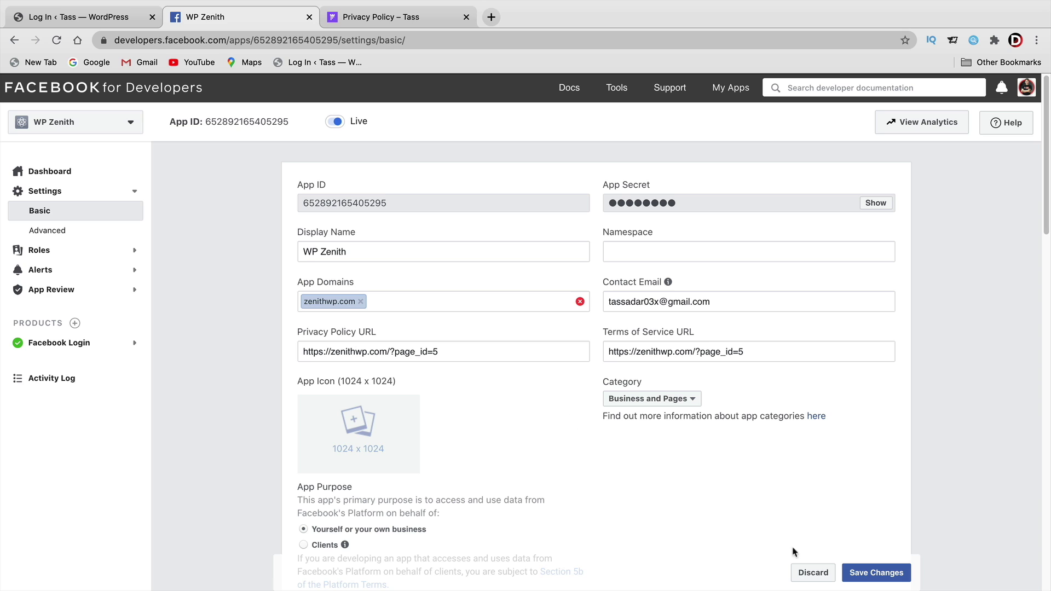
{"action": "left_click", "coordinate": [852, 573]}
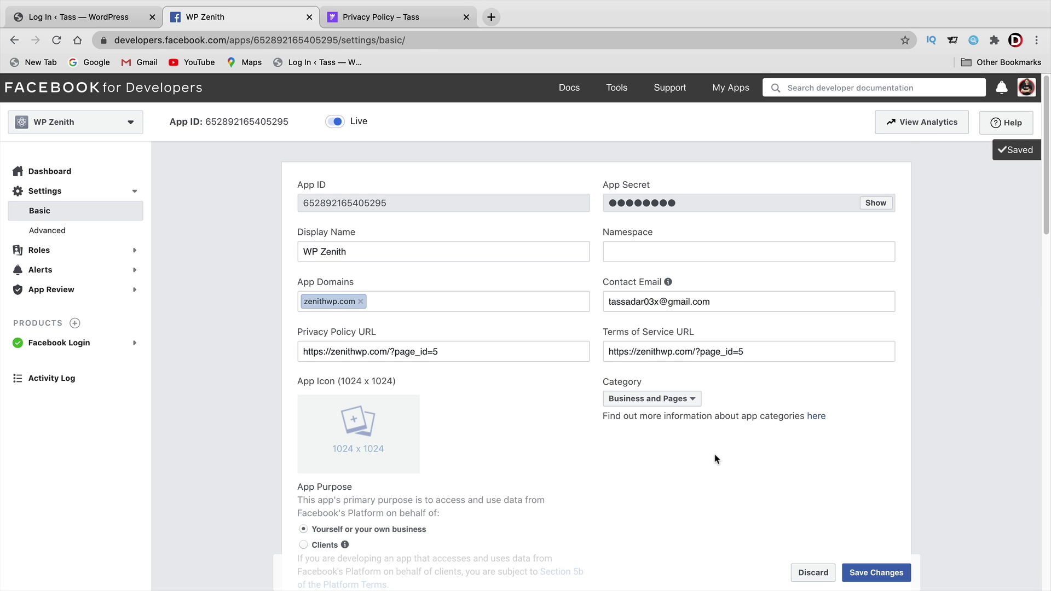
{"action": "scroll", "coordinate": [715, 457], "scroll_direction": "down", "scroll_amount": 10}
{"action": "scroll", "coordinate": [716, 459], "scroll_direction": "down", "scroll_amount": 5}
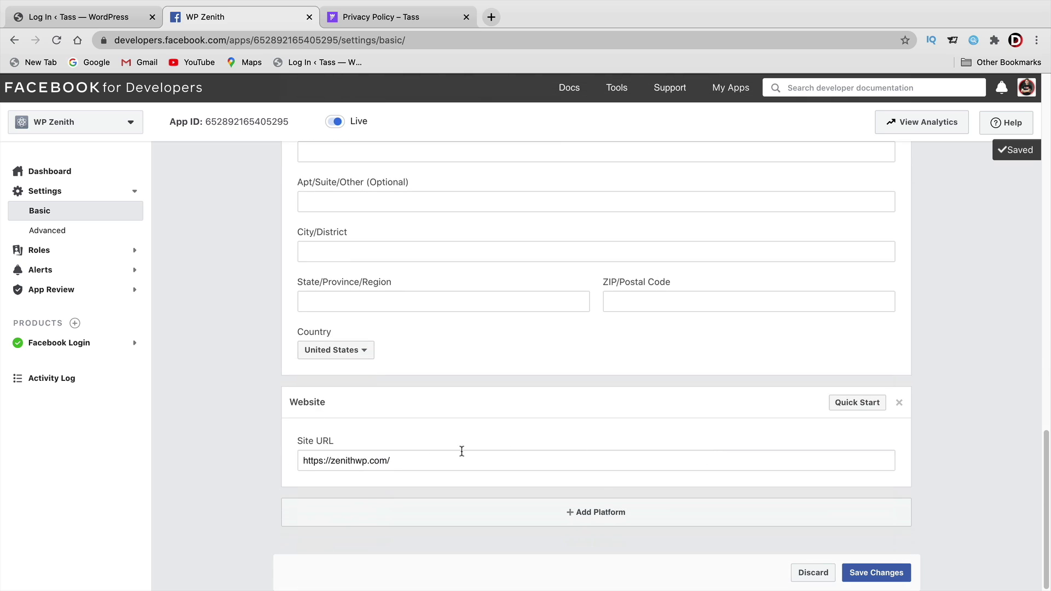
{"action": "left_click_drag", "start_coordinate": [410, 461], "coordinate": [302, 440]}
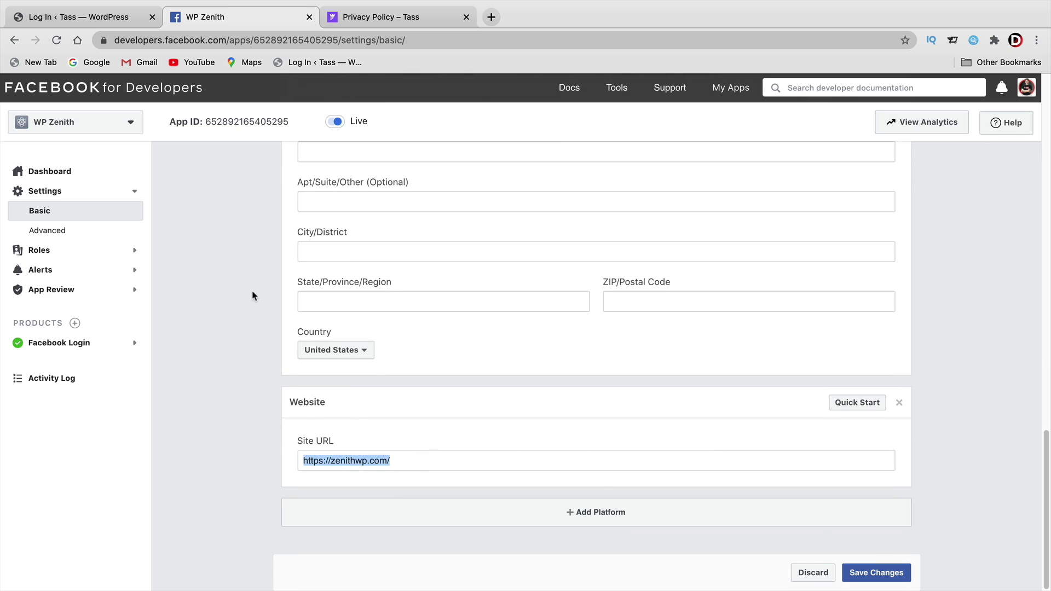
{"action": "left_click", "coordinate": [104, 20]}
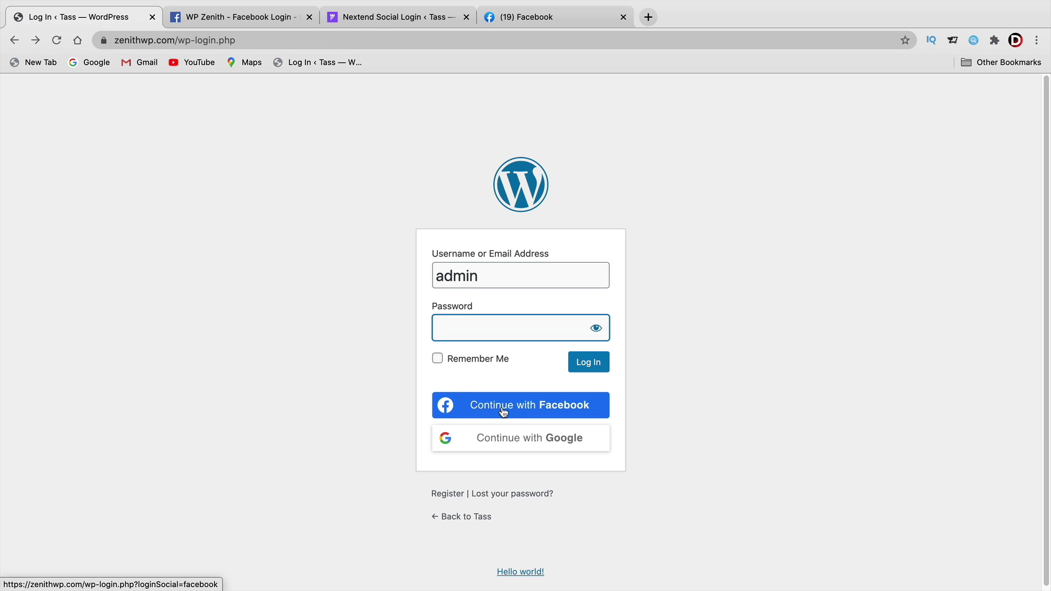
Log in via Continue with Facebook and review the returned, logged-in site homepage
{"action": "left_click", "coordinate": [504, 411]}
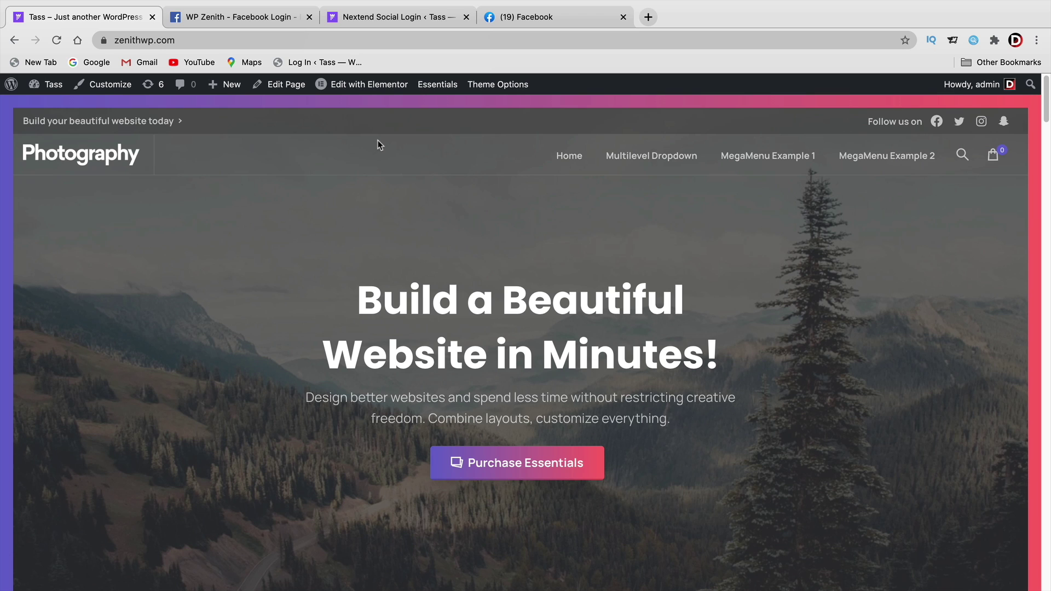
{"action": "scroll", "coordinate": [359, 233], "scroll_direction": "down", "scroll_amount": 10}
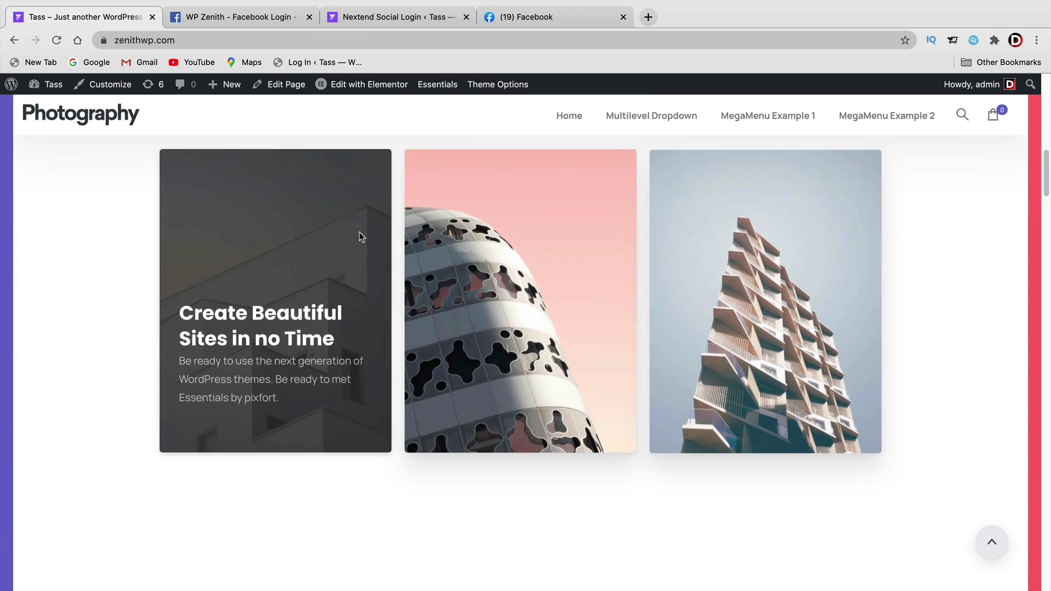
{"action": "scroll", "coordinate": [359, 233], "scroll_direction": "up", "scroll_amount": 10}
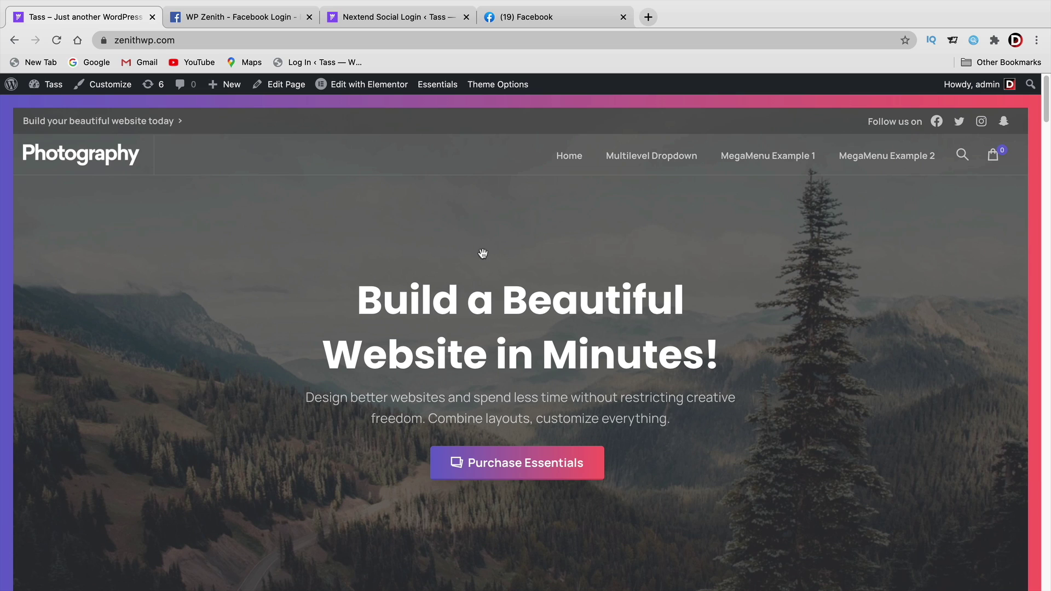
{"action": "left_click", "coordinate": [648, 17]}
Load darrelwilson.com in a new tab beside zenithwp.com and skim its tutorials homepage
{"action": "type", "text": "d"}
{"action": "key", "text": "Return"}
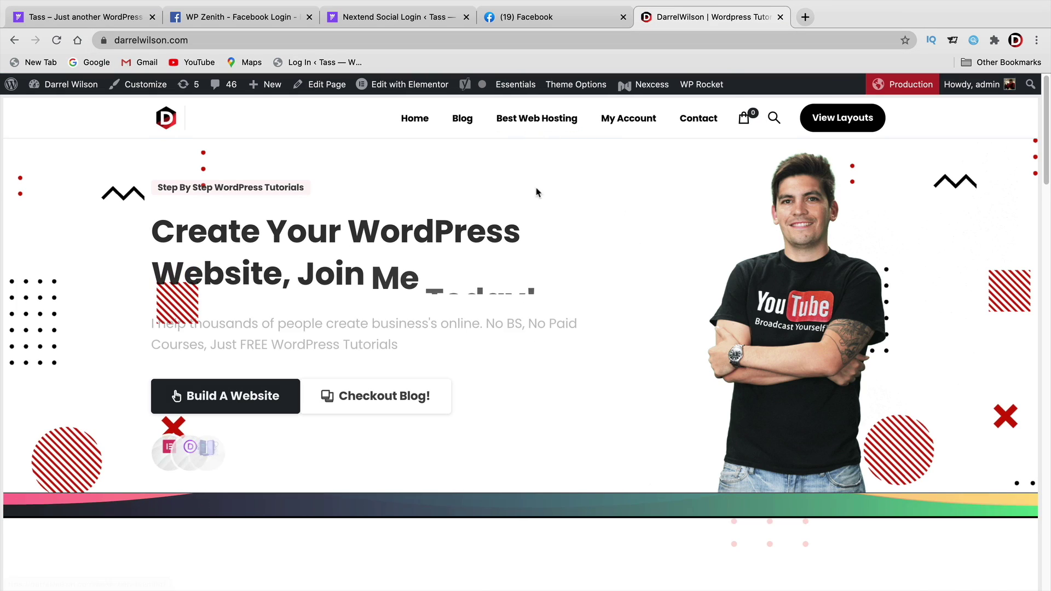
{"action": "scroll", "coordinate": [567, 209], "scroll_direction": "down", "scroll_amount": 10}
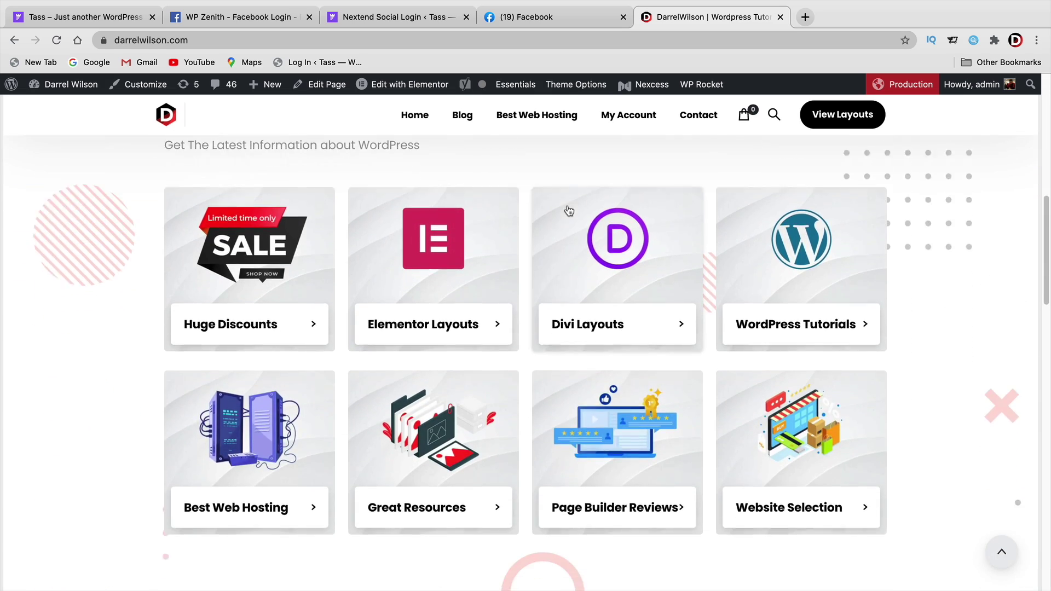
{"action": "scroll", "coordinate": [569, 211], "scroll_direction": "down", "scroll_amount": 10}
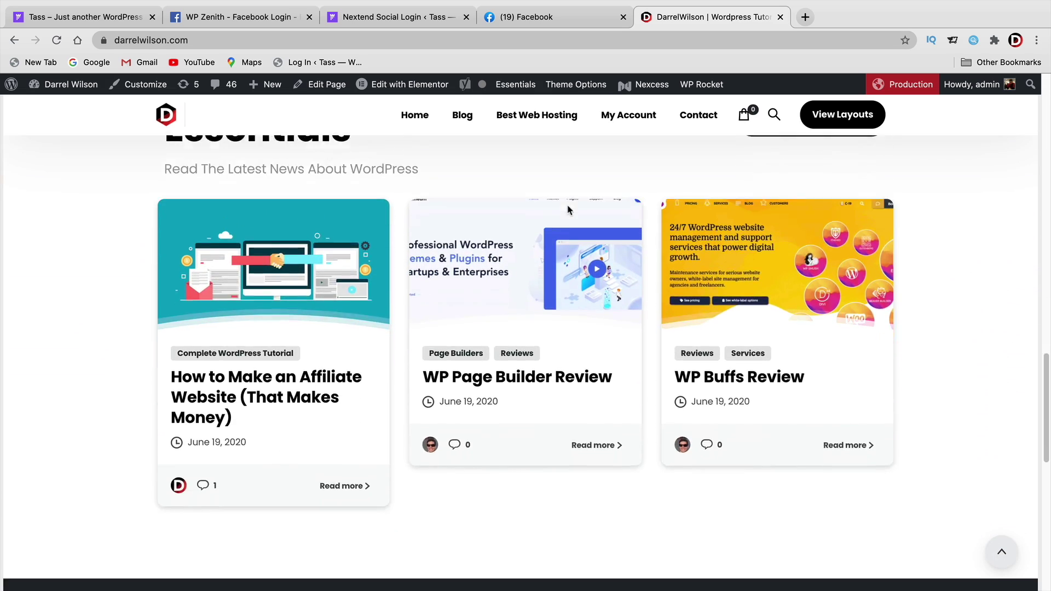
{"action": "scroll", "coordinate": [568, 209], "scroll_direction": "down", "scroll_amount": 10}
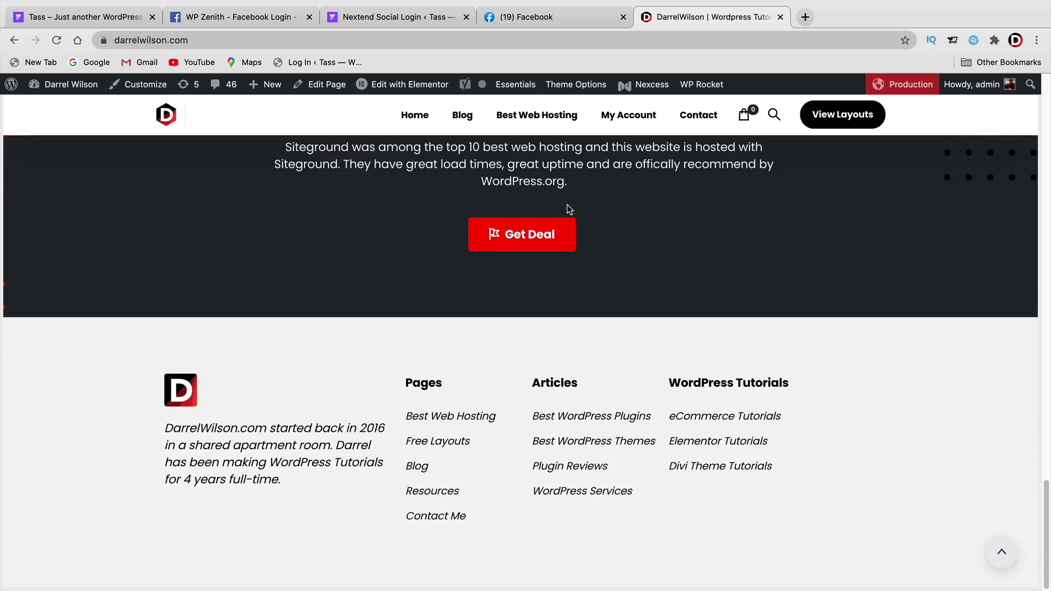
{"action": "scroll", "coordinate": [567, 209], "scroll_direction": "up", "scroll_amount": 18}
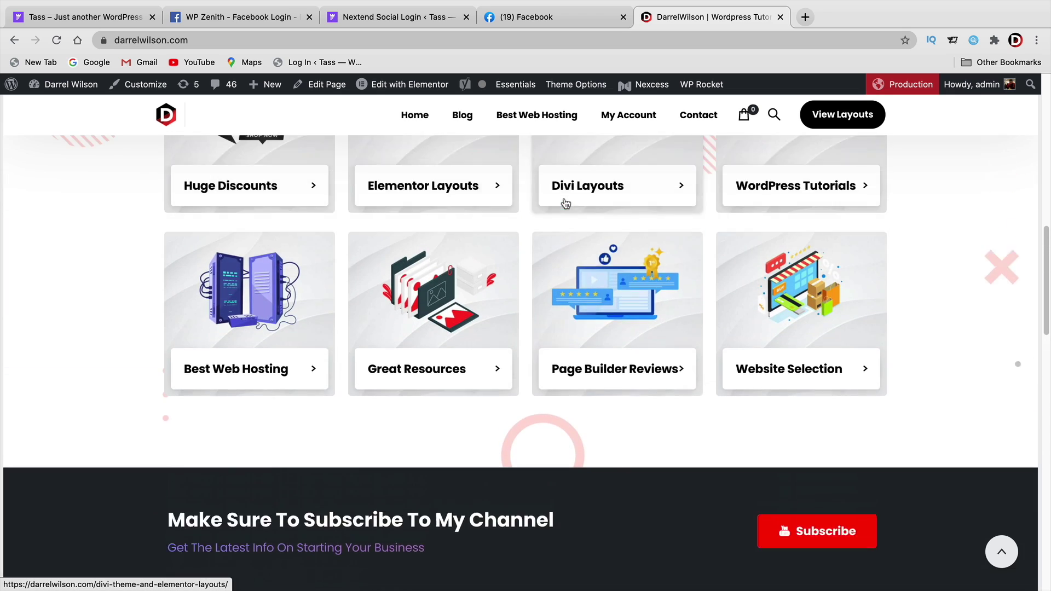